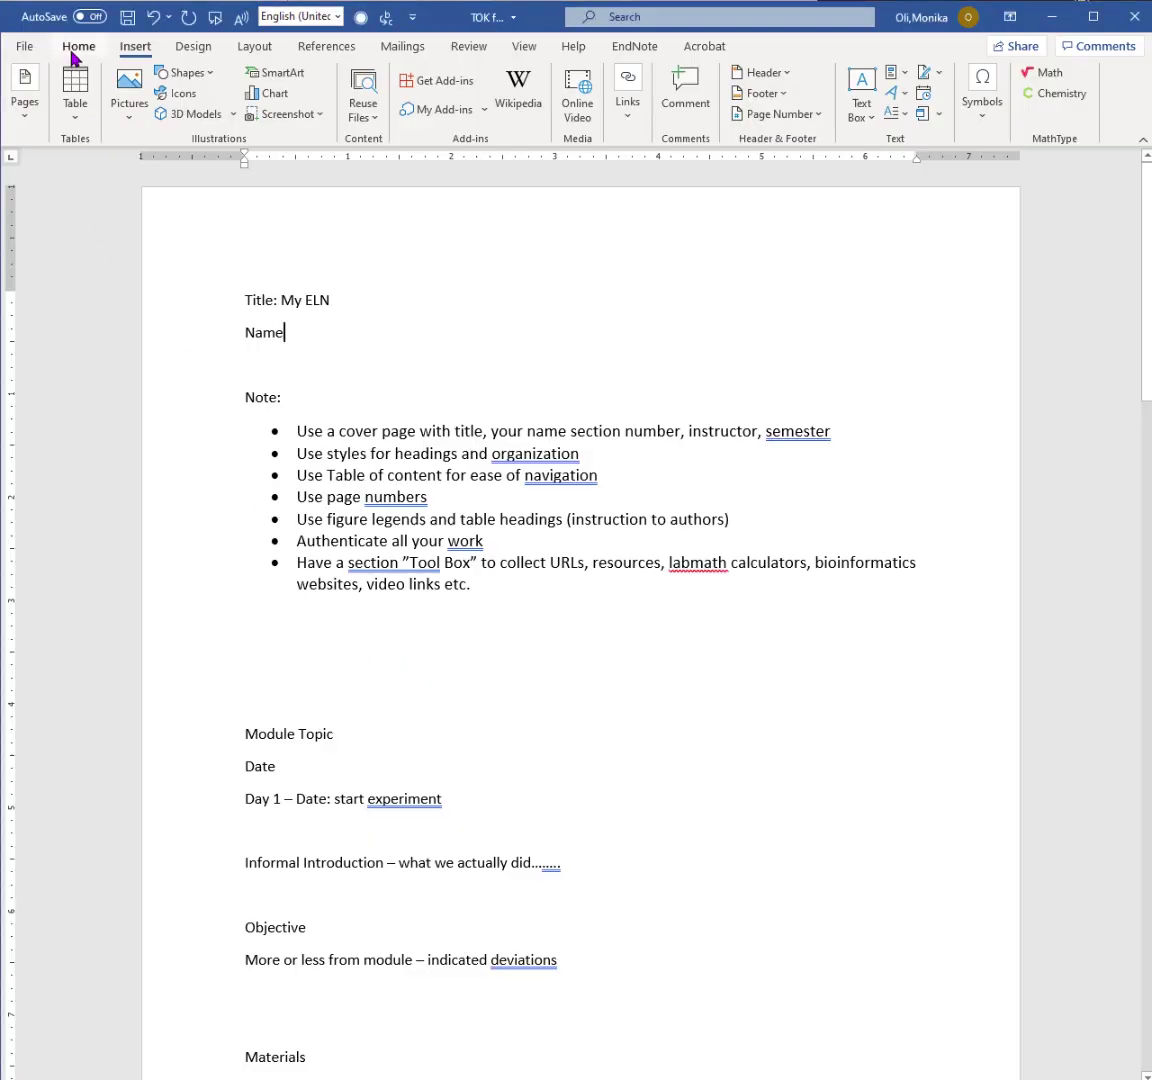
Step: Show the Home ribbon and scroll through the whole ELN outline, then back to the top
left_click(77, 47)
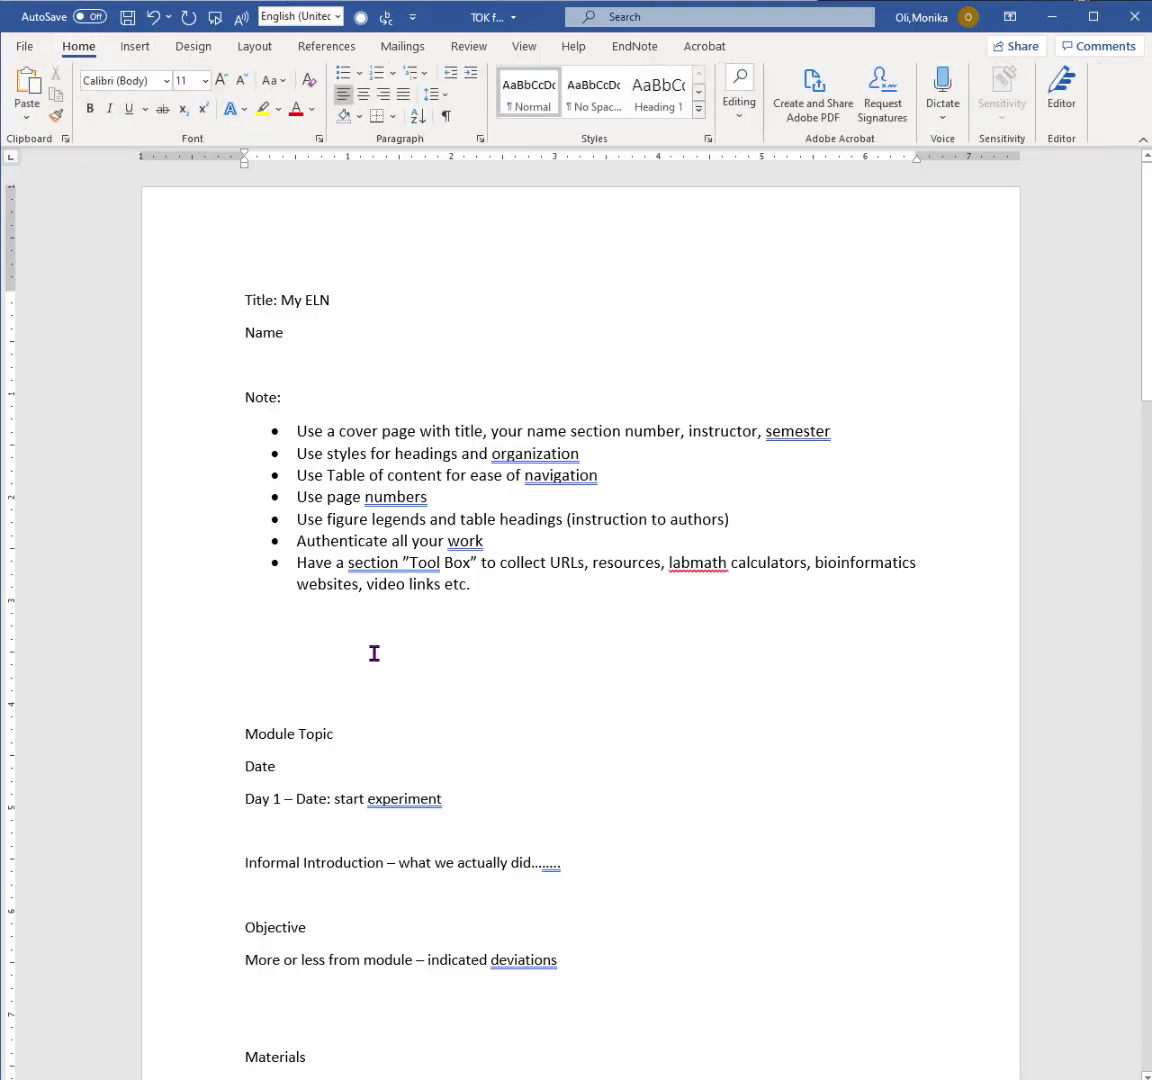
scroll(380, 570, "down", 5)
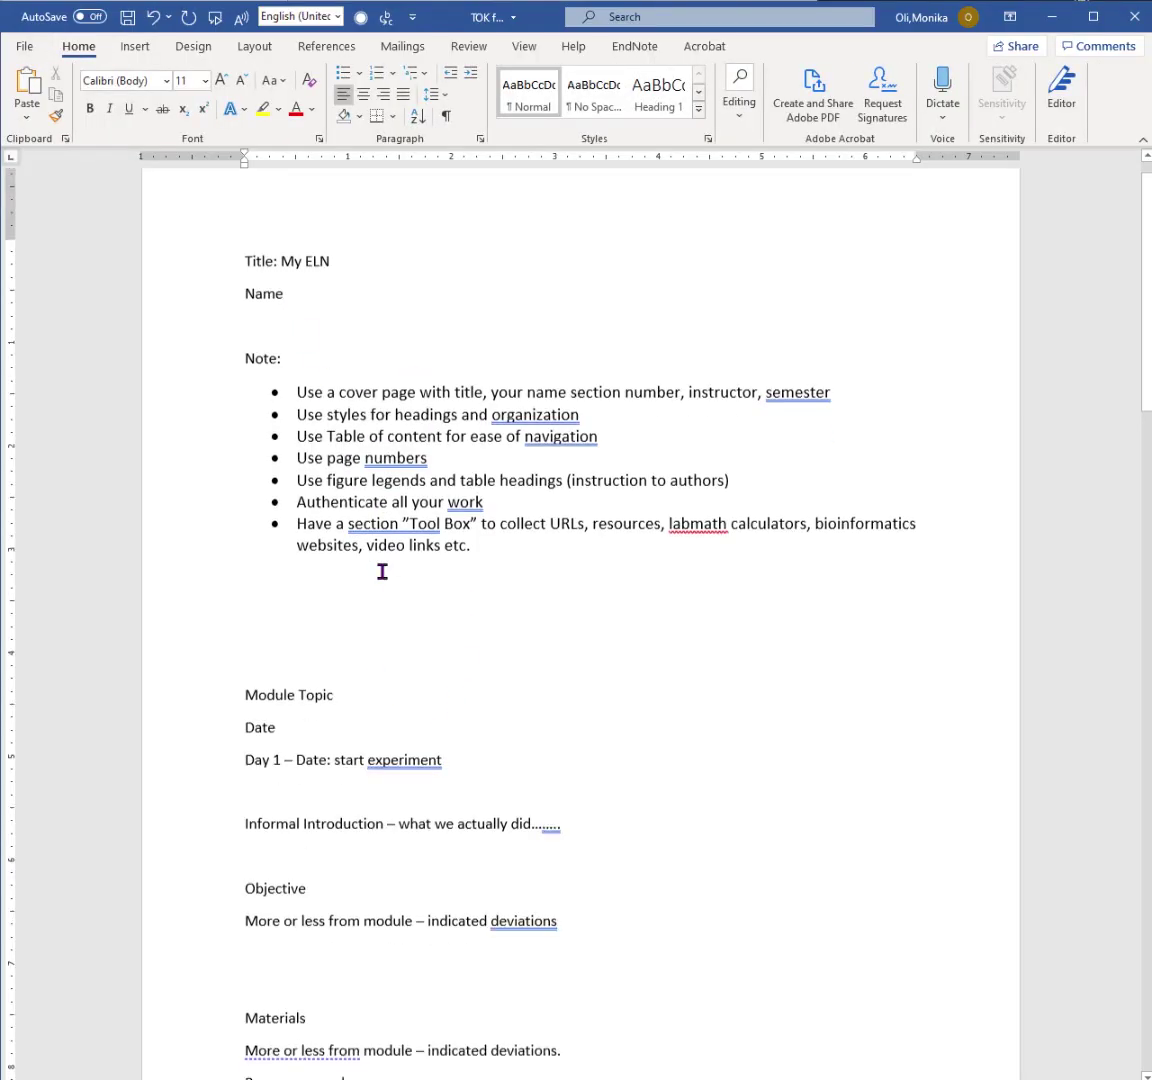
scroll(395, 651, "down", 9)
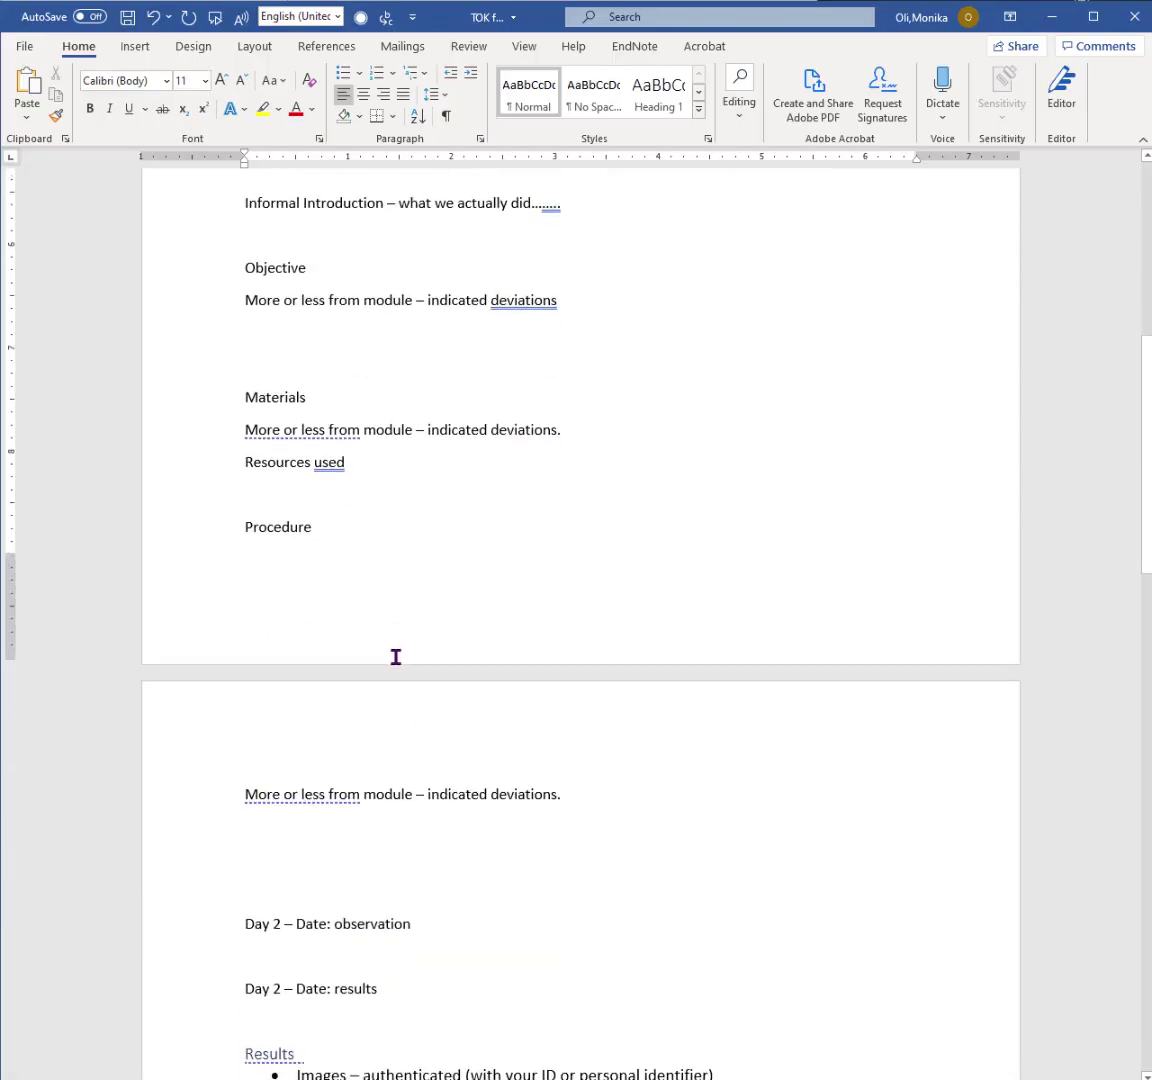
scroll(402, 700, "down", 3)
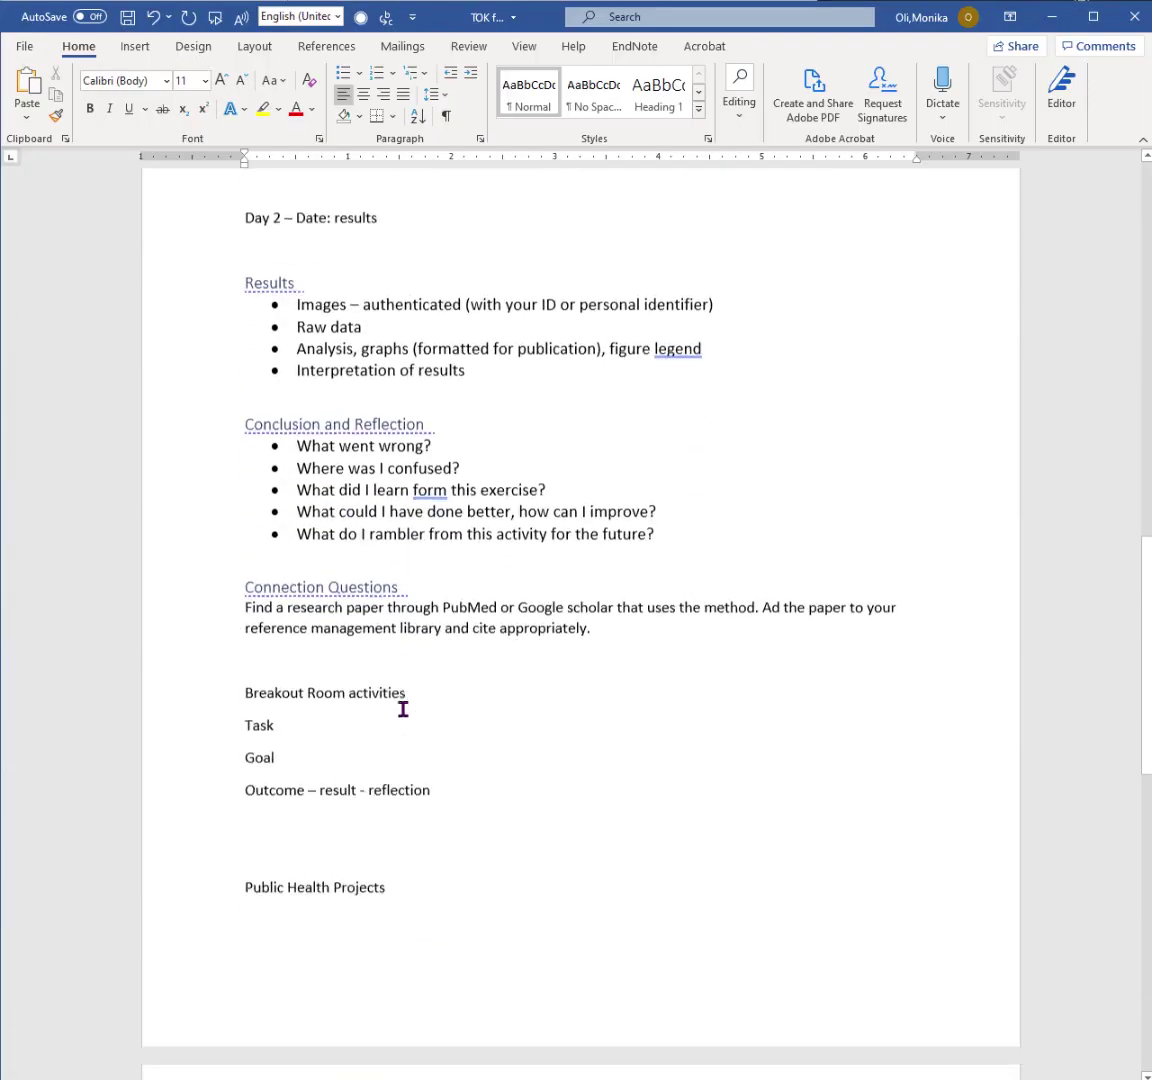
scroll(406, 723, "up", 16)
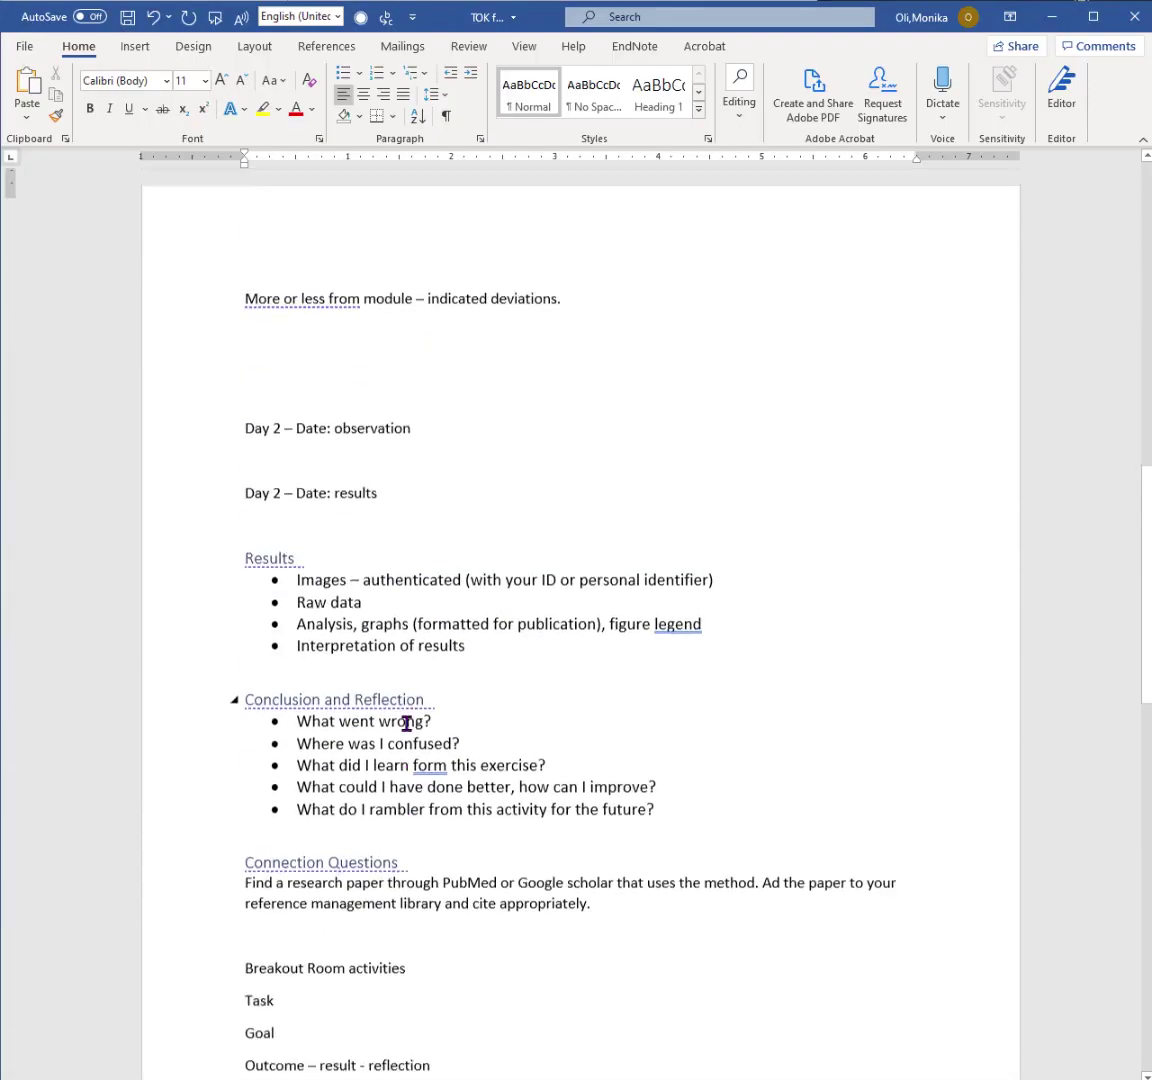
scroll(407, 723, "up", 1)
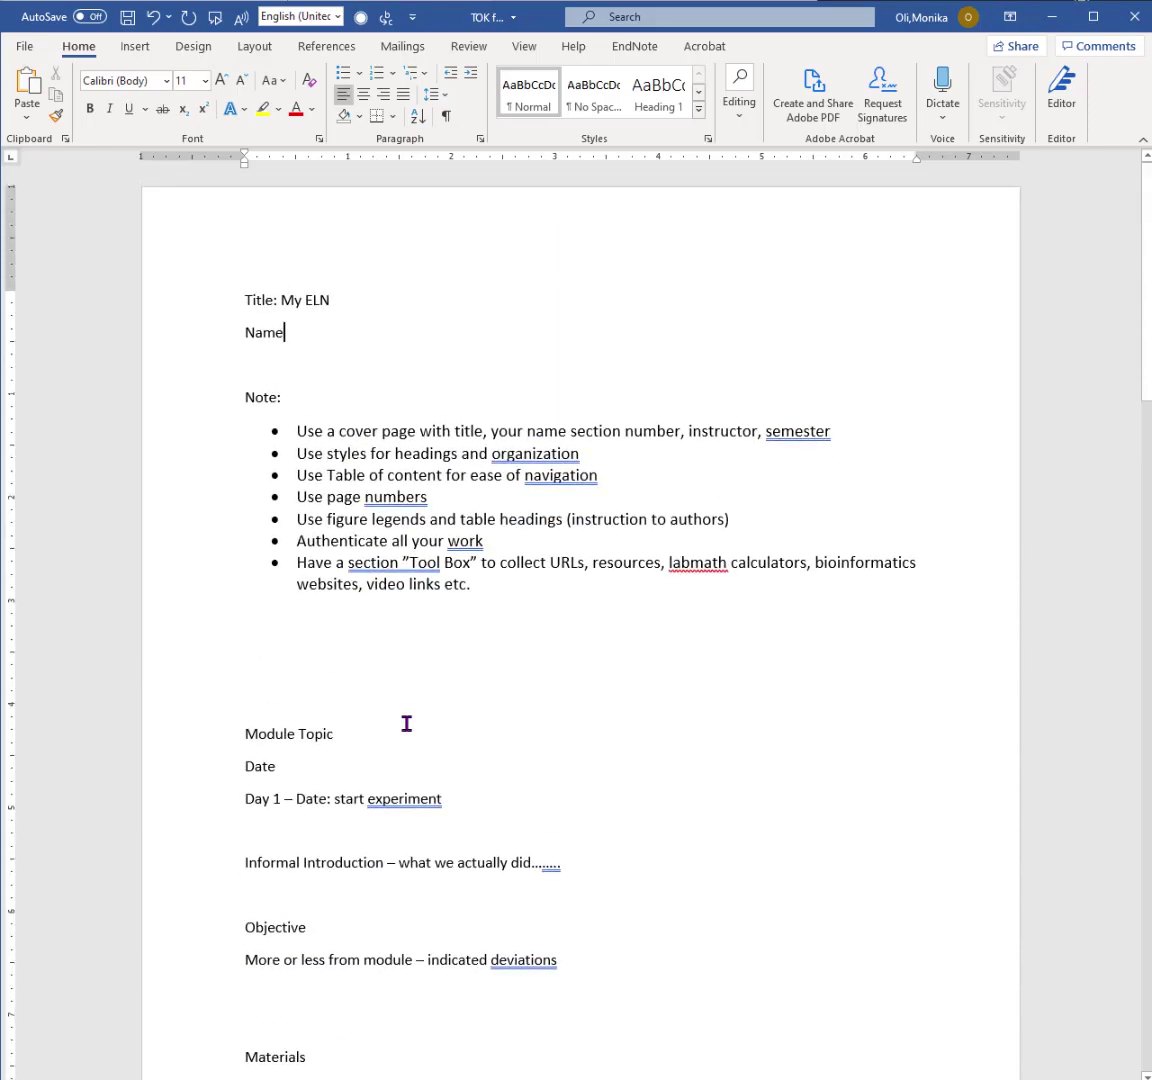
Step: Give the 'Title: My ELN' line the Title style from the Styles gallery
left_click(225, 310)
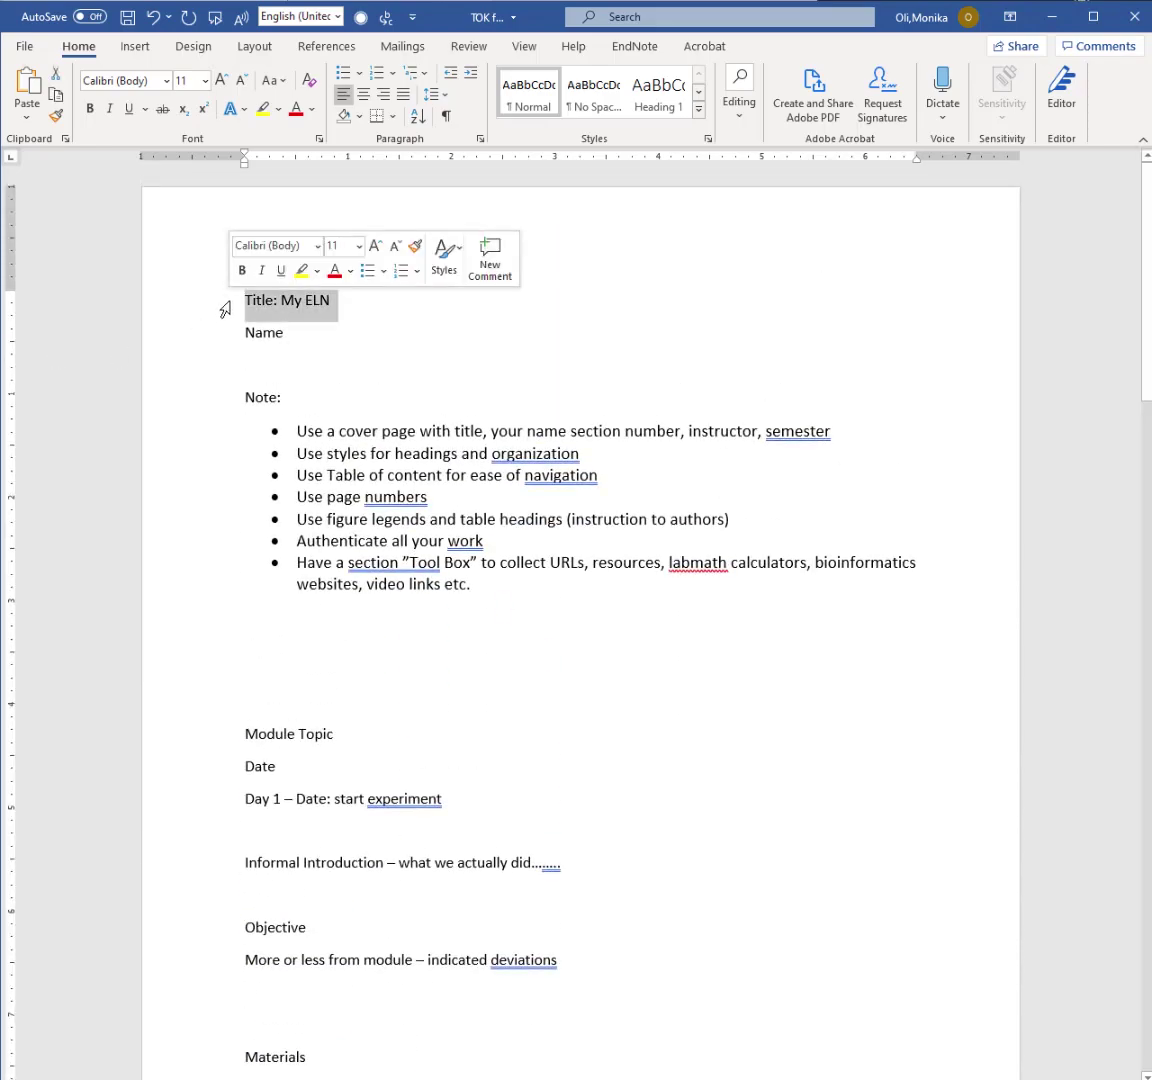
left_click(698, 110)
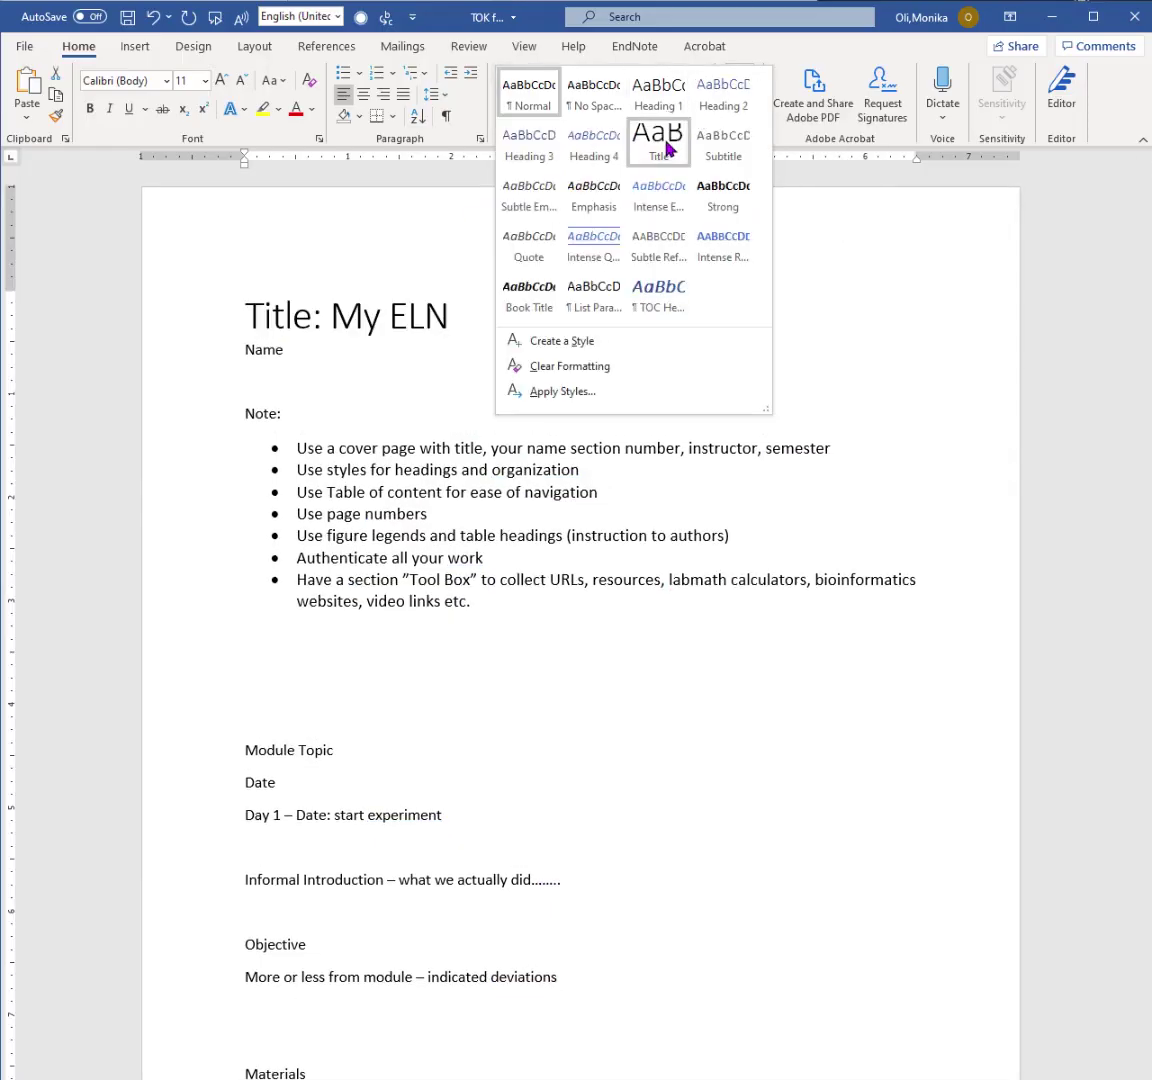
left_click(666, 147)
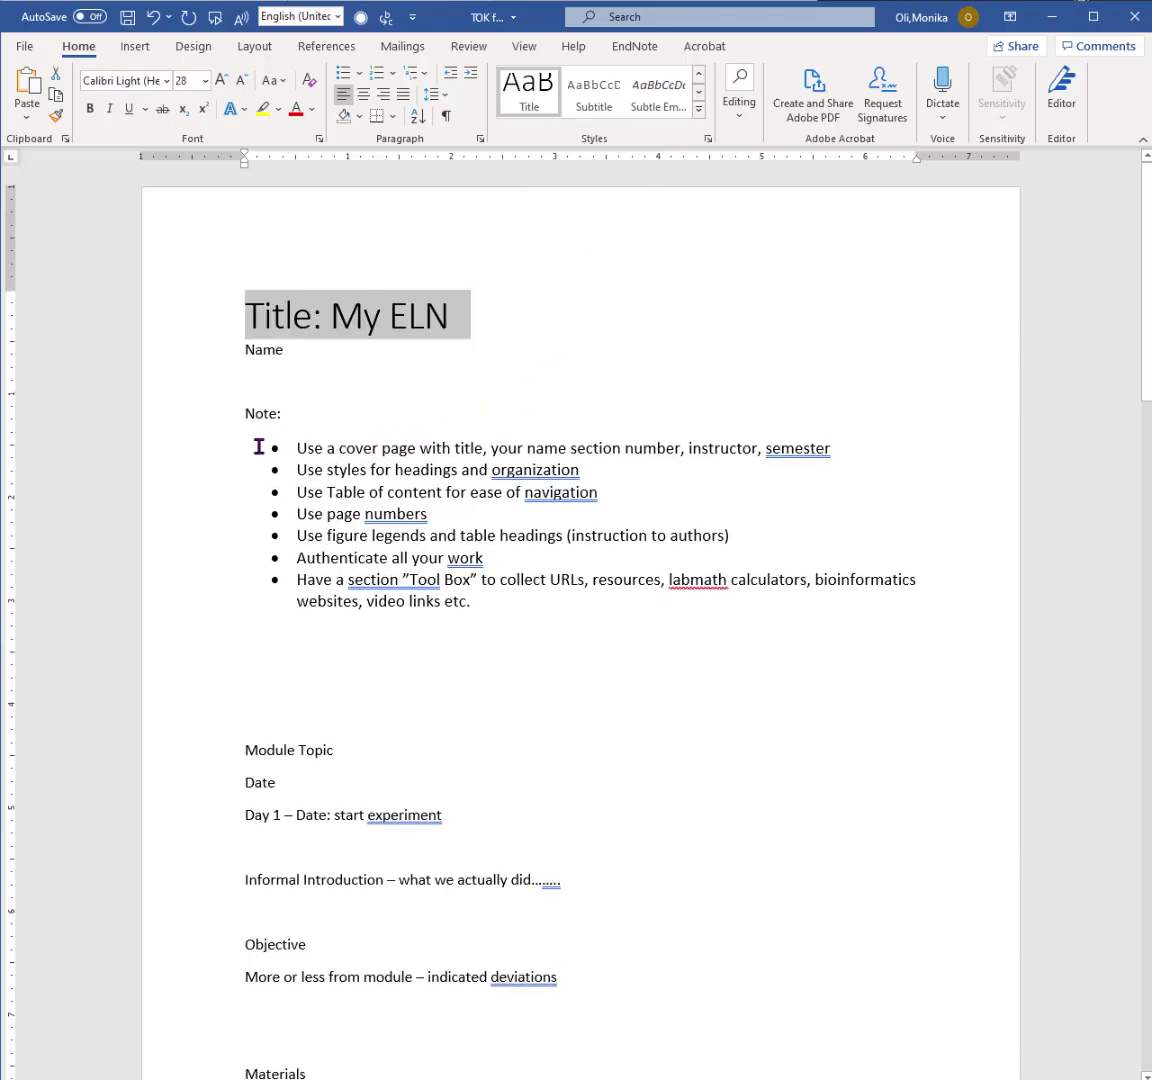
left_click(244, 318)
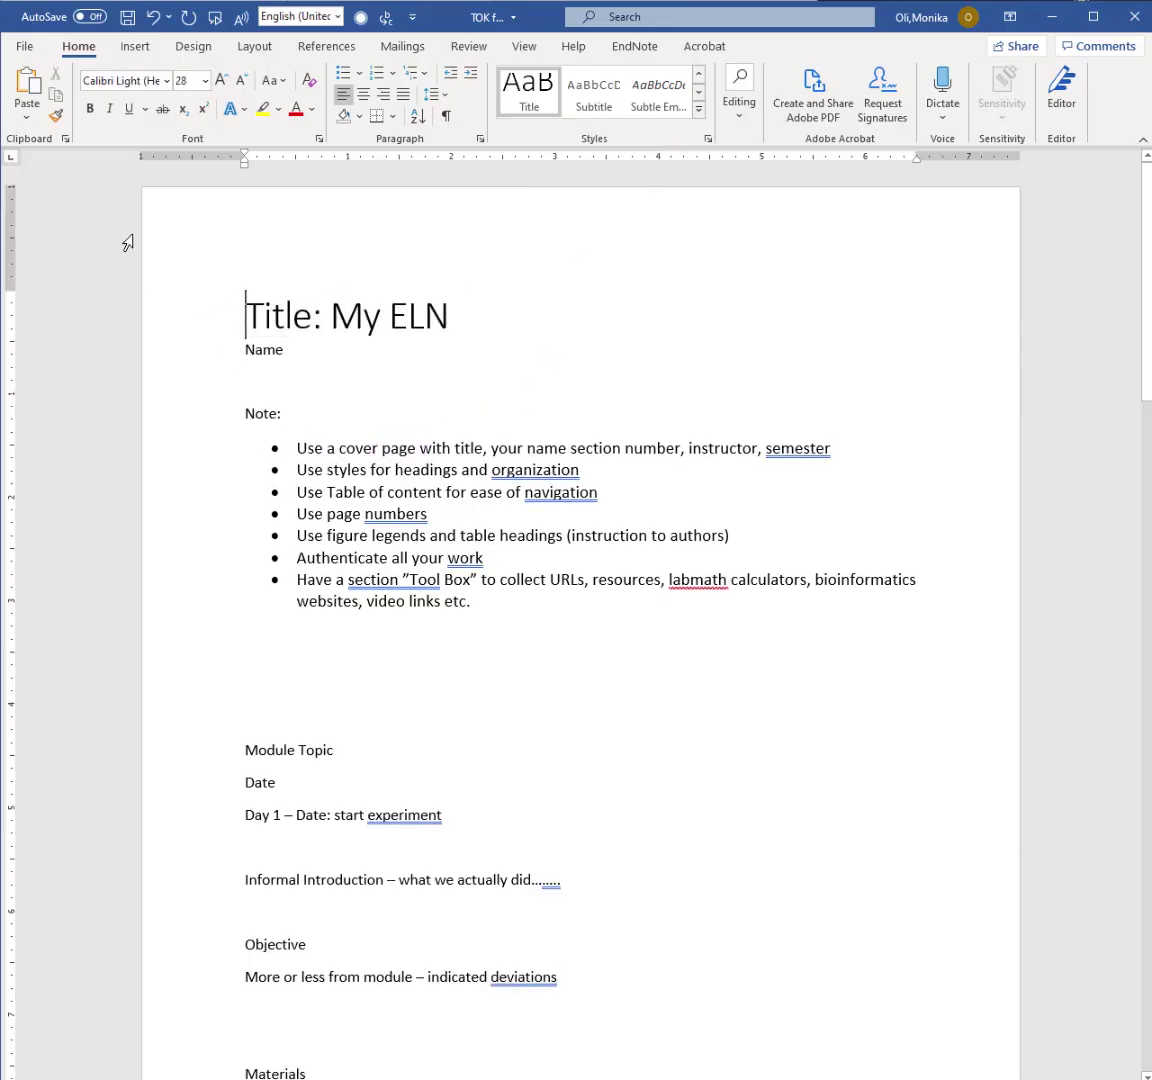
Step: Insert the built-in Integral cover page and scroll through it to check the result
left_click(137, 50)
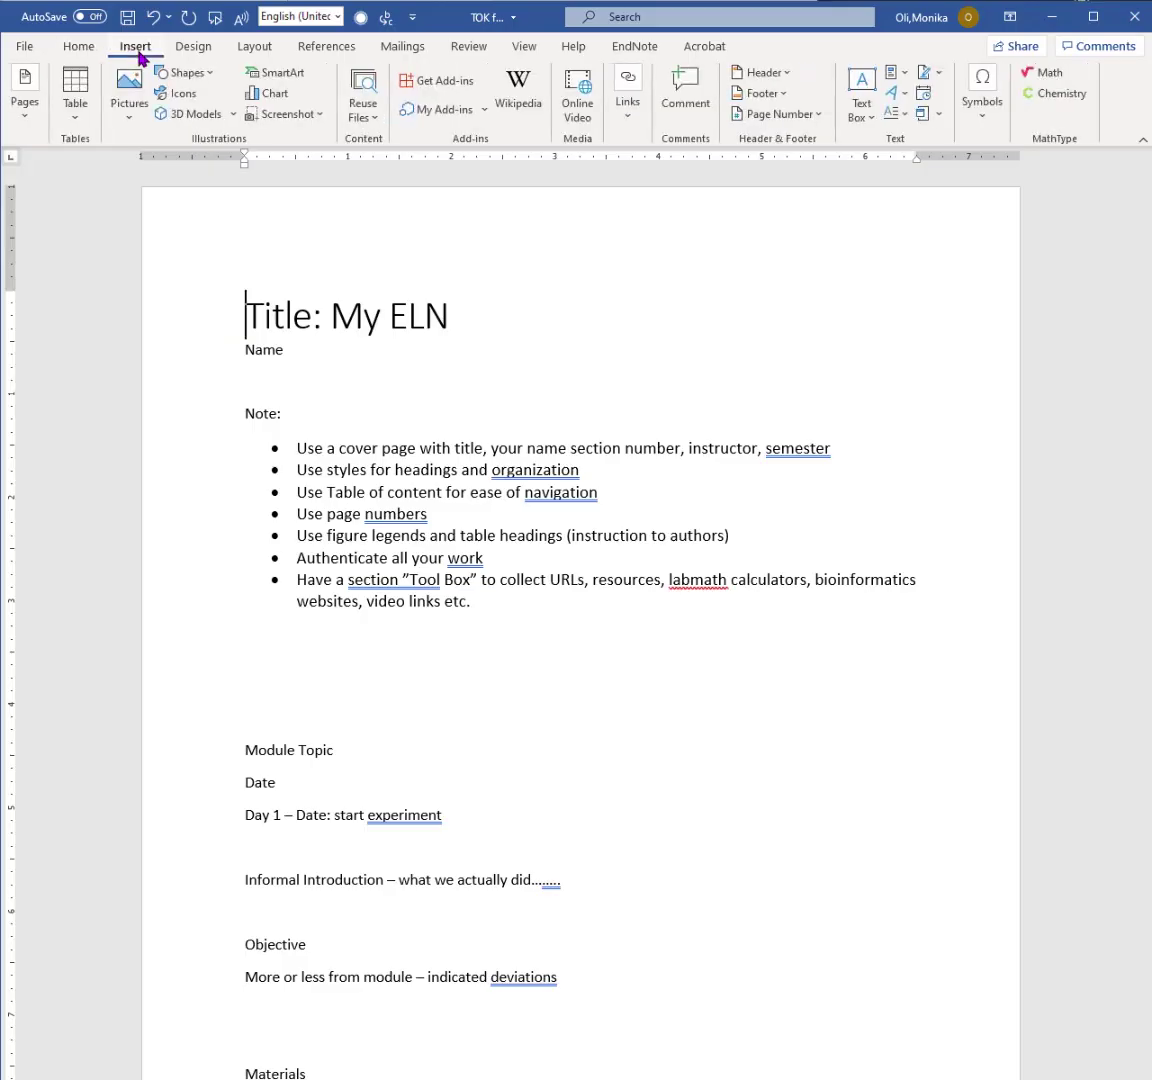
left_click(27, 120)
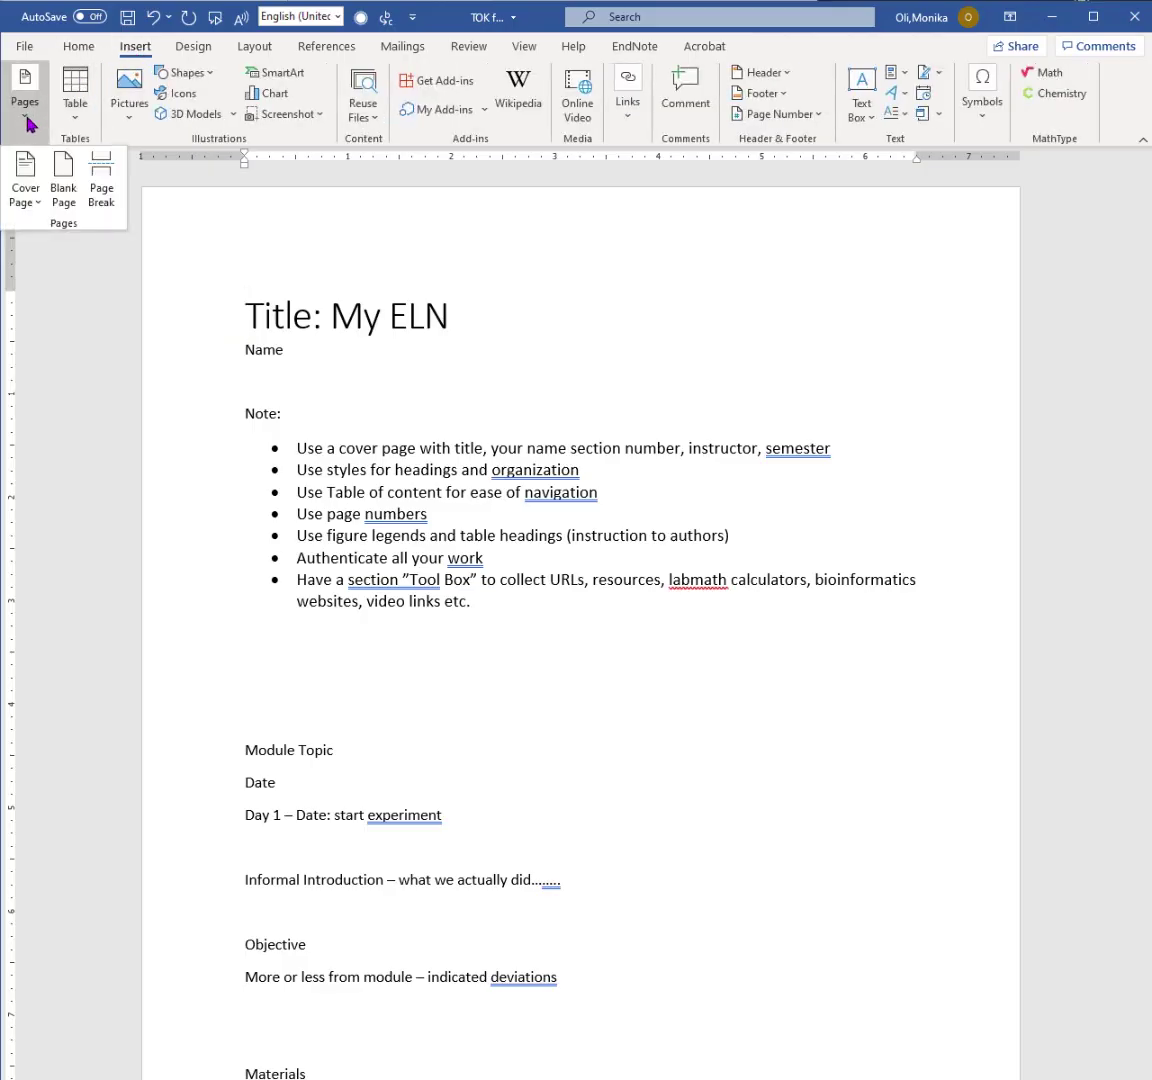
left_click(30, 203)
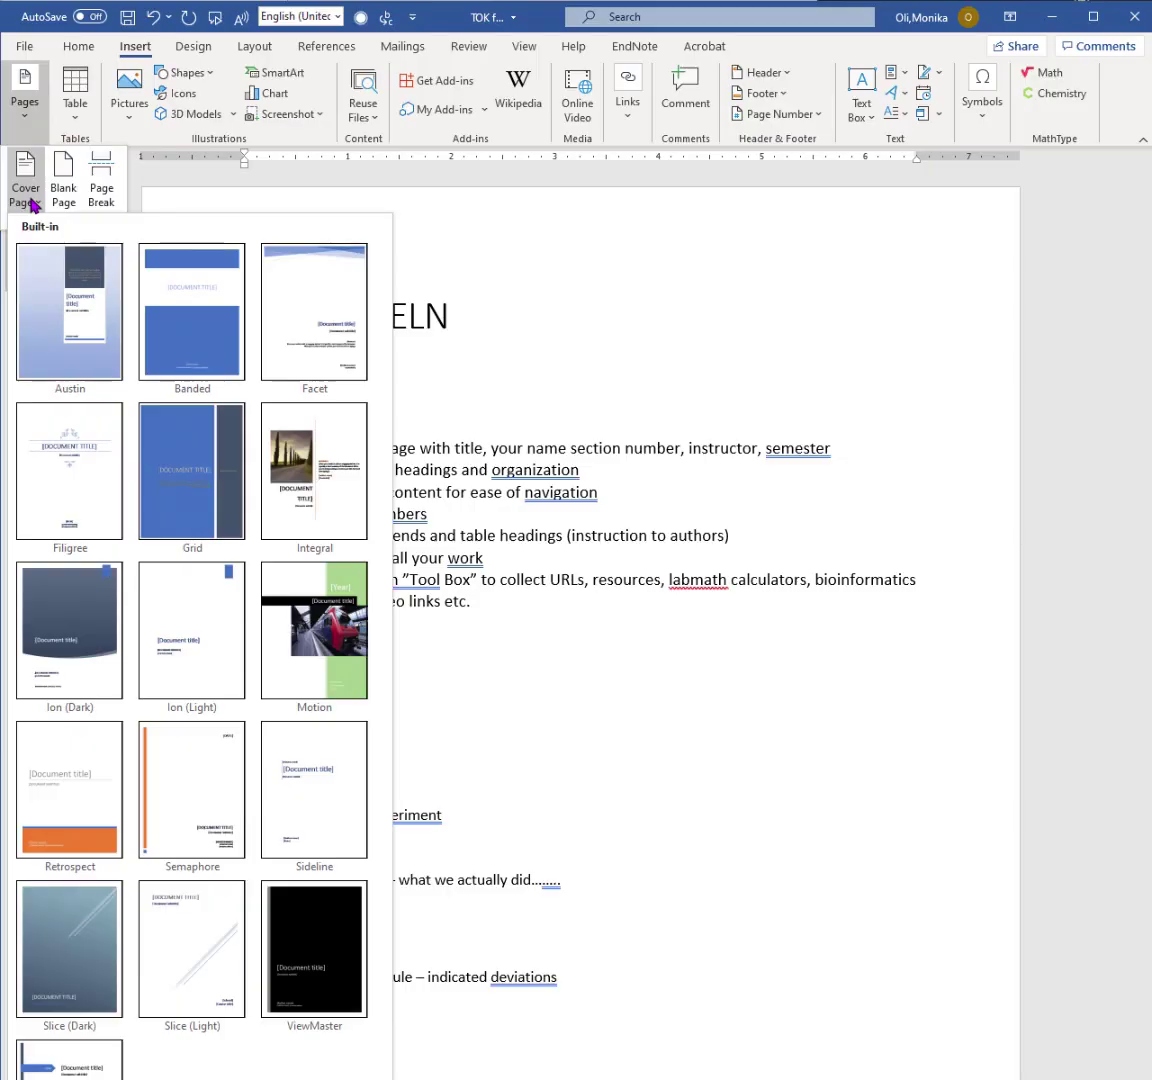
left_click(335, 452)
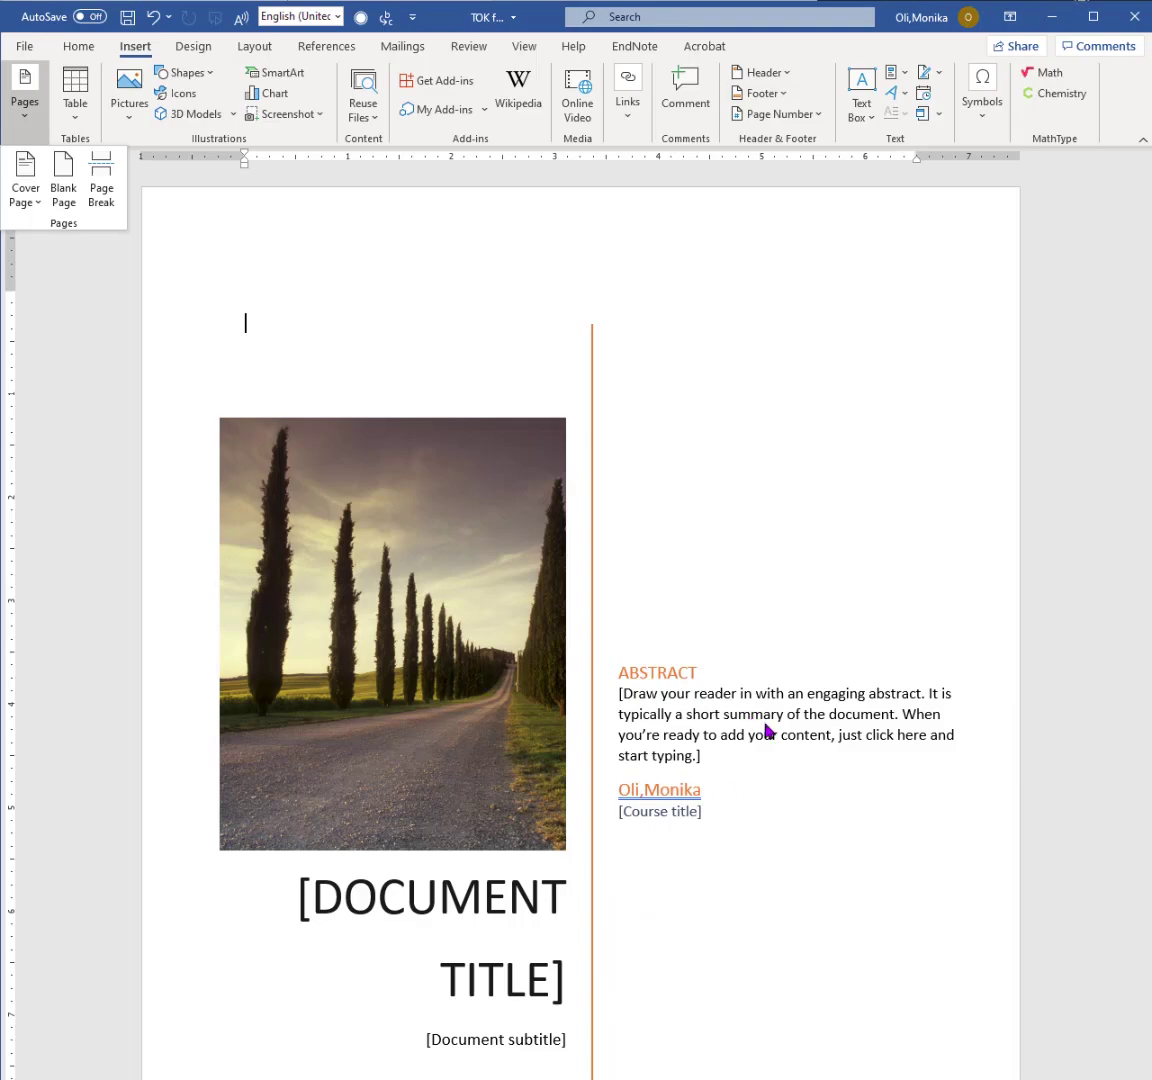
scroll(760, 738, "down", 3)
scroll(760, 740, "down", 10)
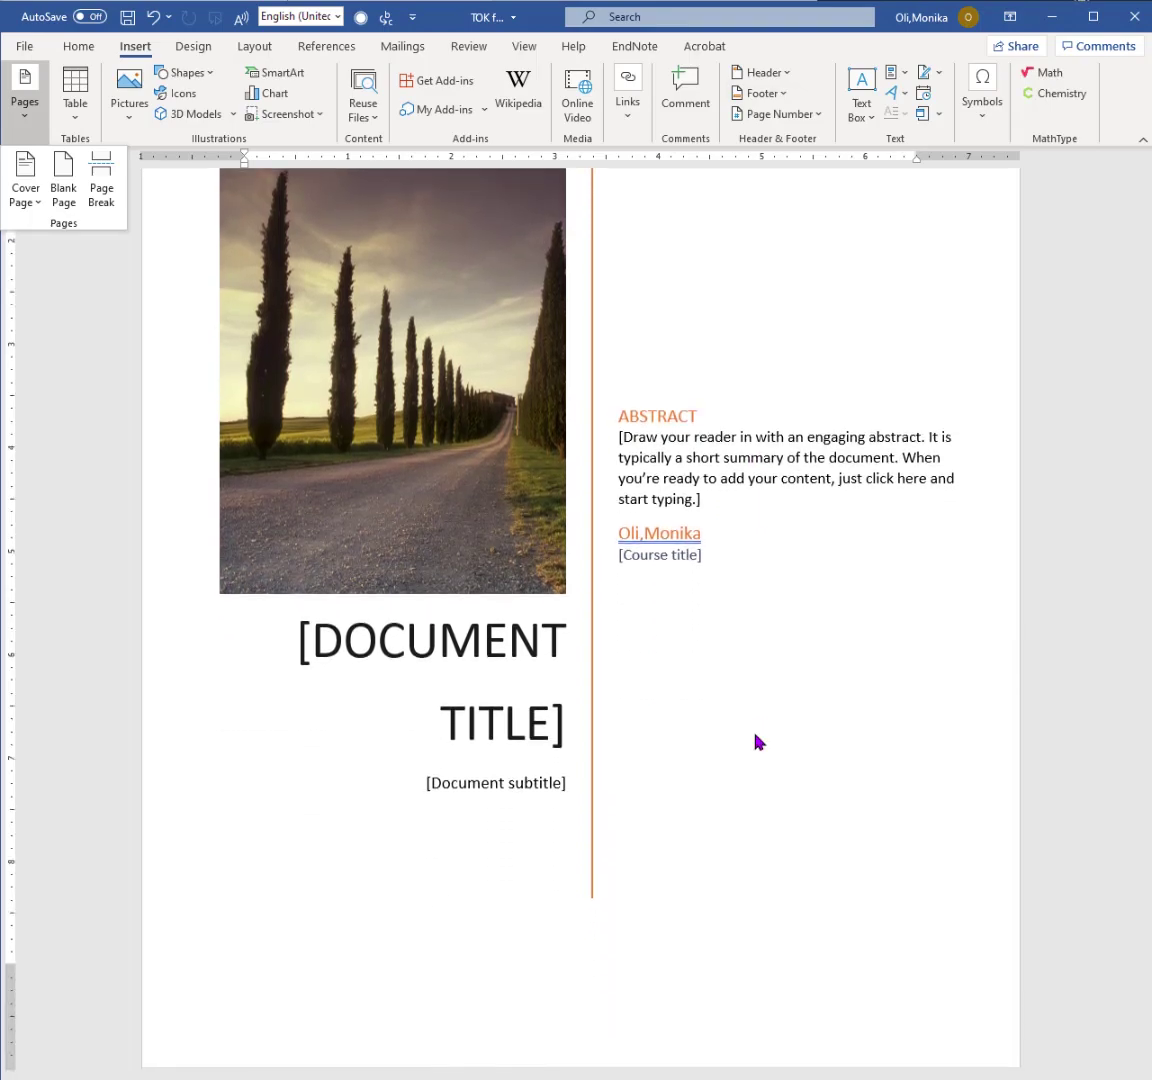
scroll(758, 735, "down", 8)
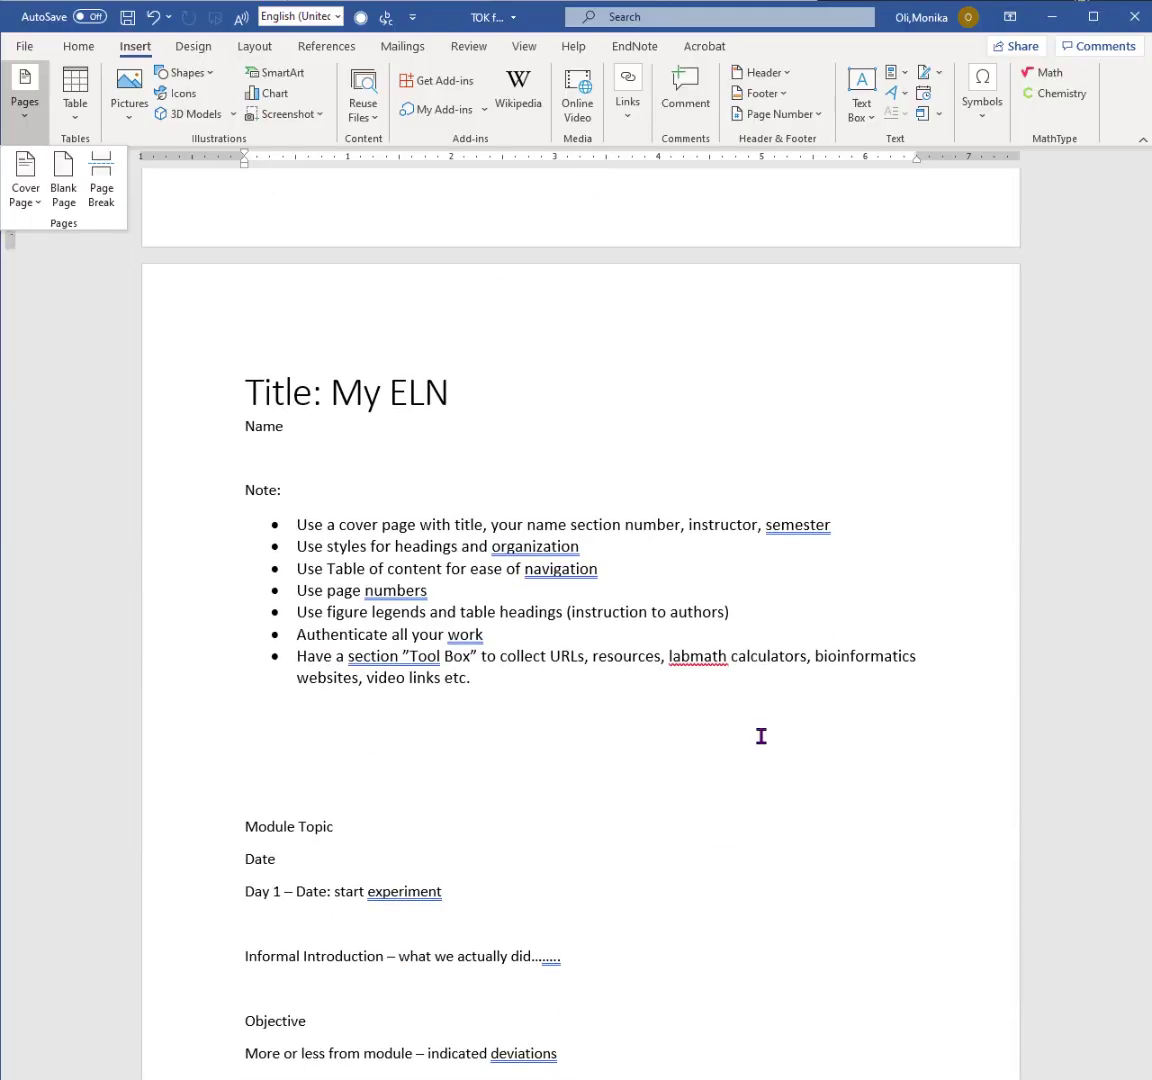
scroll(751, 404, "up", 10)
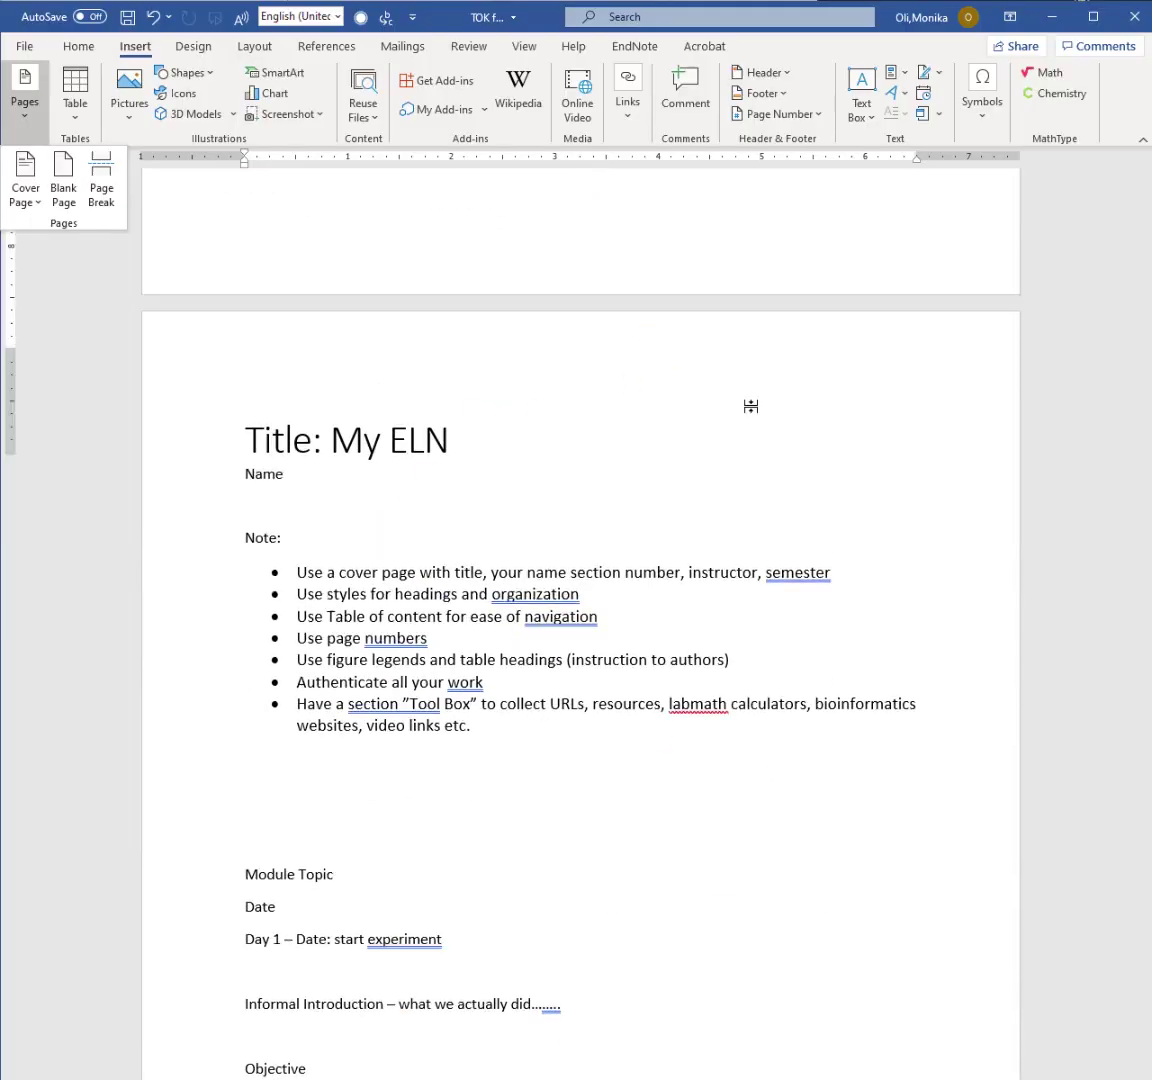
scroll(762, 400, "down", 1)
scroll(761, 398, "up", 5)
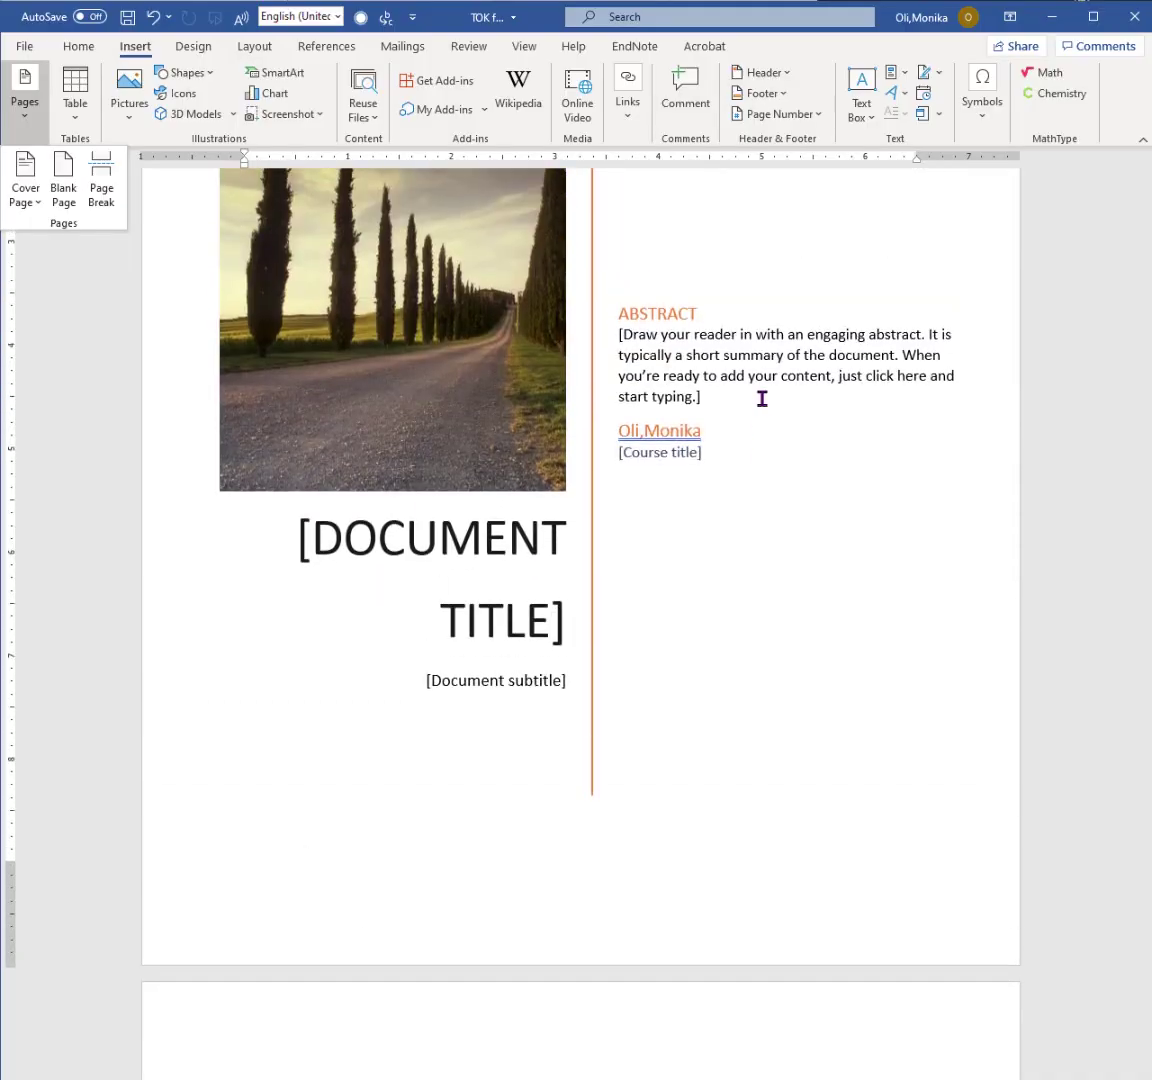
scroll(761, 396, "down", 10)
Step: Delete the old 'Title: My ELN' and Name lines after the cover page
left_click(311, 638)
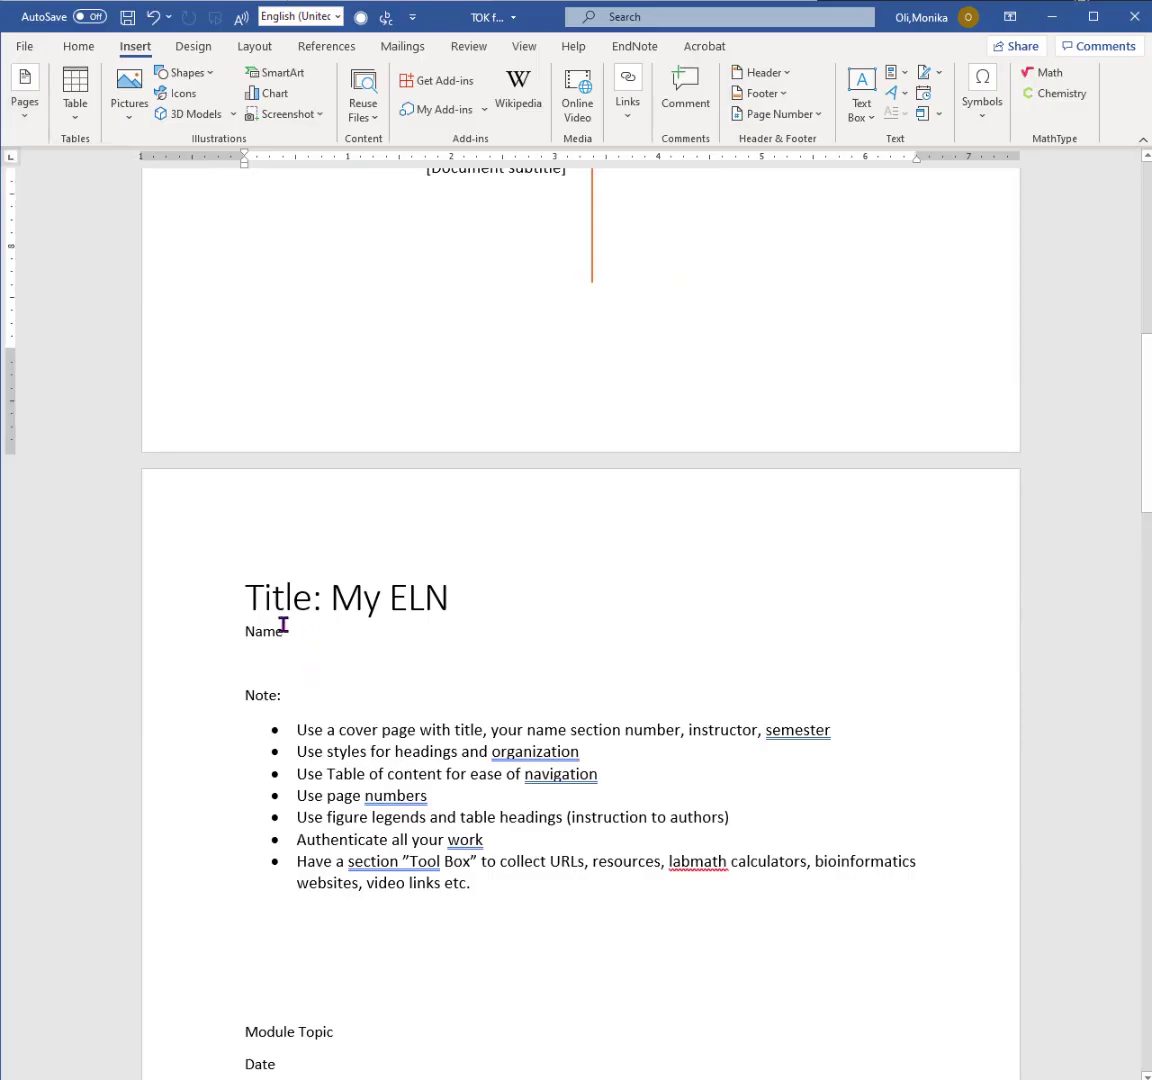
left_click_drag(283, 622, 208, 584)
key("Delete")
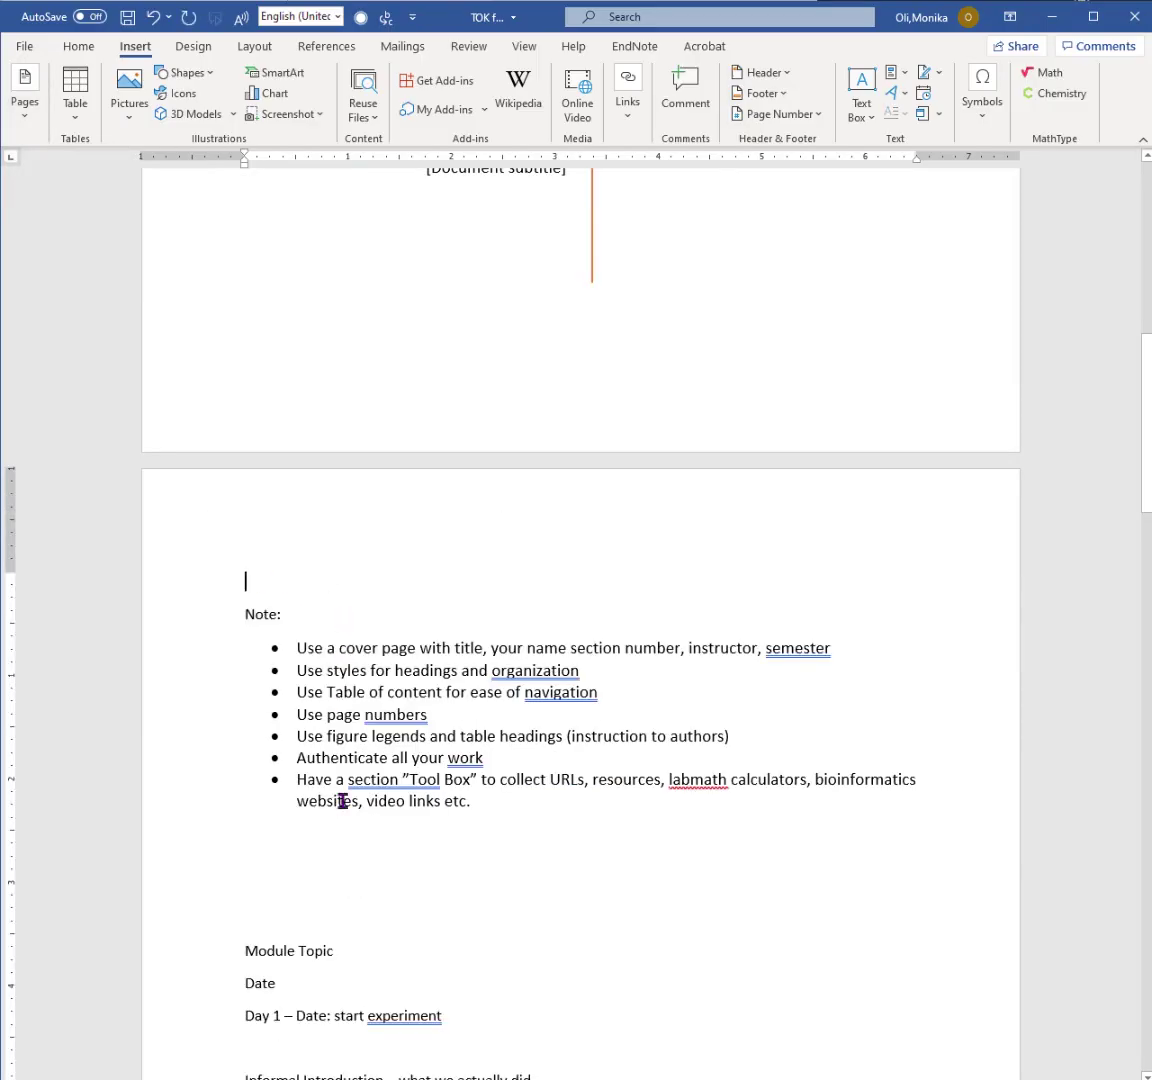
Step: Apply Heading 1 to the Module Topic line
left_click(184, 961)
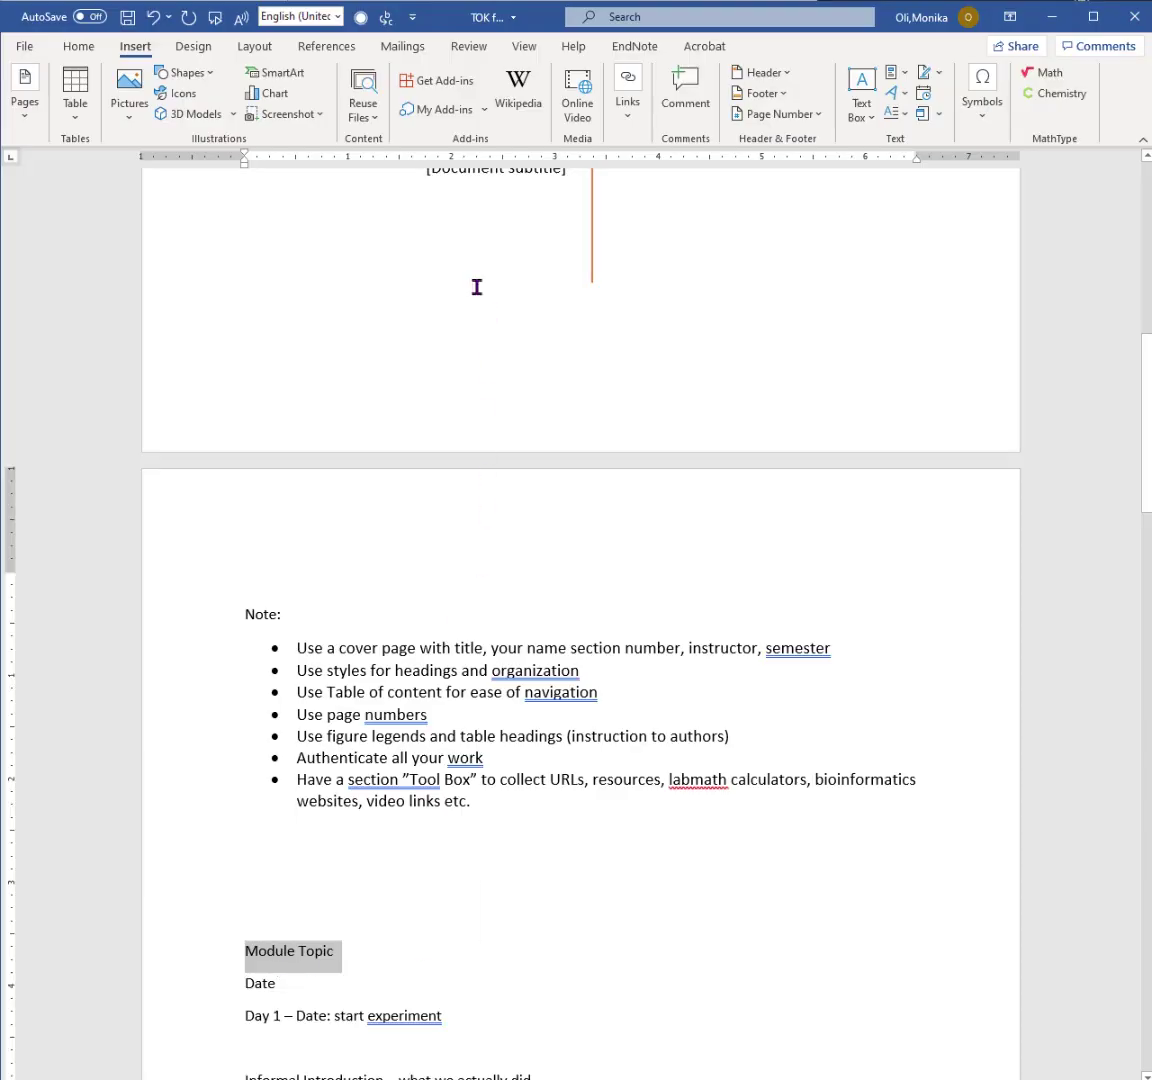
left_click(76, 47)
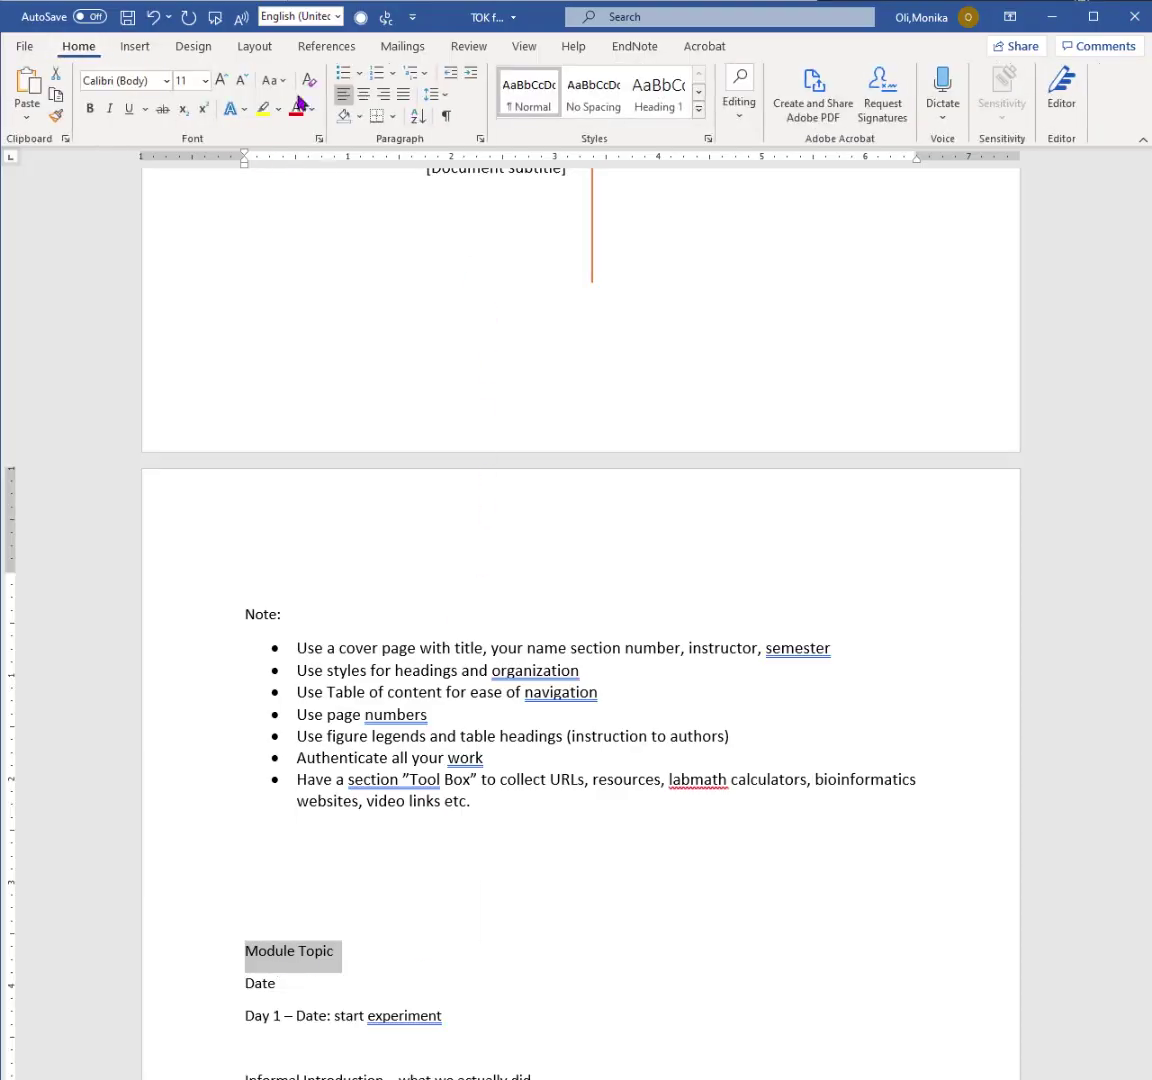
left_click(698, 108)
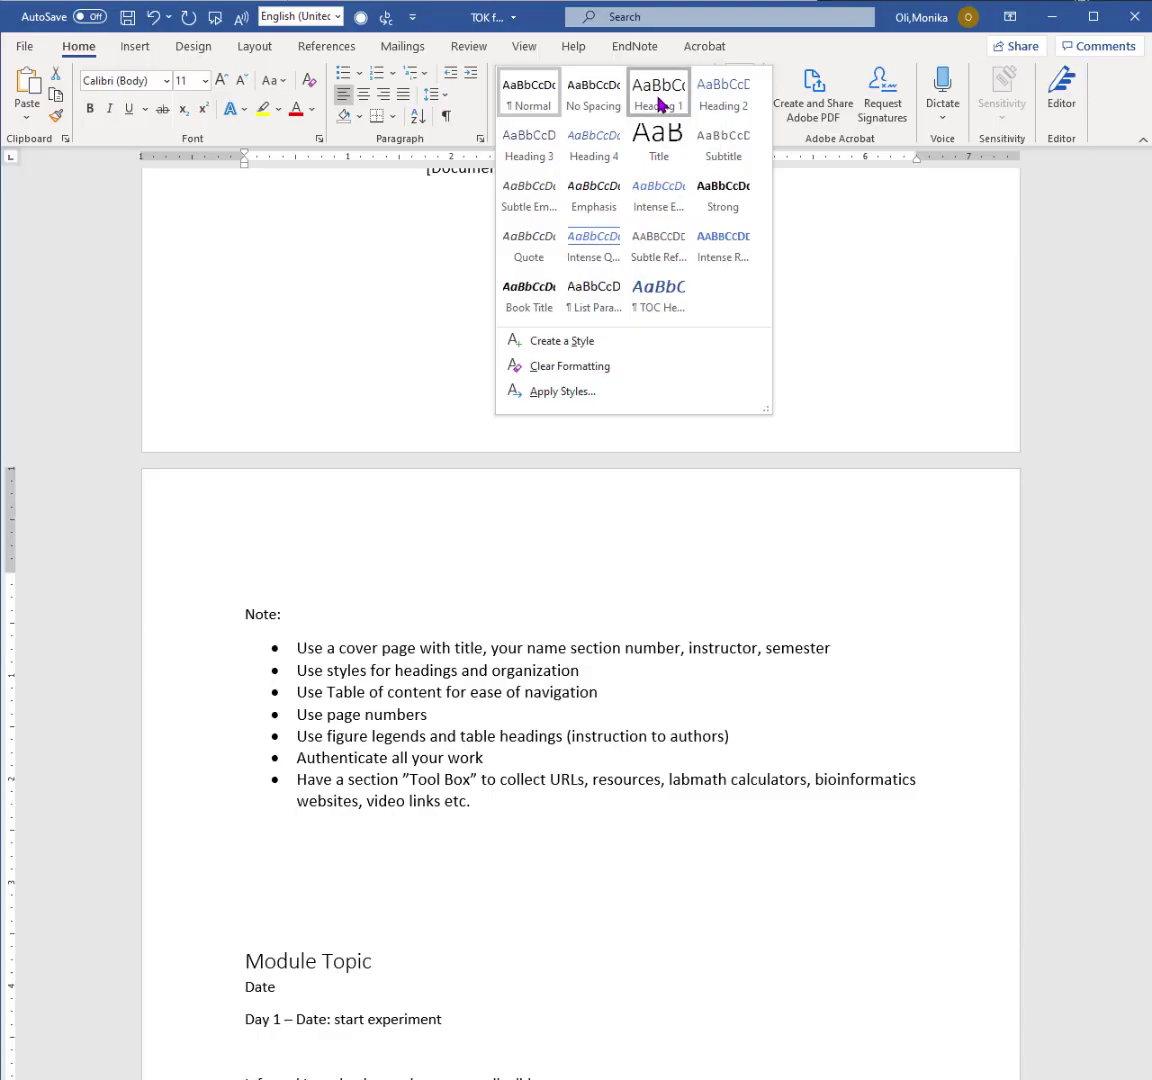
left_click(659, 95)
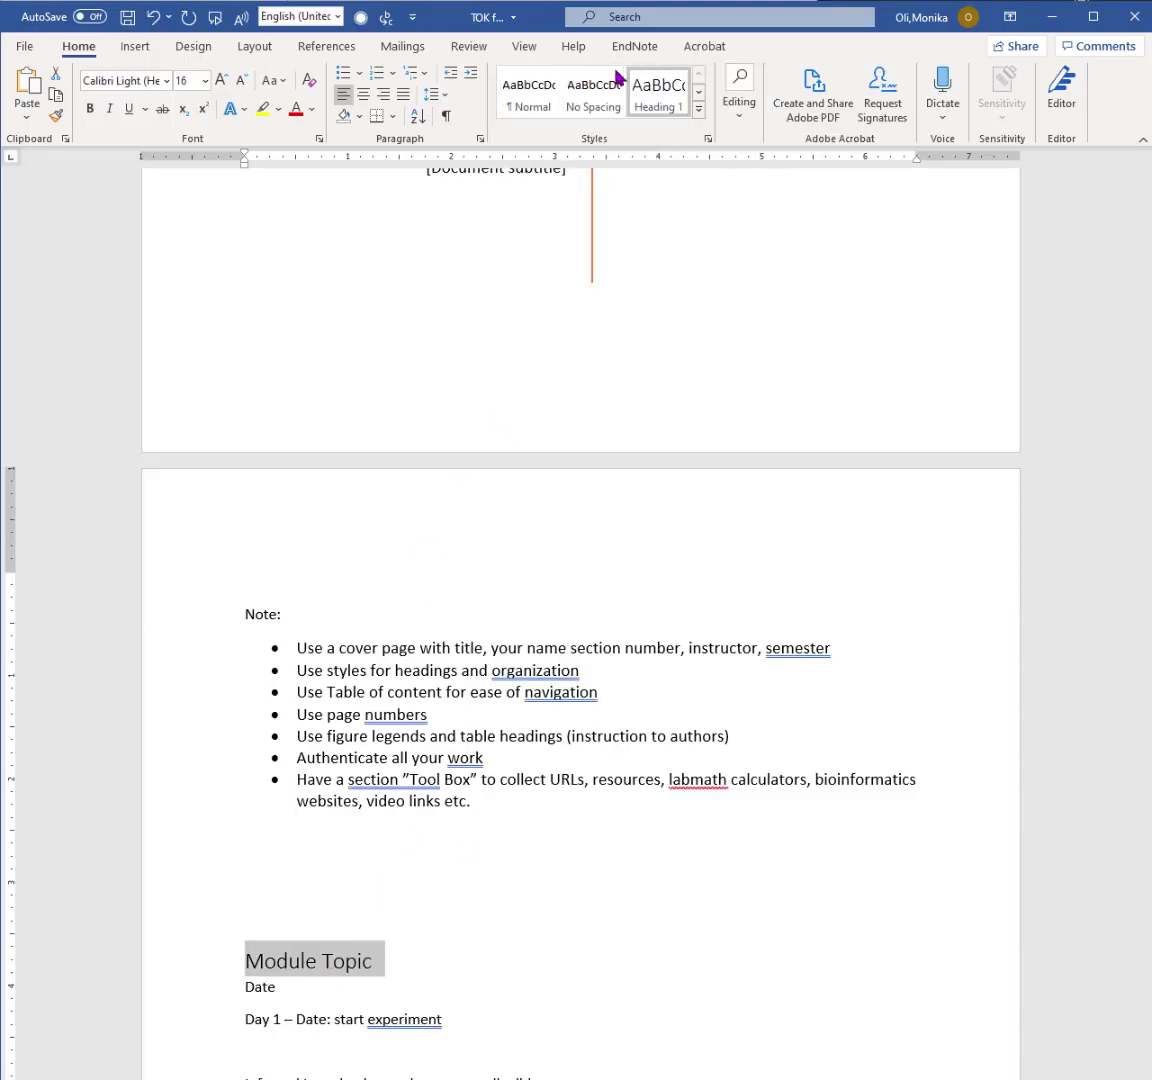
Step: Modify the Heading 1 style to use a blue, bold font
right_click(651, 95)
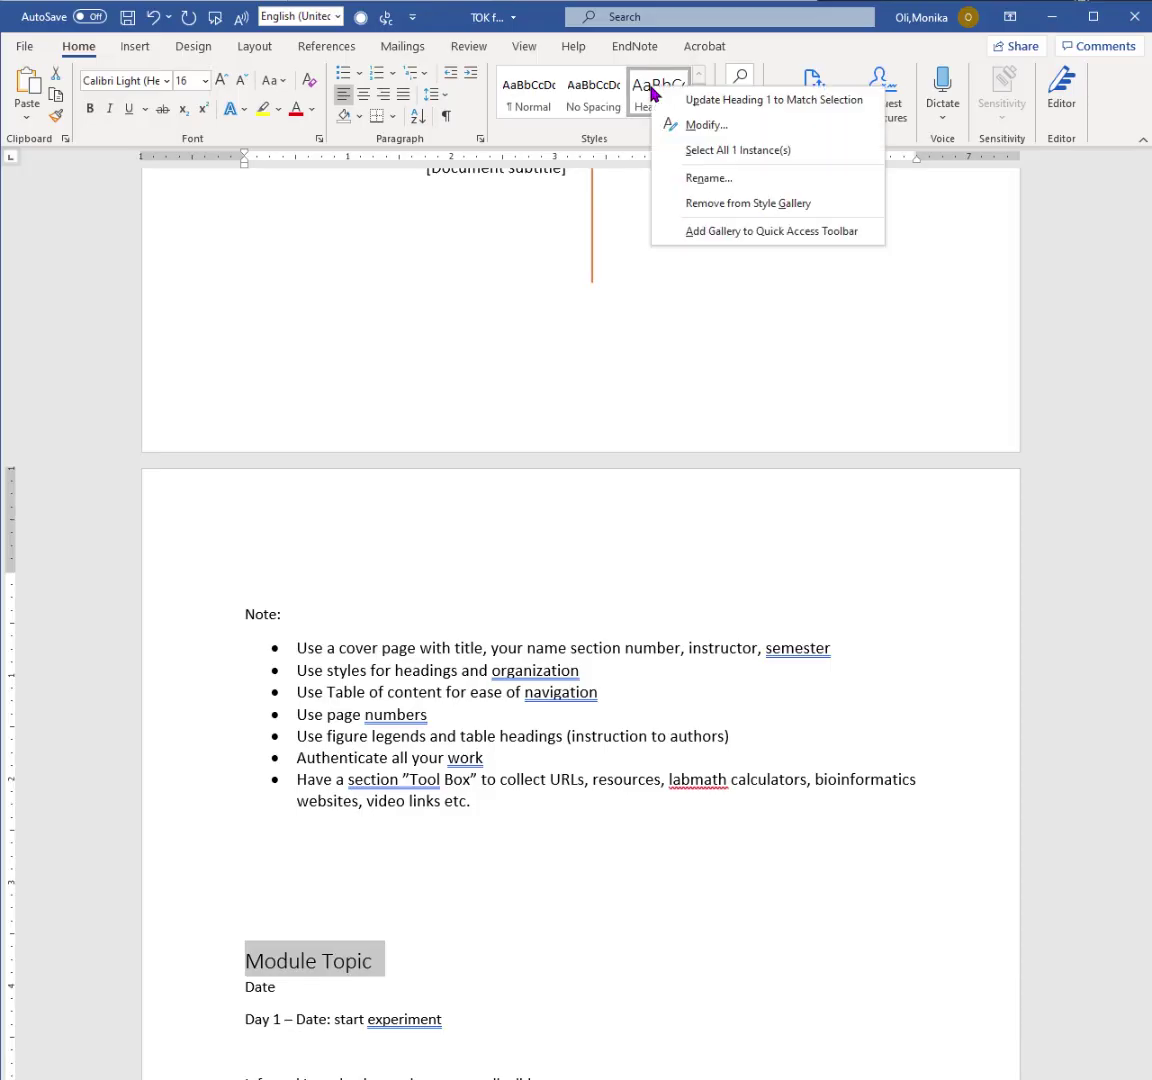
left_click(705, 125)
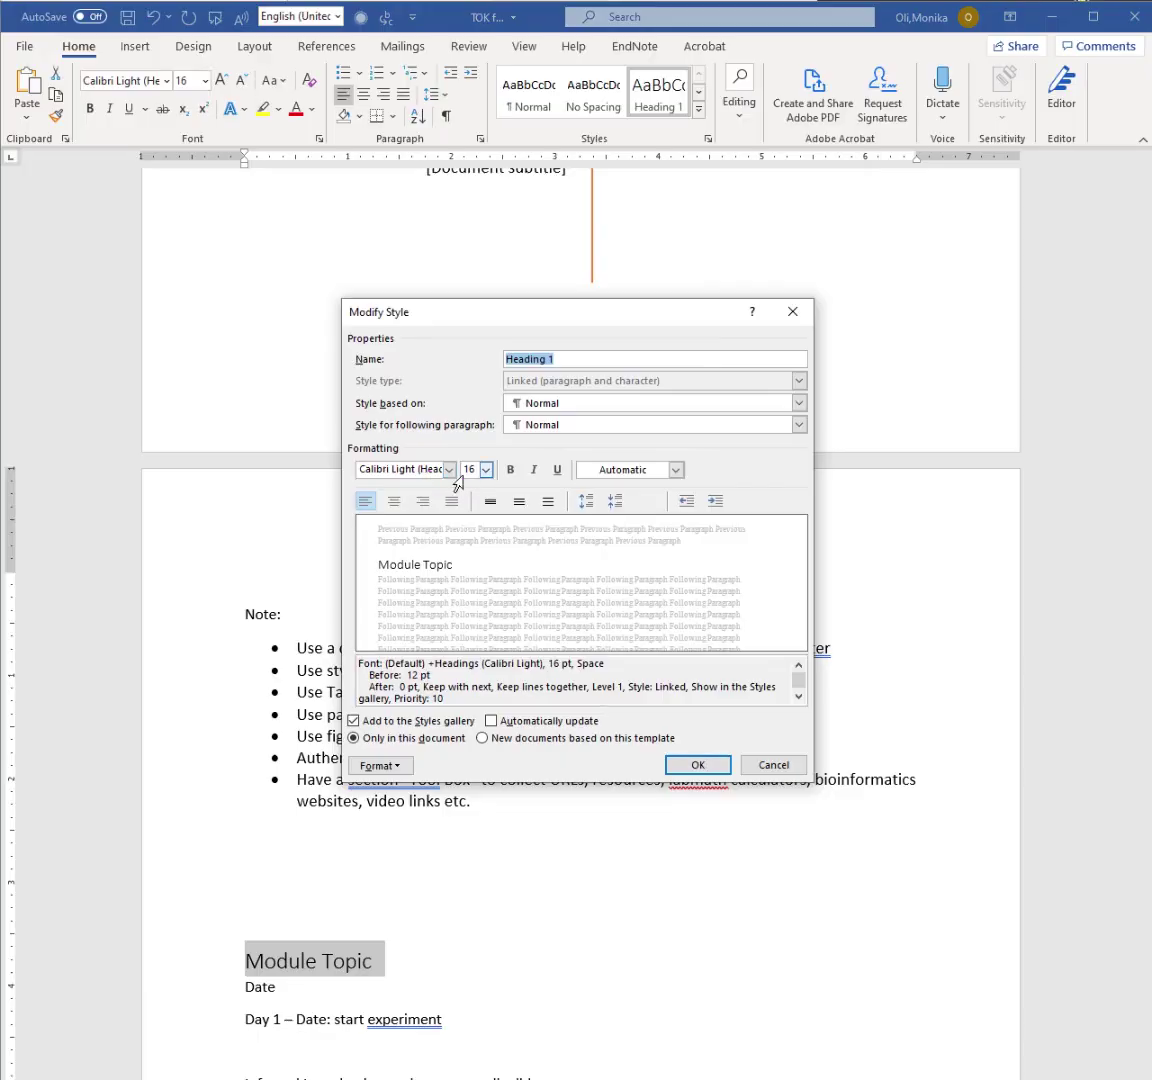
left_click(620, 470)
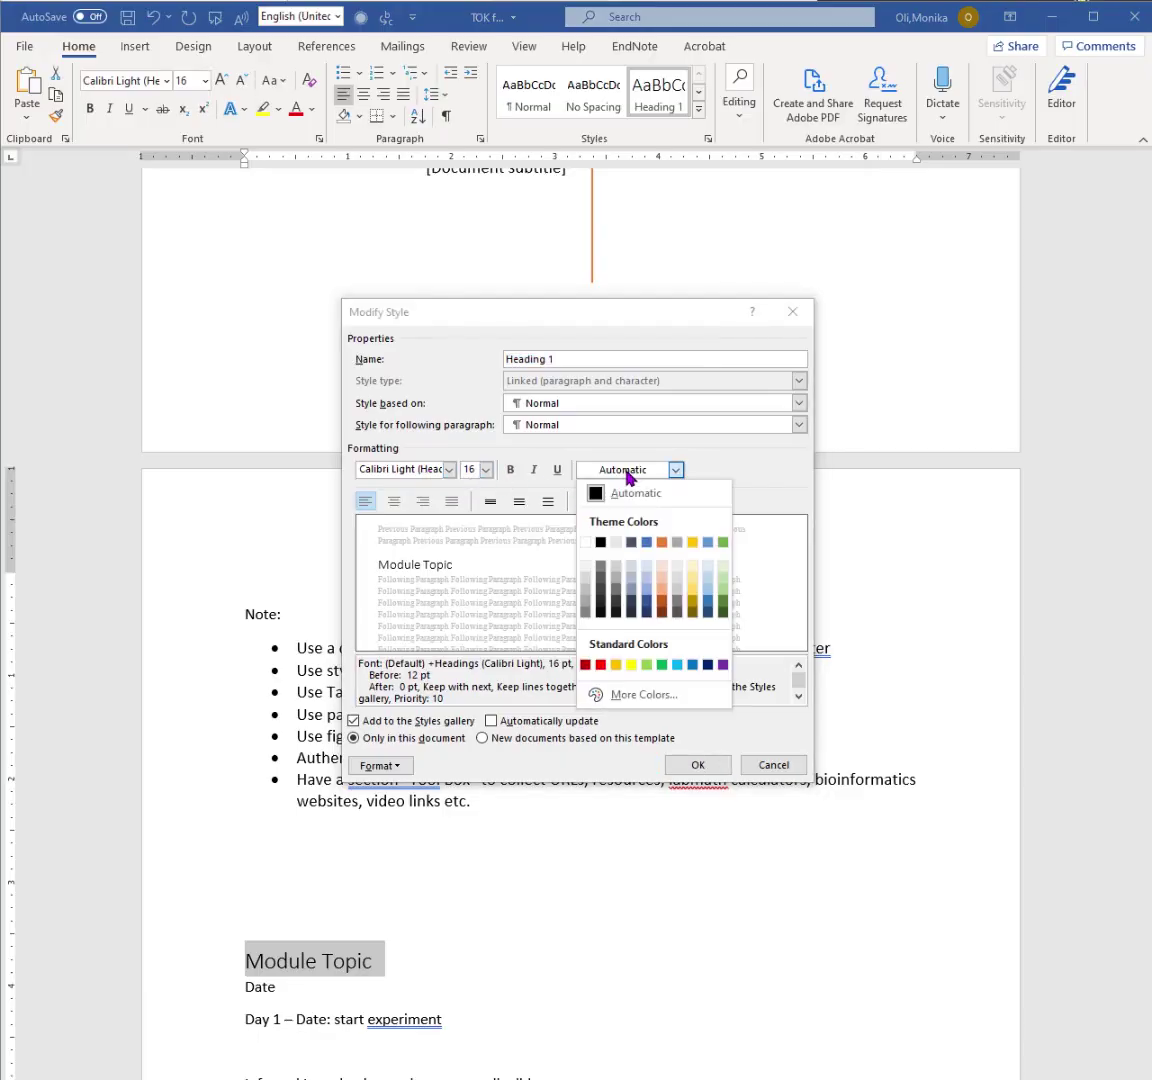
left_click(692, 665)
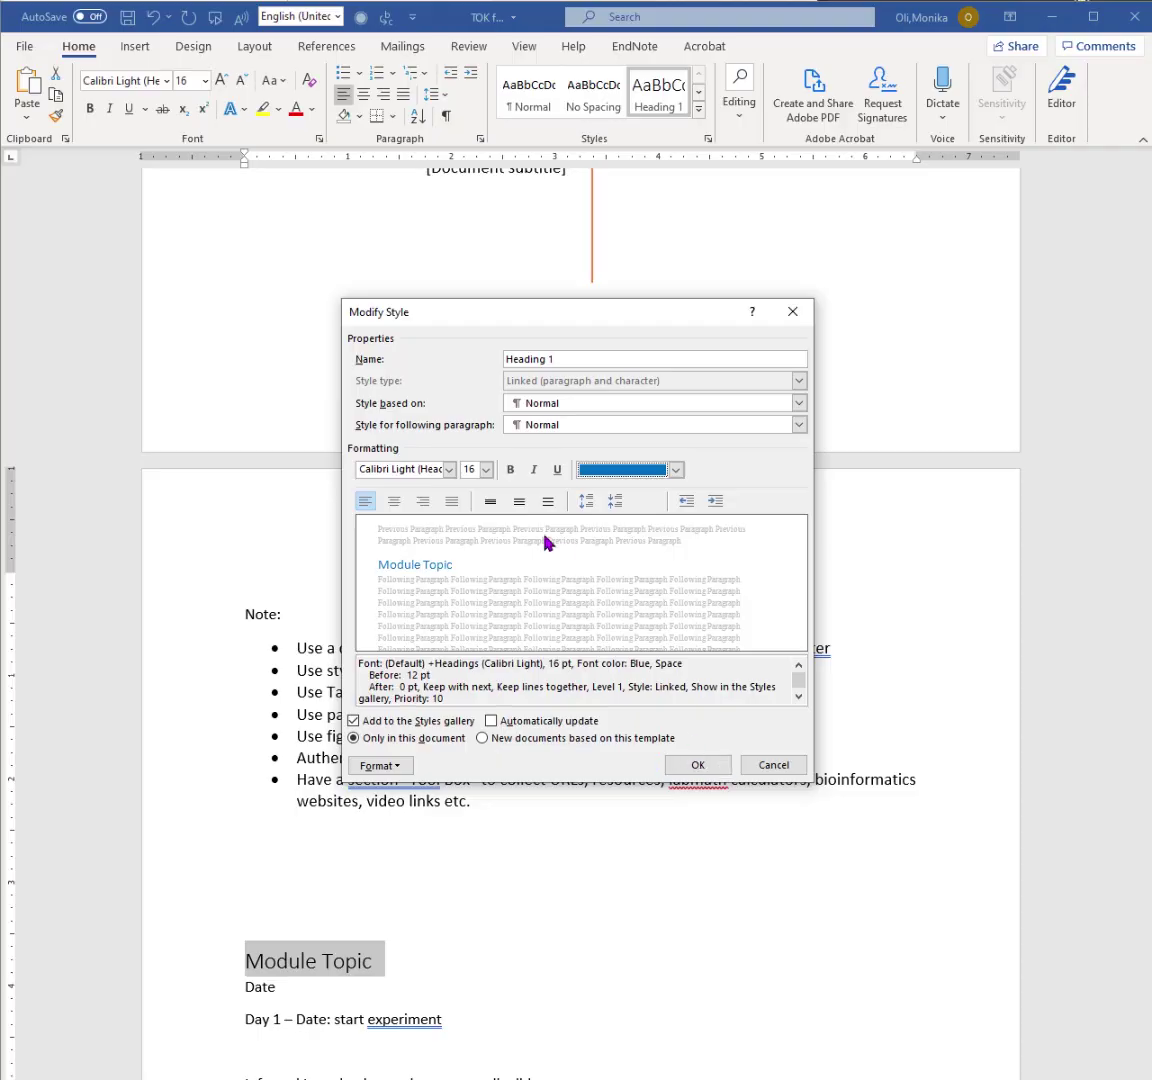
left_click(510, 469)
left_click(698, 765)
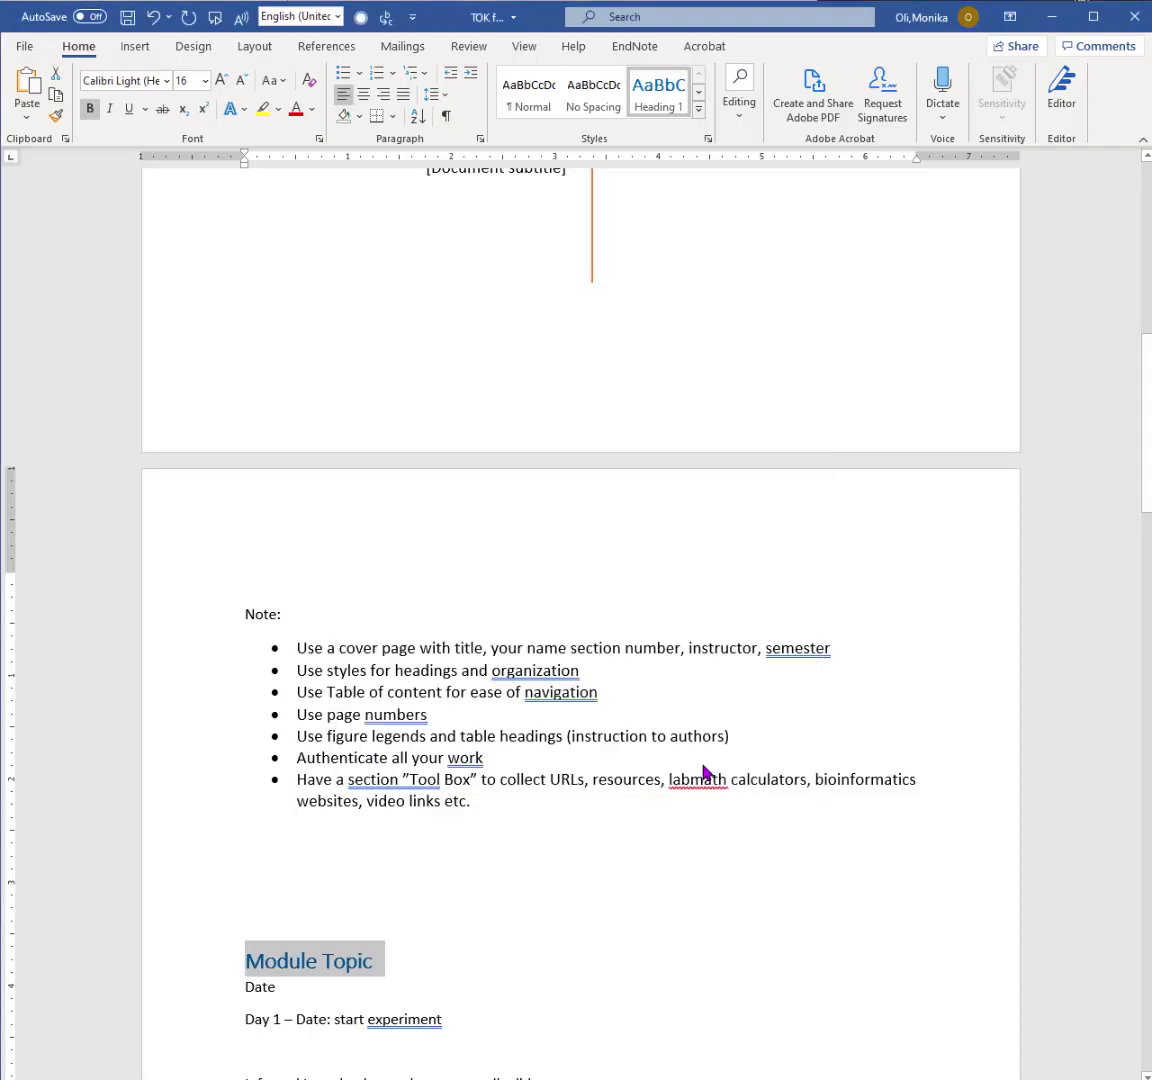
scroll(703, 770, "down", 5)
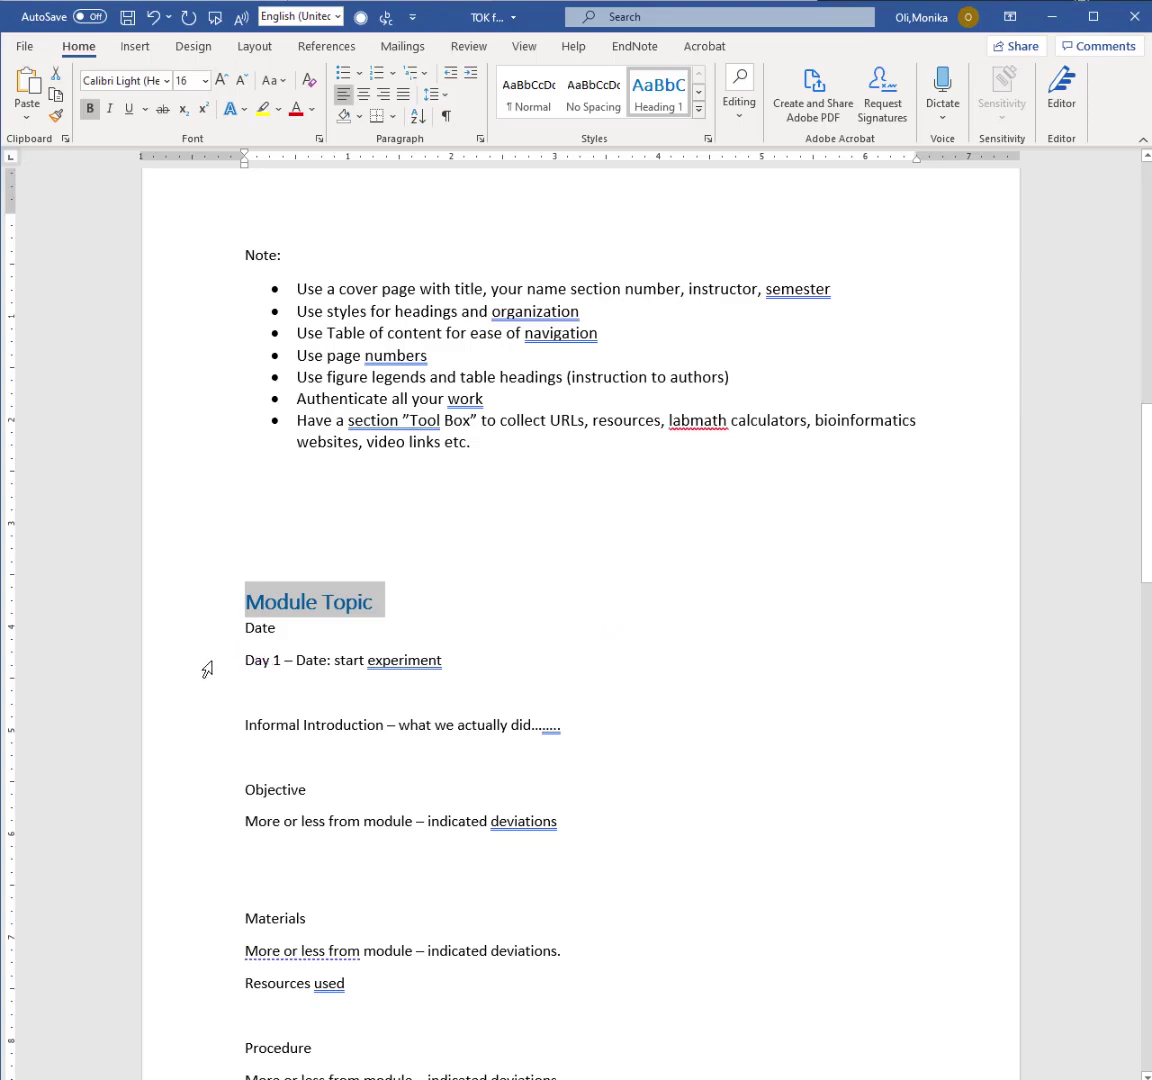
Step: Apply Heading 2 to the 'Day 1 – Date: start experiment' line
left_click(207, 669)
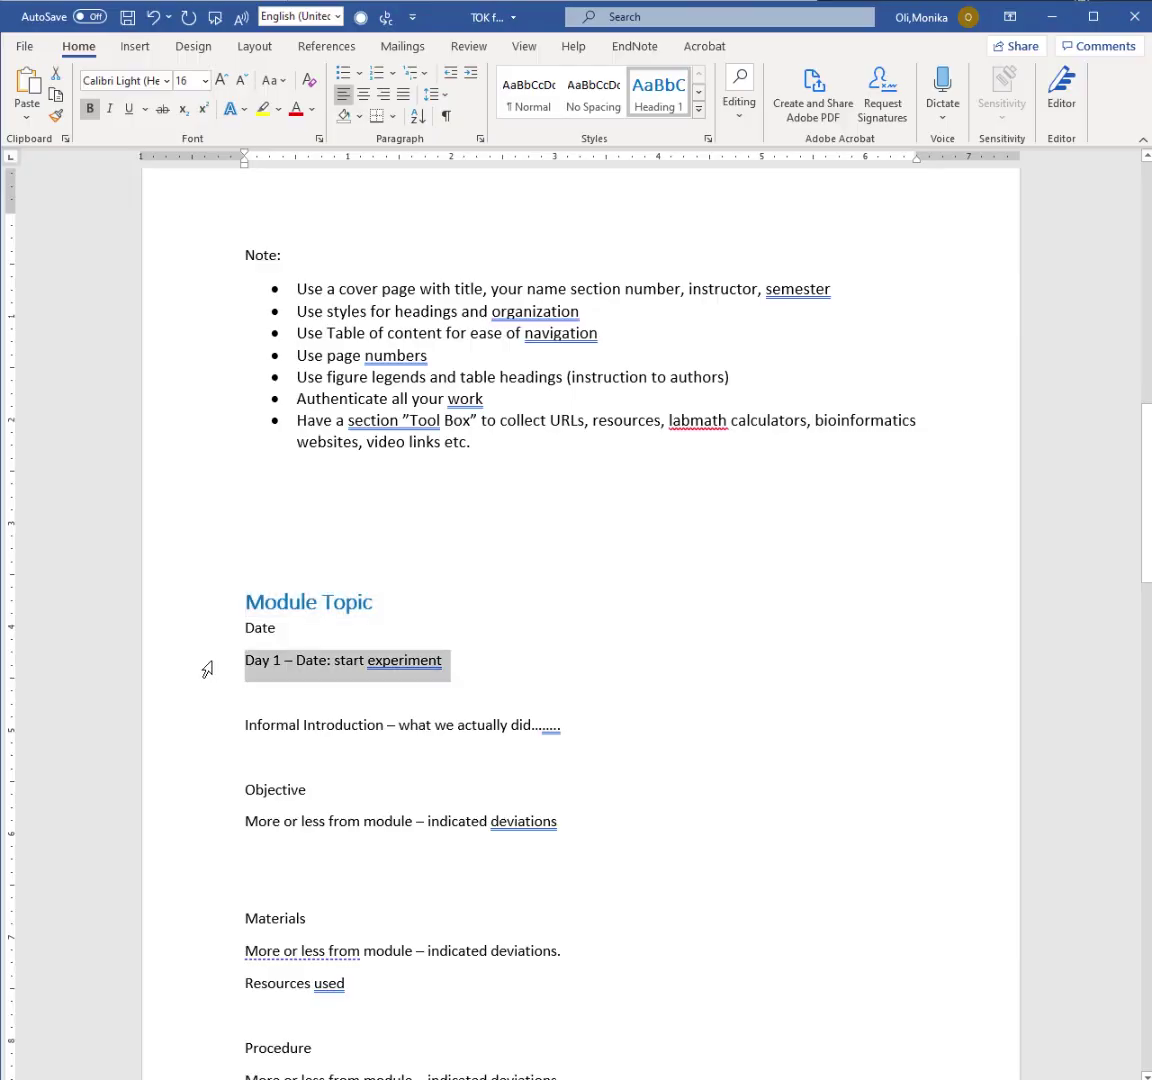
left_click(698, 120)
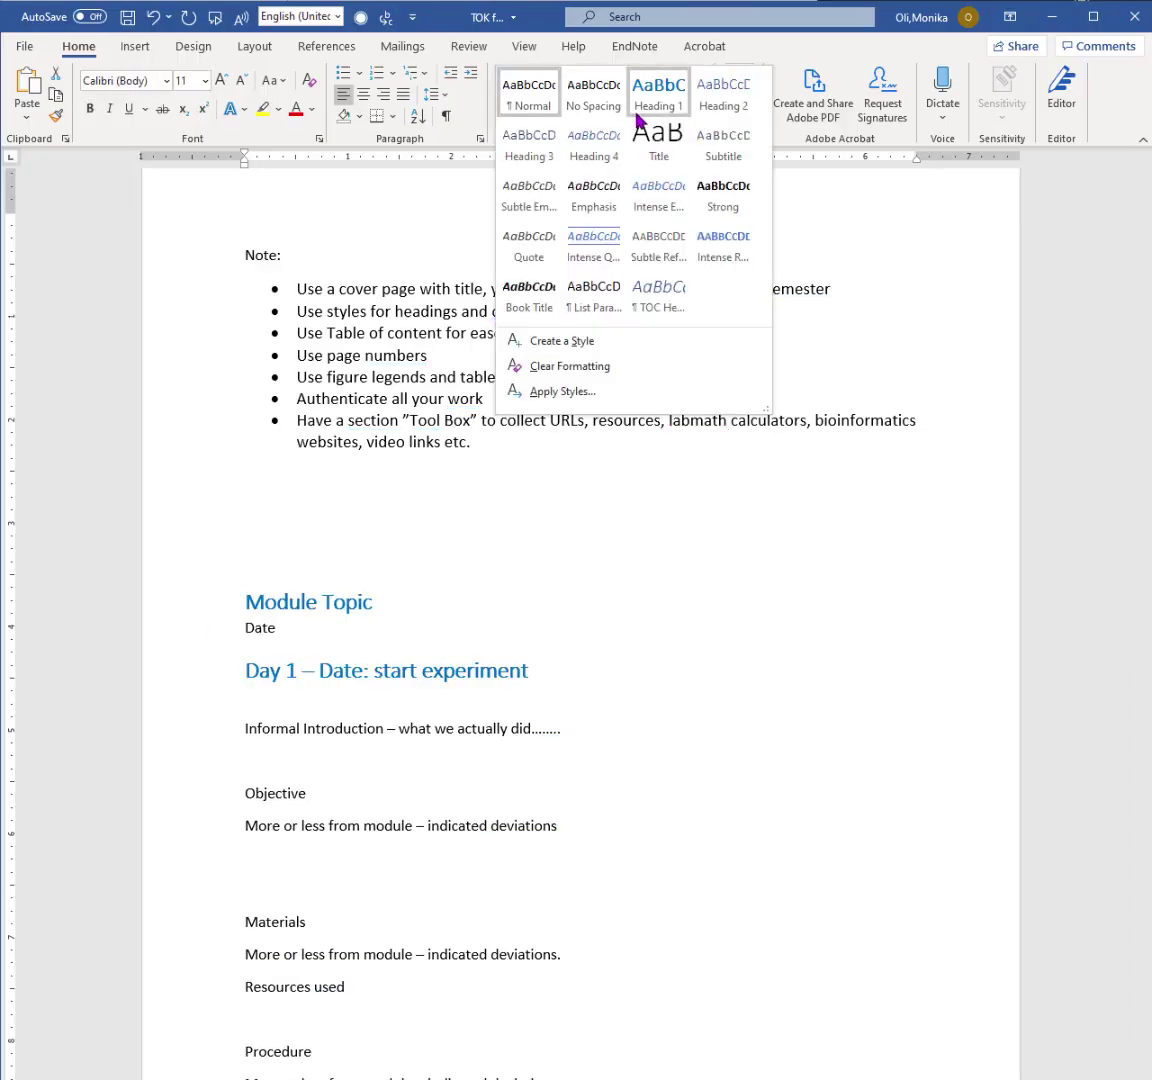
left_click(699, 105)
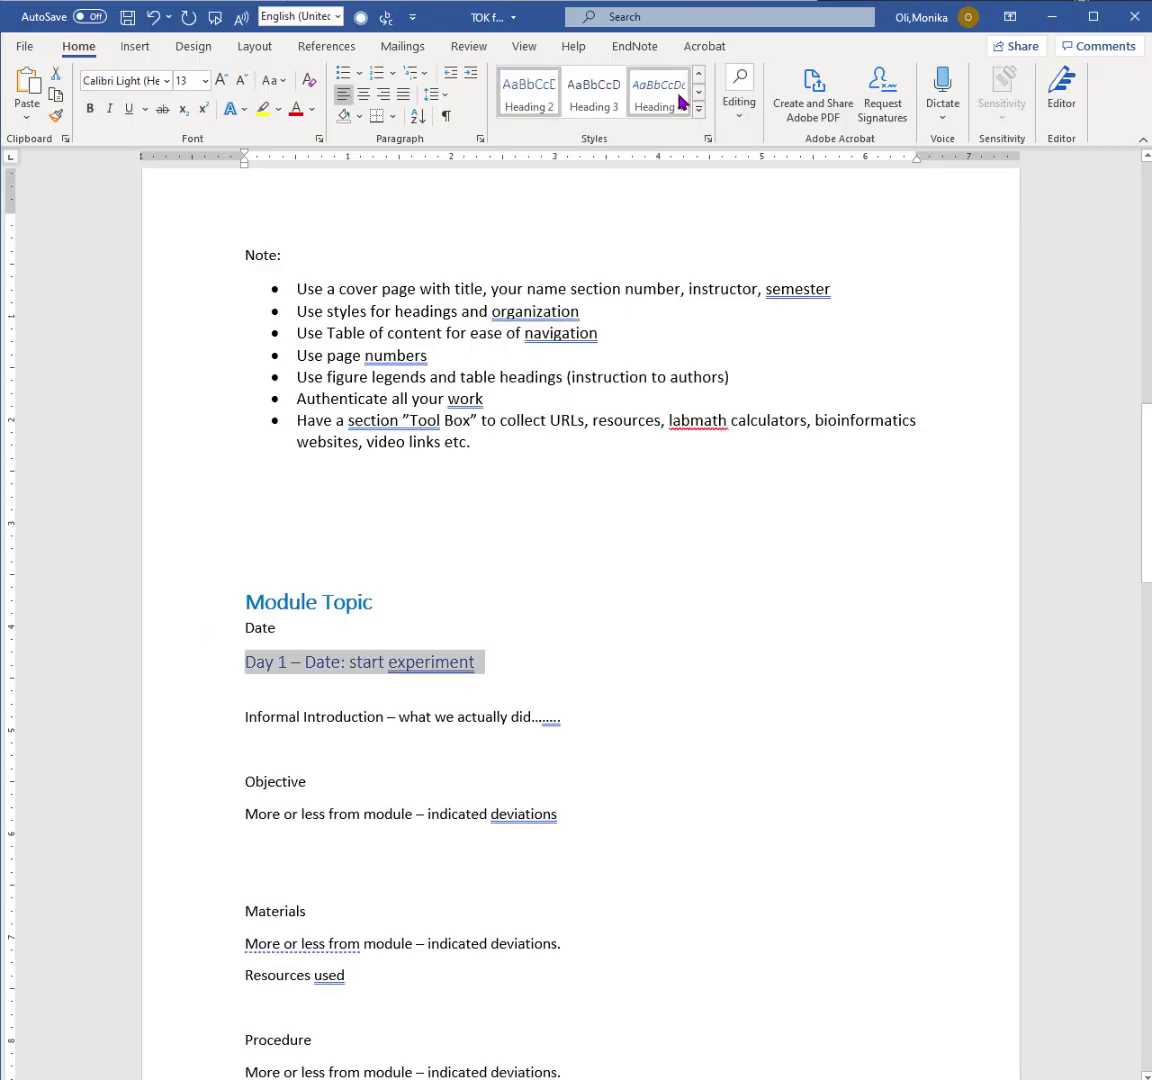
Step: Modify the Heading 2 style to bold with a dark orange (Accent 2) font colour
right_click(524, 93)
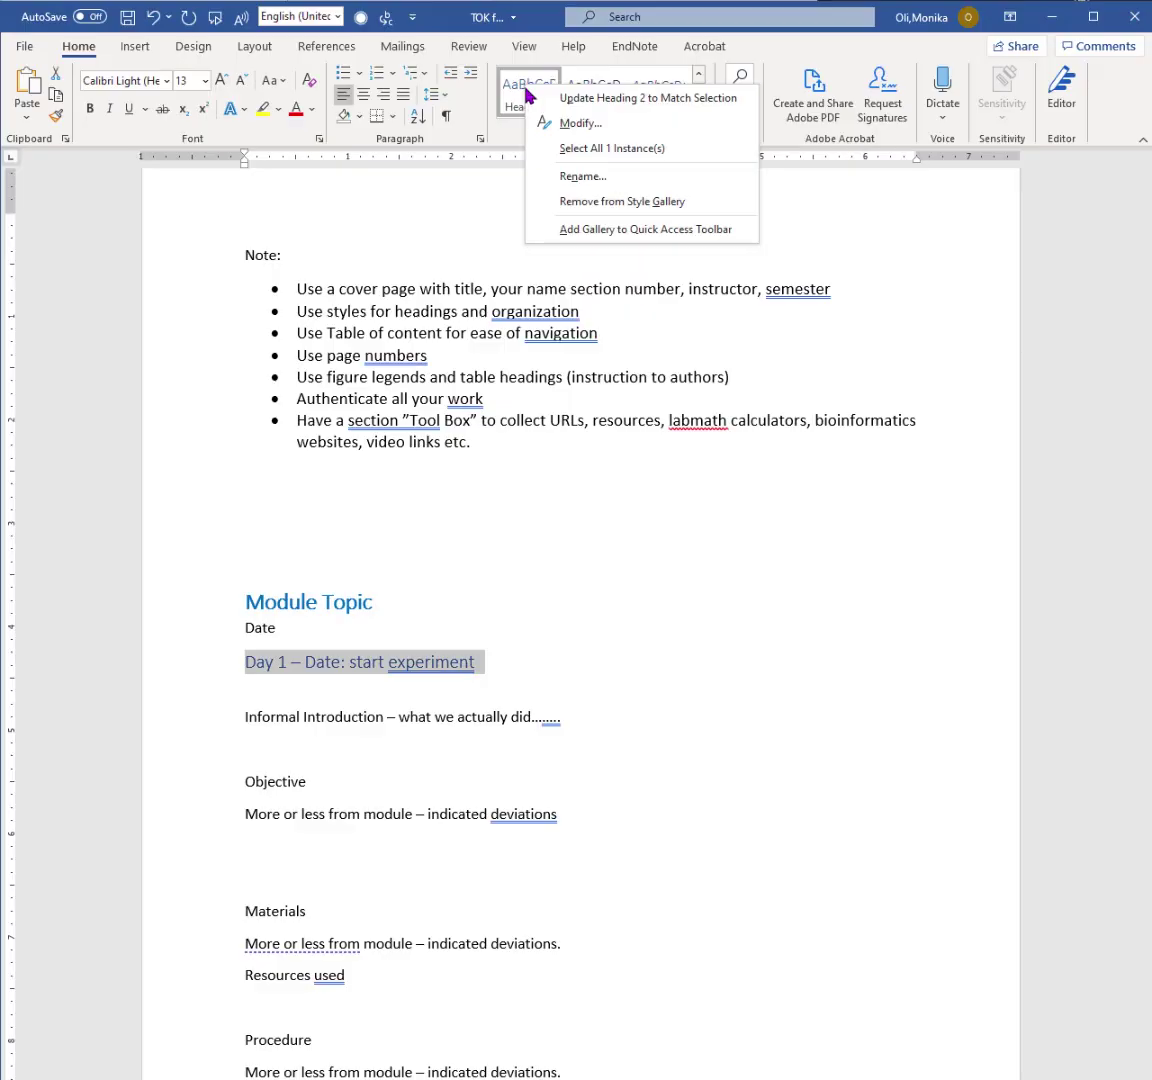
left_click(580, 123)
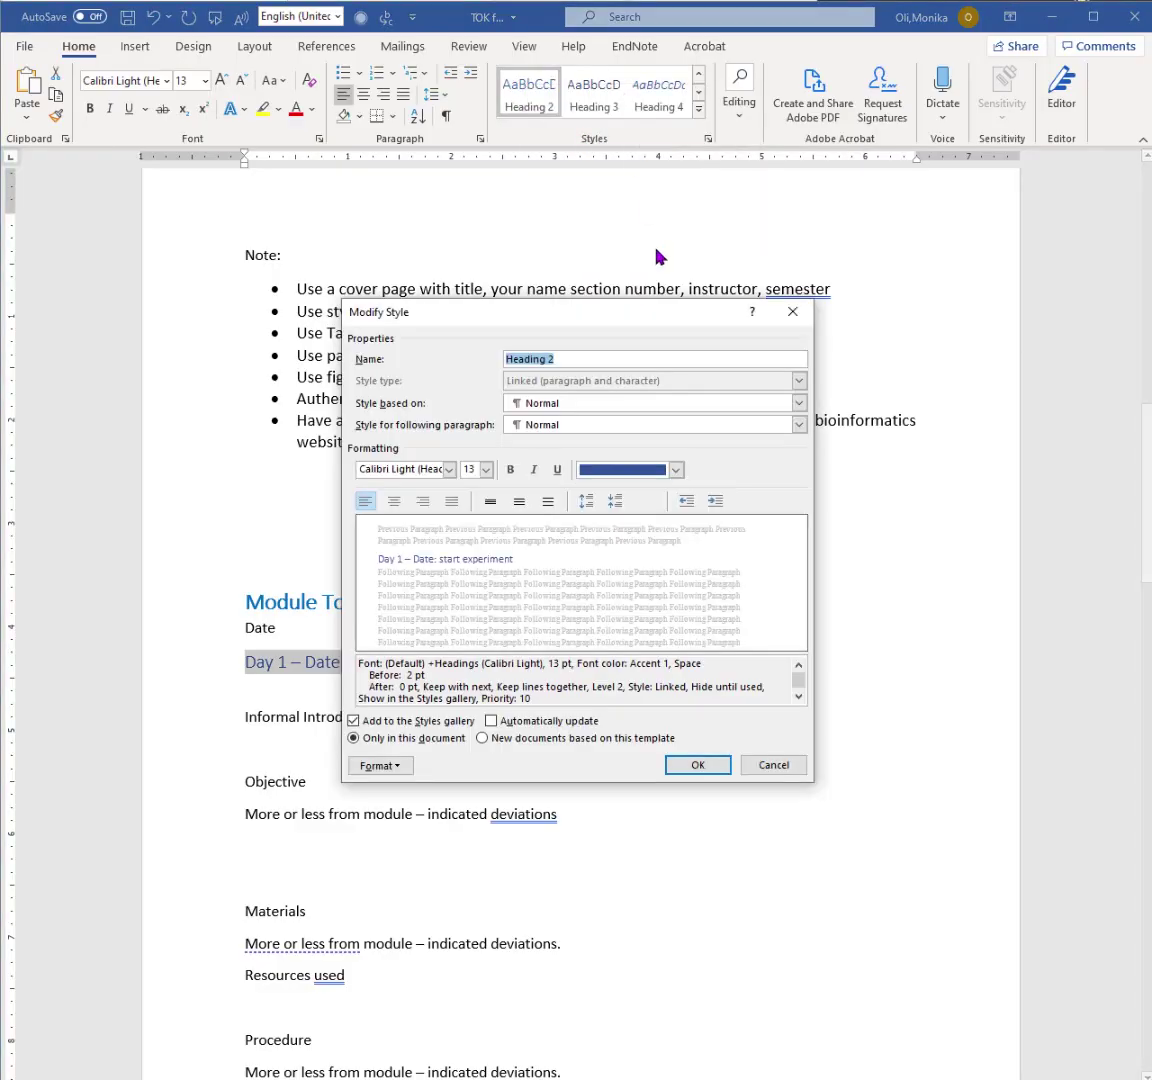
left_click(677, 471)
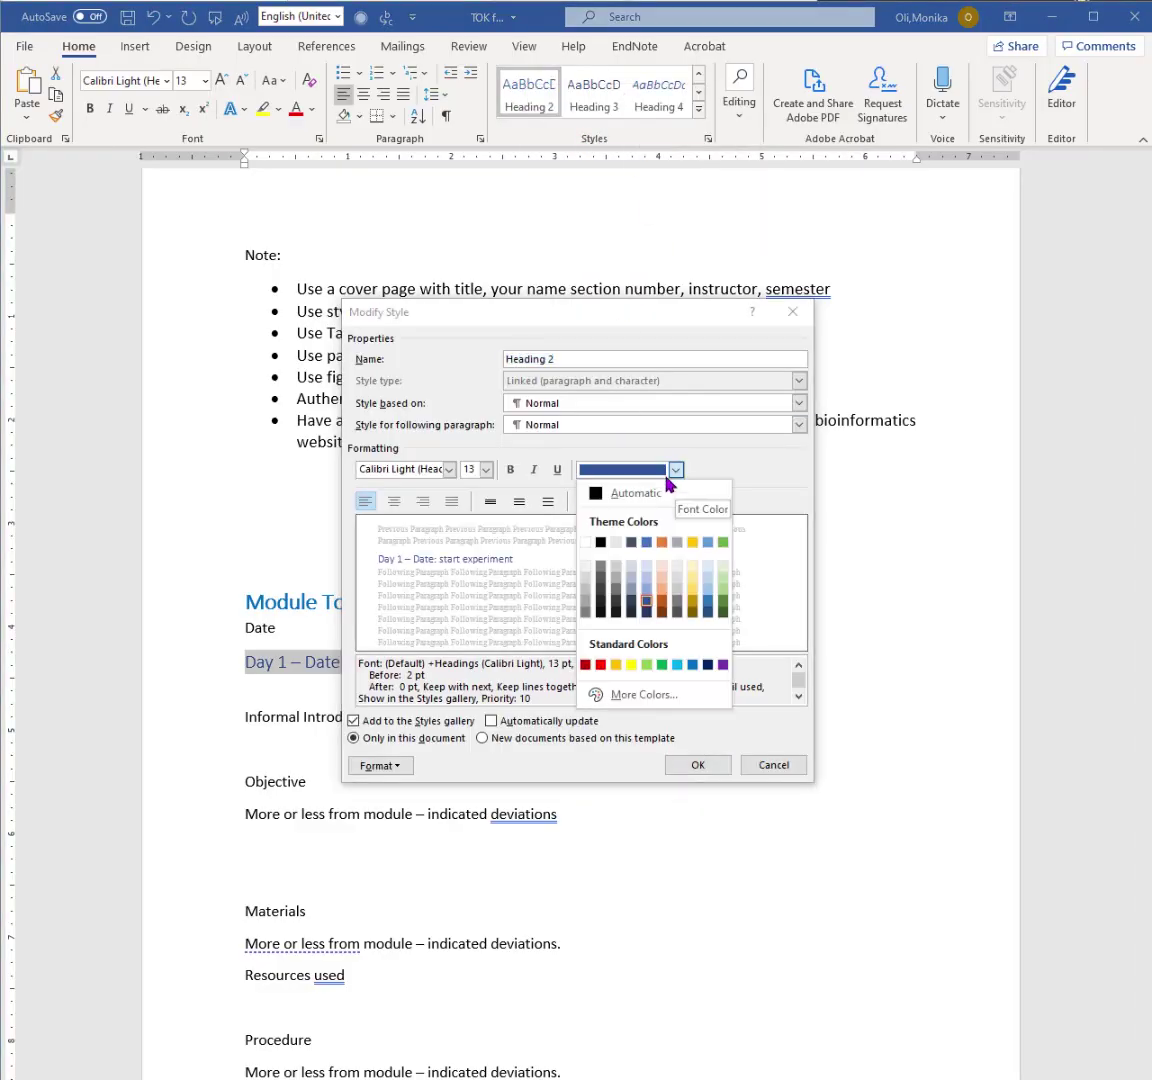
left_click(661, 601)
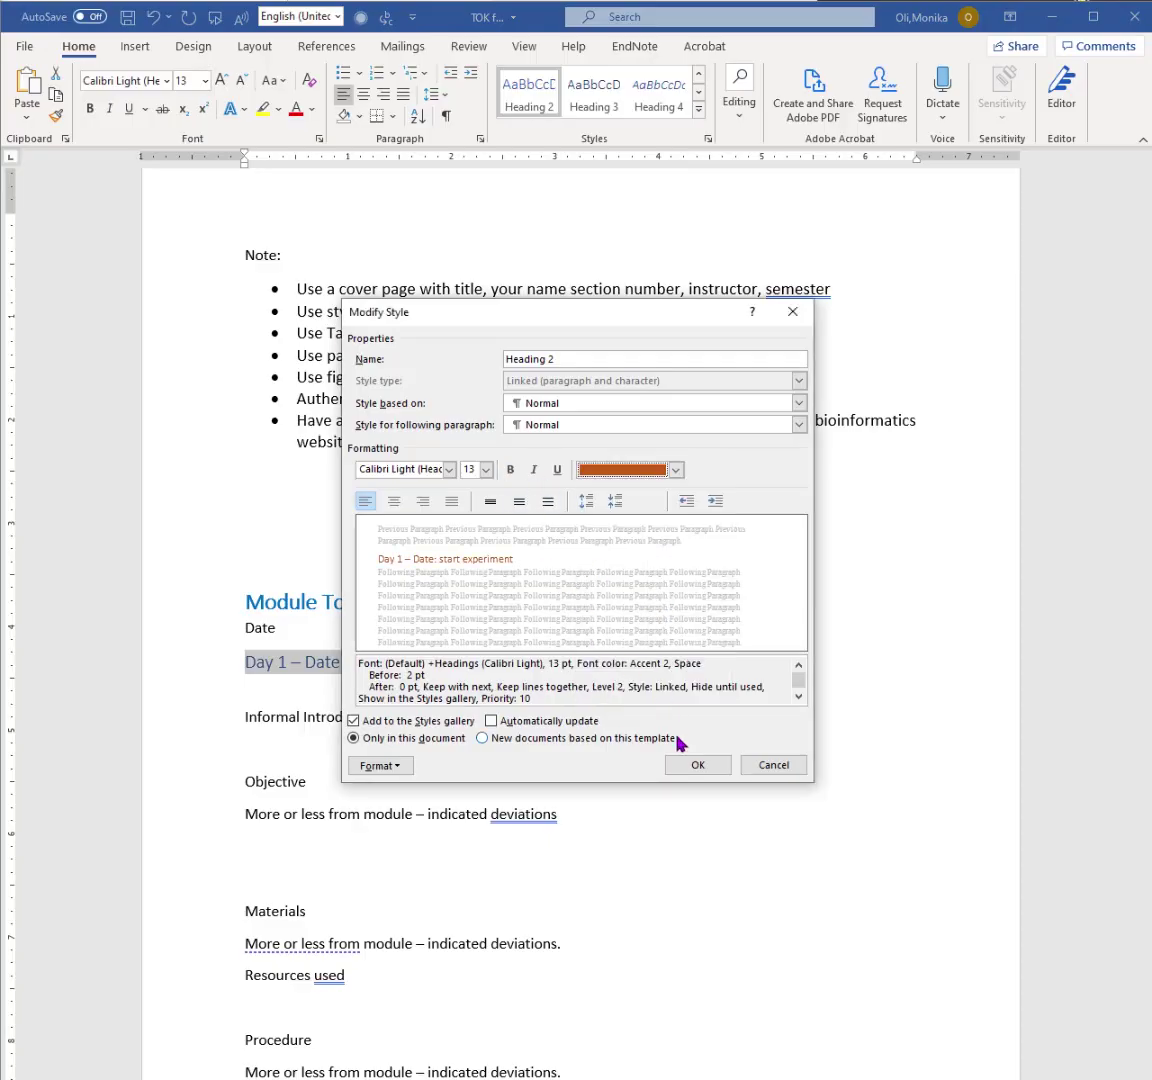
left_click(510, 469)
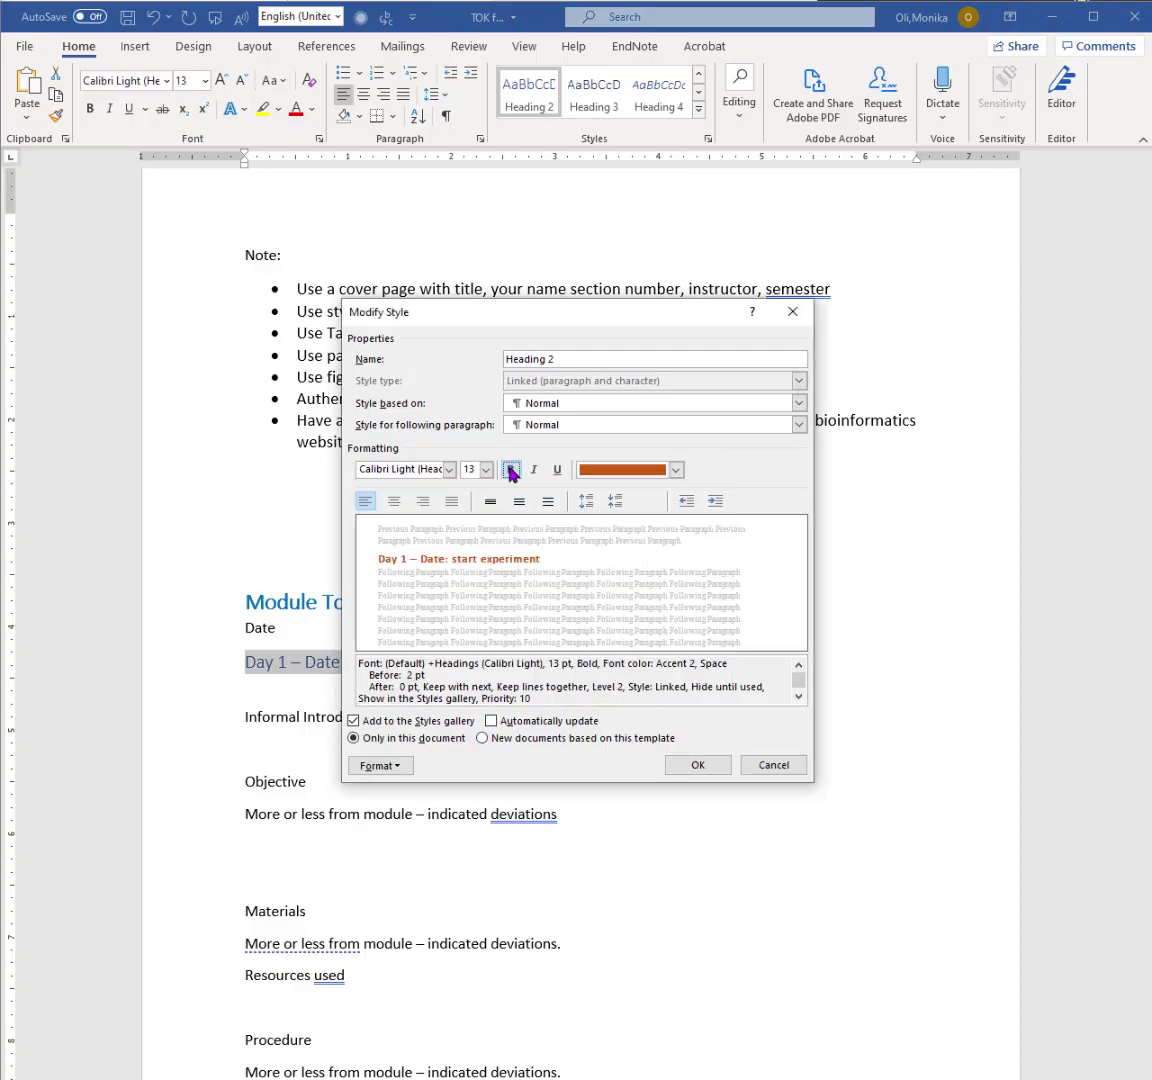
left_click(716, 771)
scroll(620, 778, "down", 3)
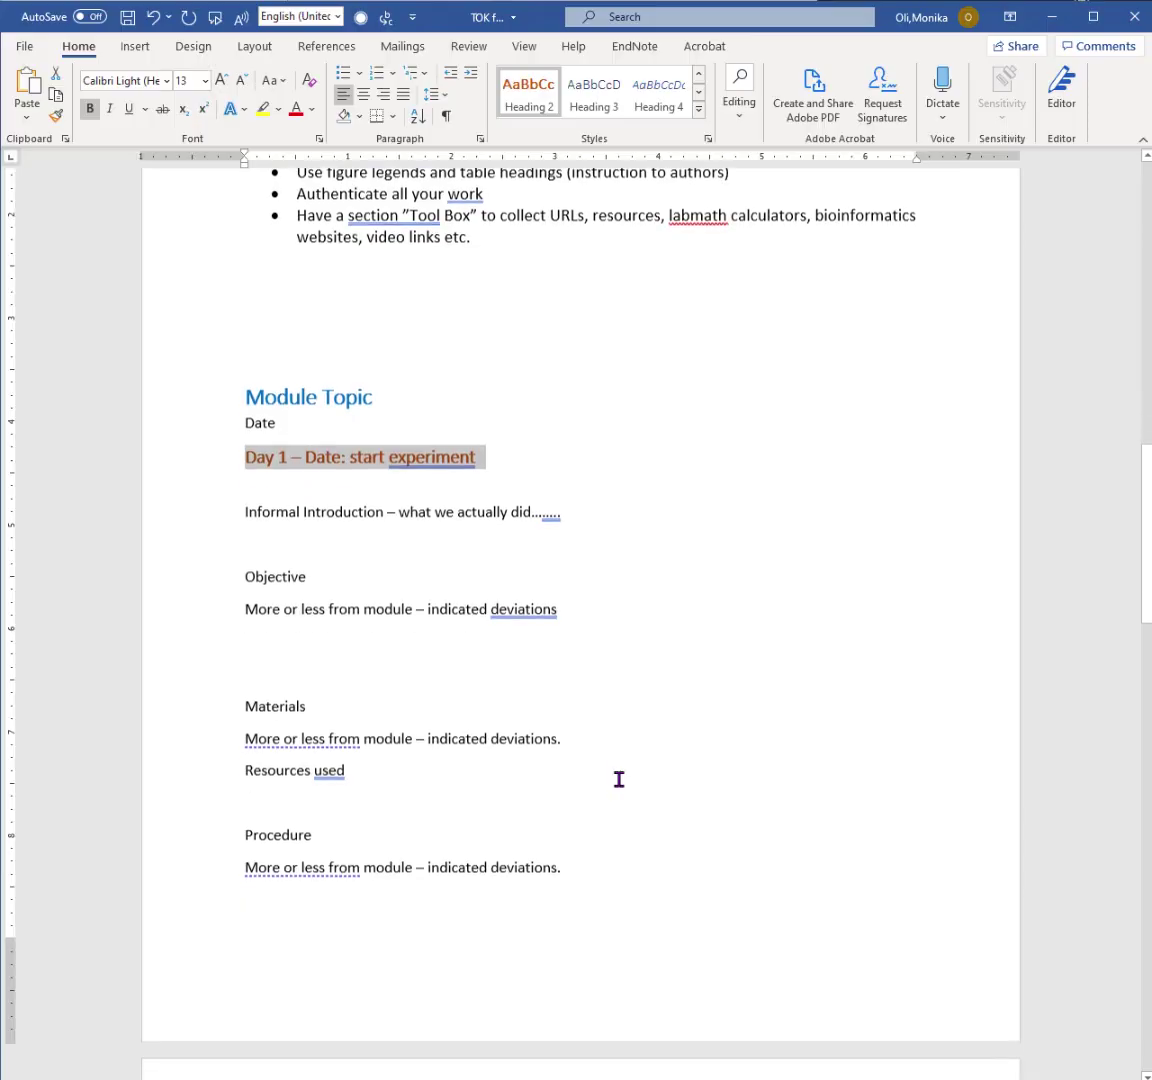
left_click(203, 582)
left_click(188, 511)
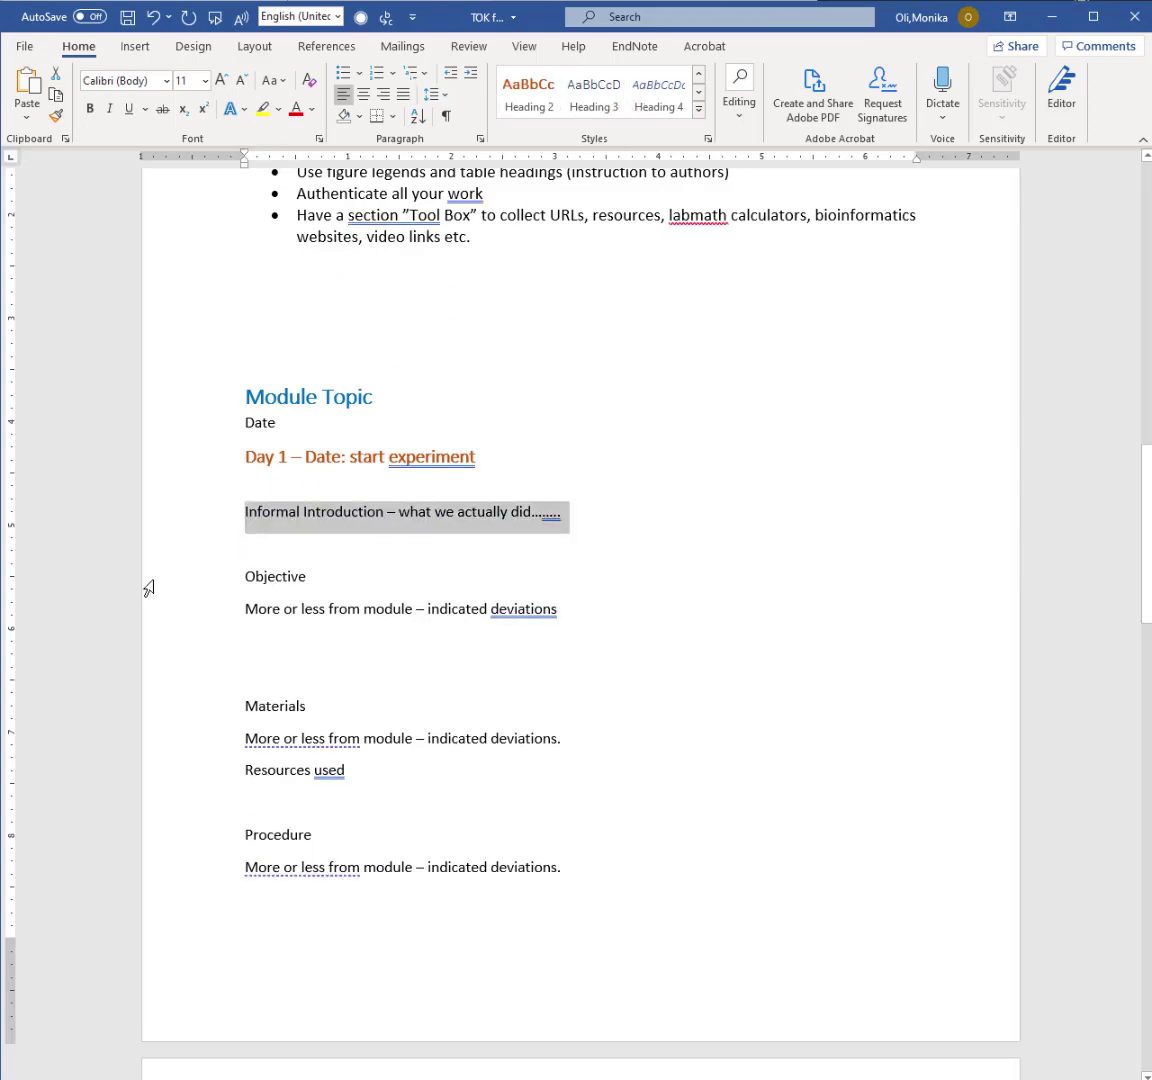
Step: Apply Heading 3 to the Objective, Materials and Procedure lines
left_click(185, 589)
left_click(601, 107)
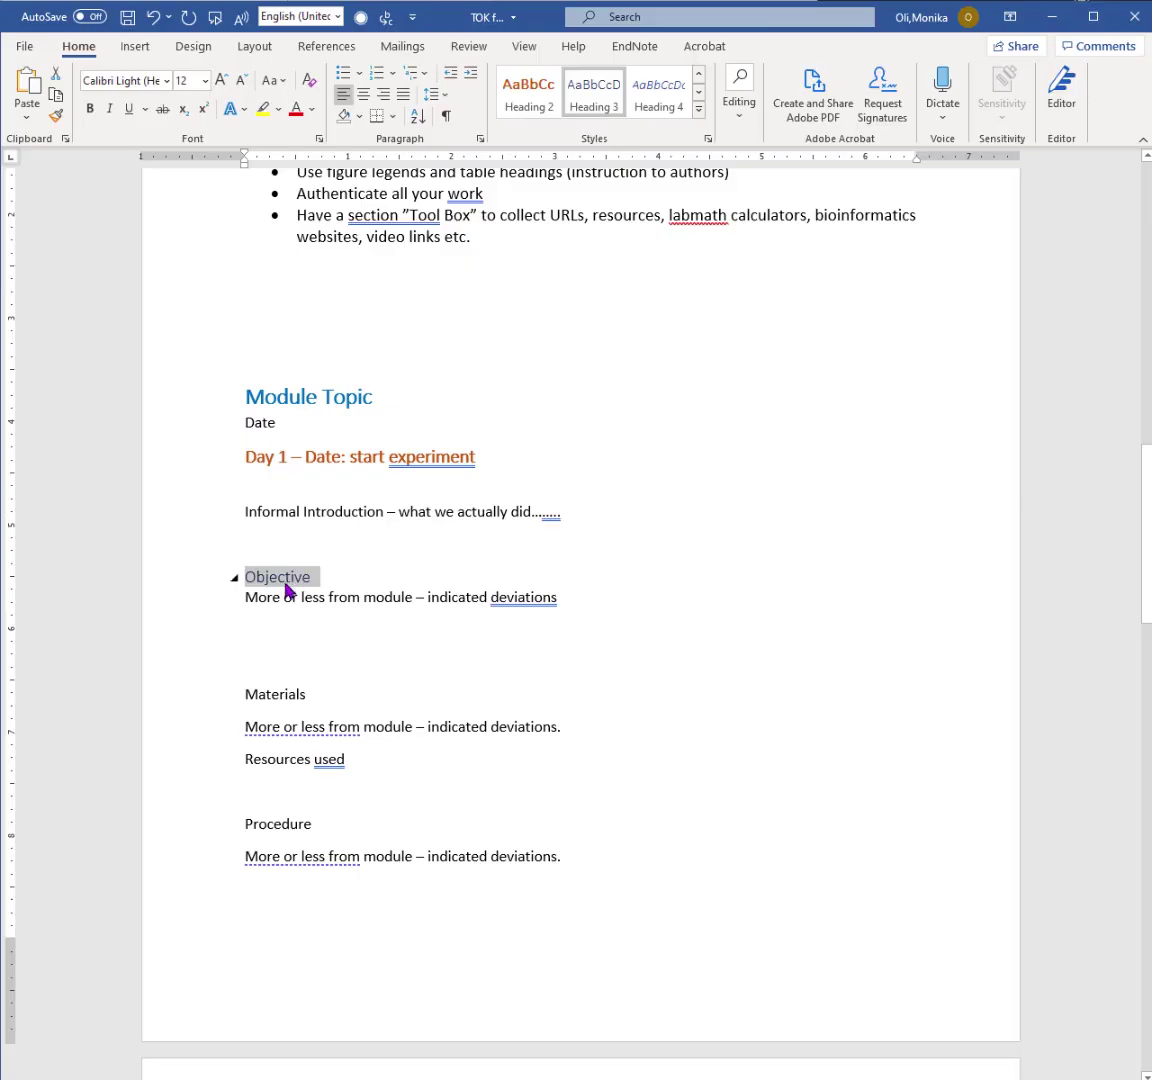
left_click(206, 702)
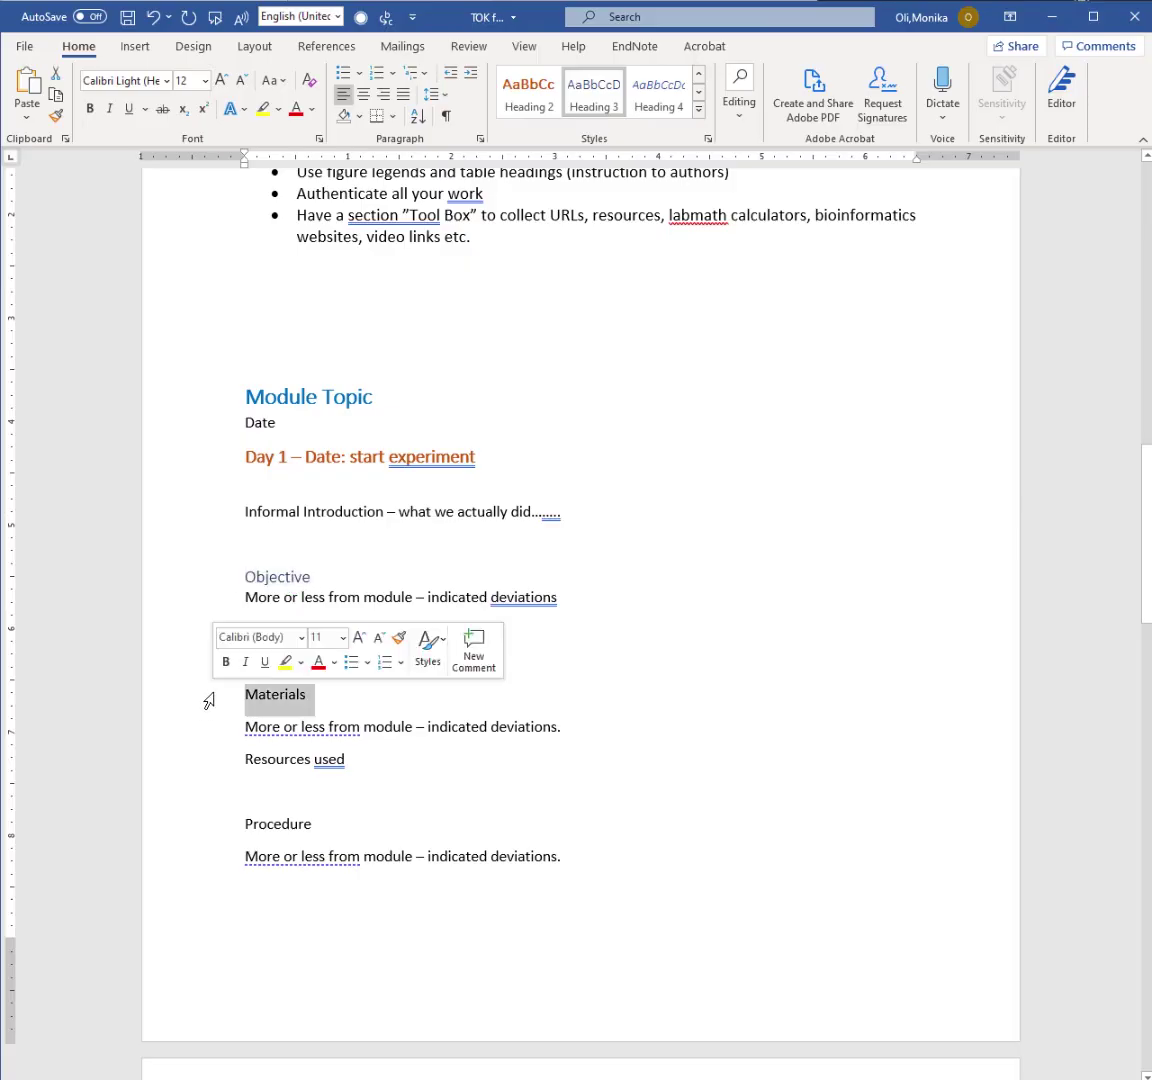
left_click(594, 107)
left_click(220, 820)
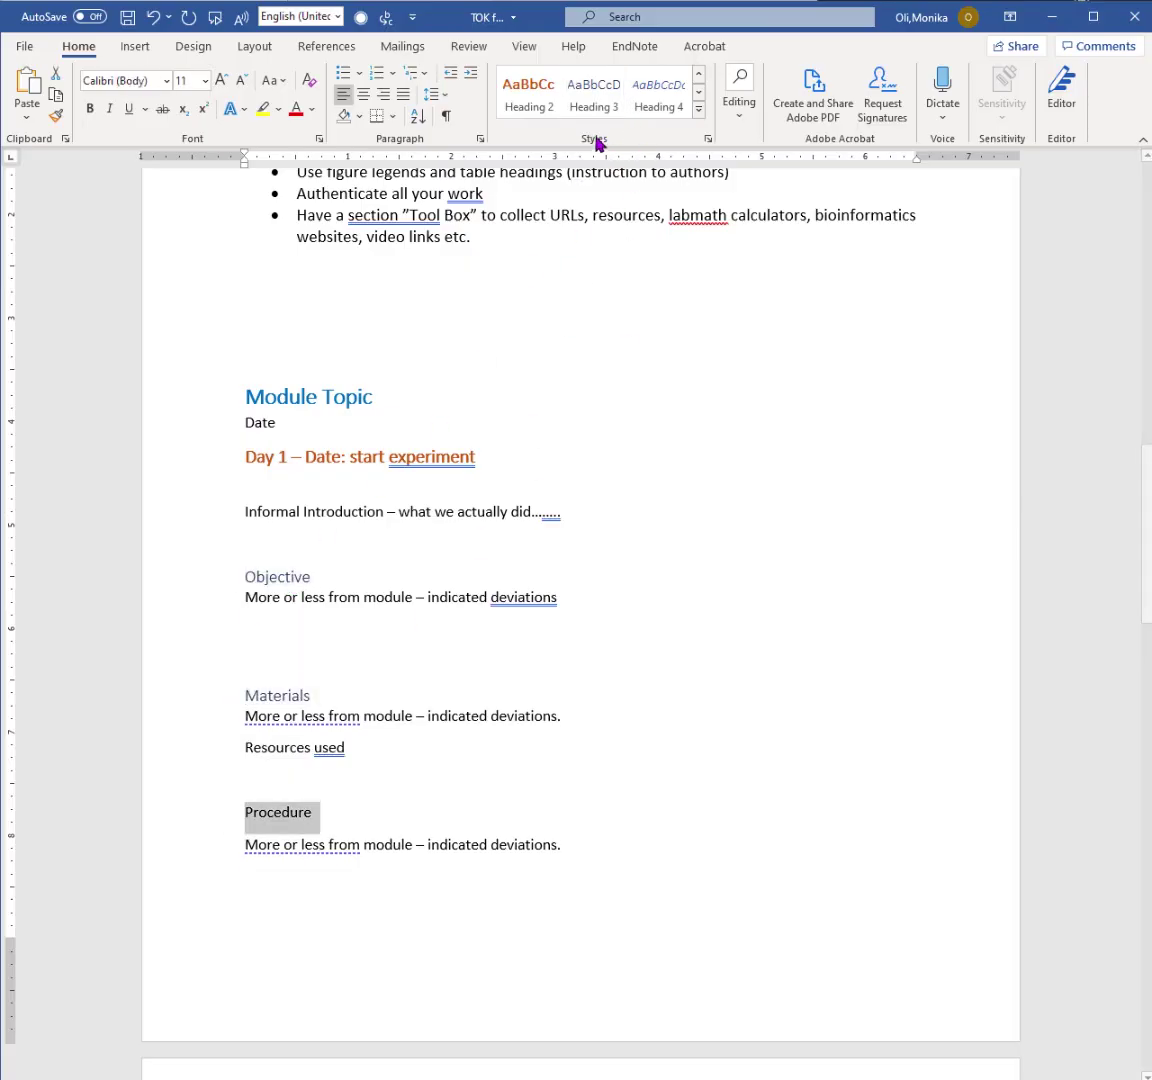
left_click(594, 100)
Step: Turn the two lines under Materials into a bulleted list
scroll(458, 704, "down", 3)
scroll(470, 695, "down", 9)
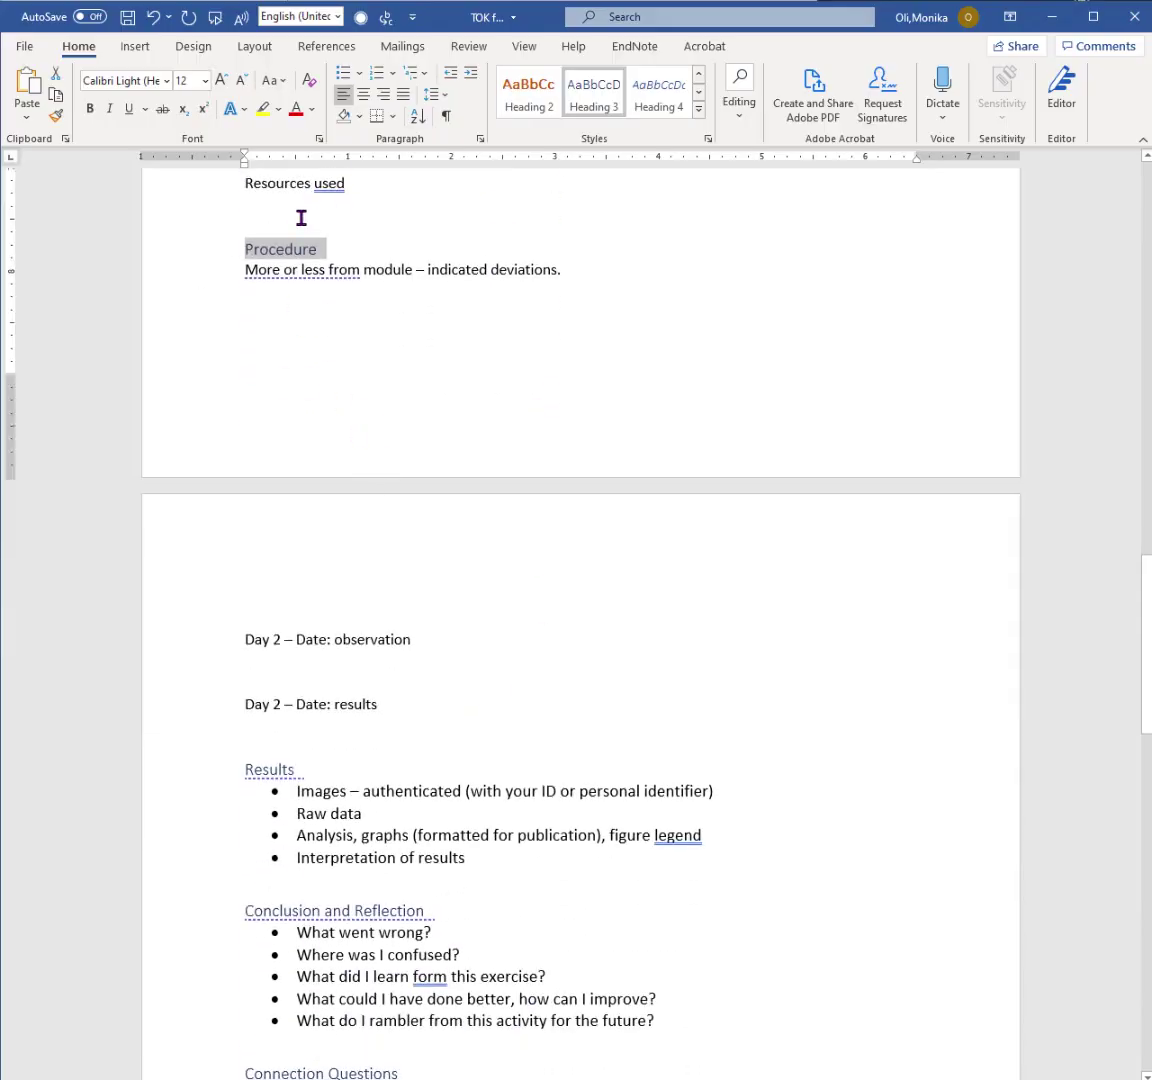
scroll(301, 216, "up", 2)
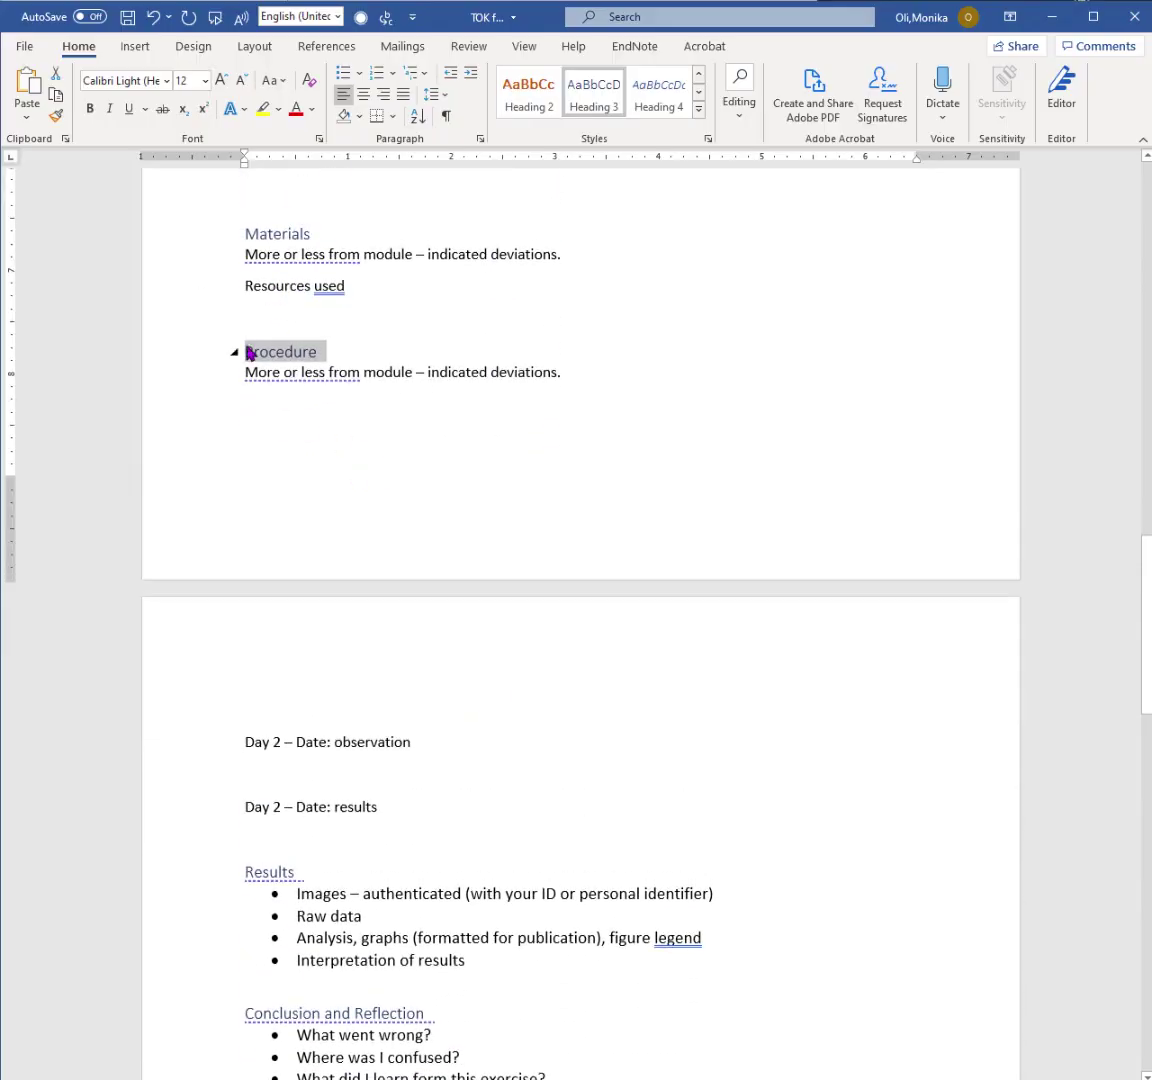
left_click_drag(193, 257, 195, 290)
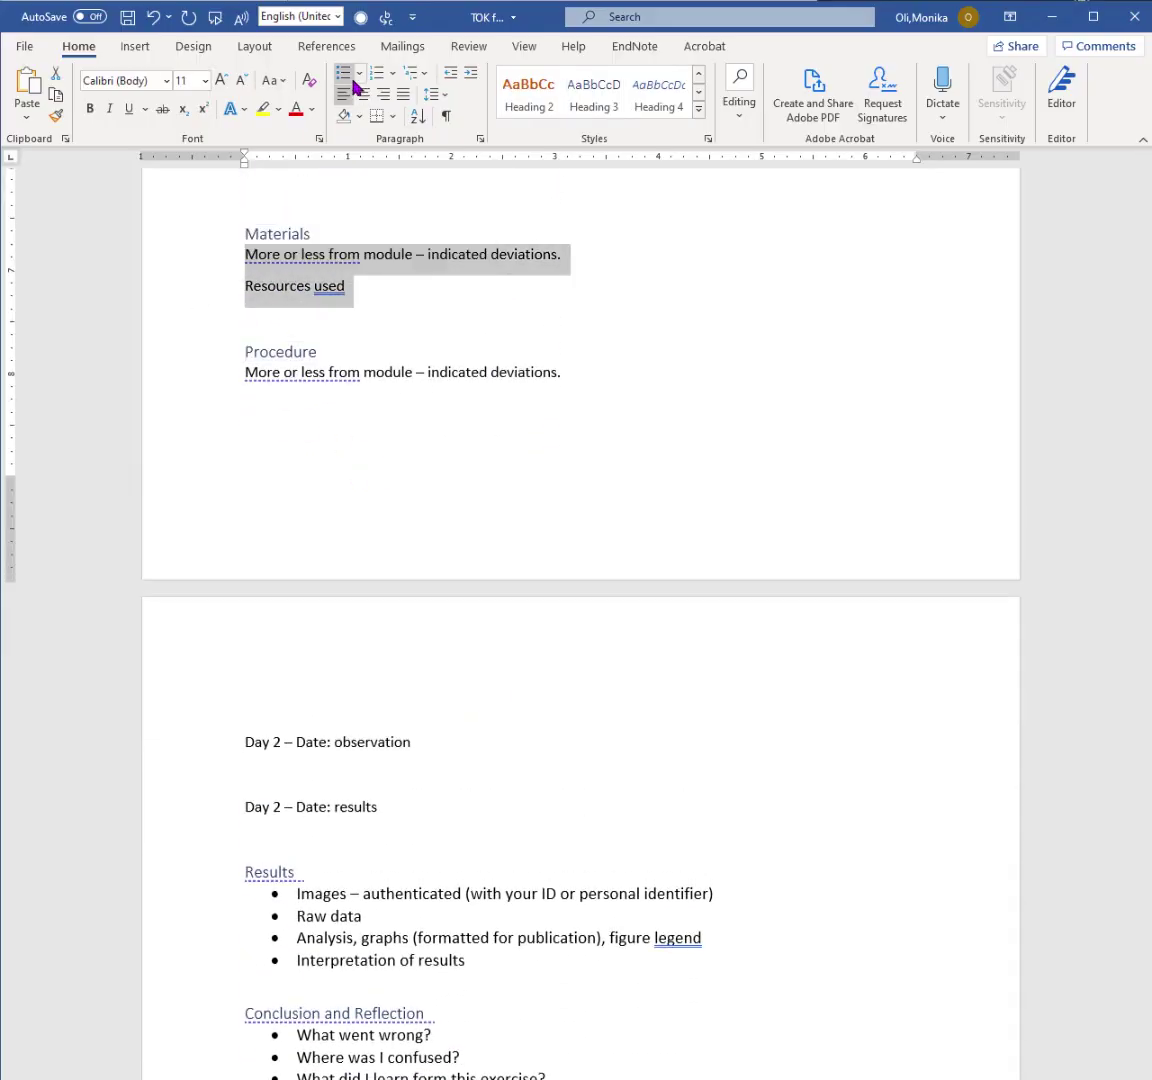
left_click(350, 78)
scroll(515, 560, "down", 3)
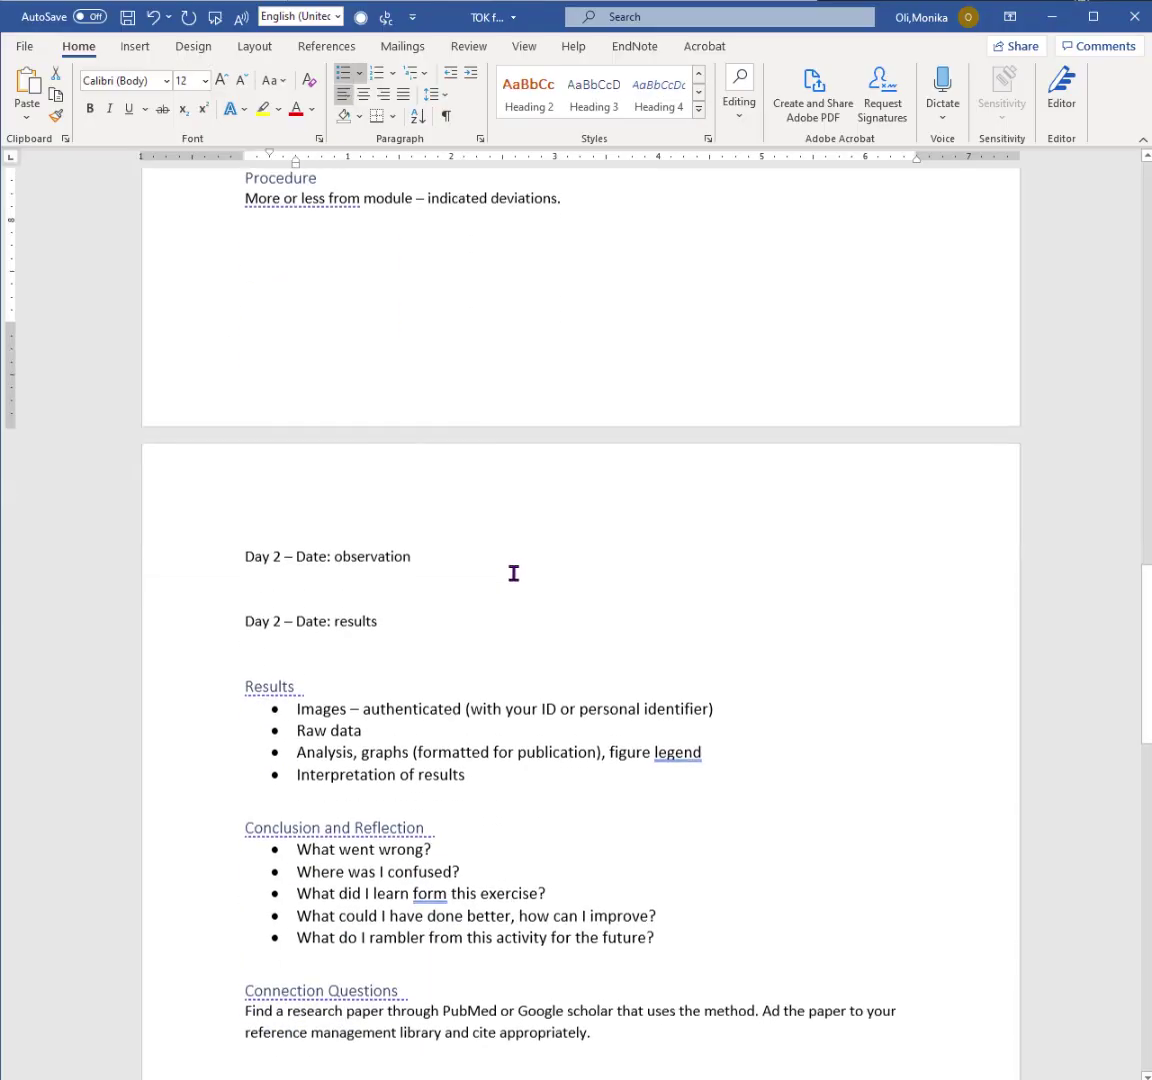
left_click(232, 559)
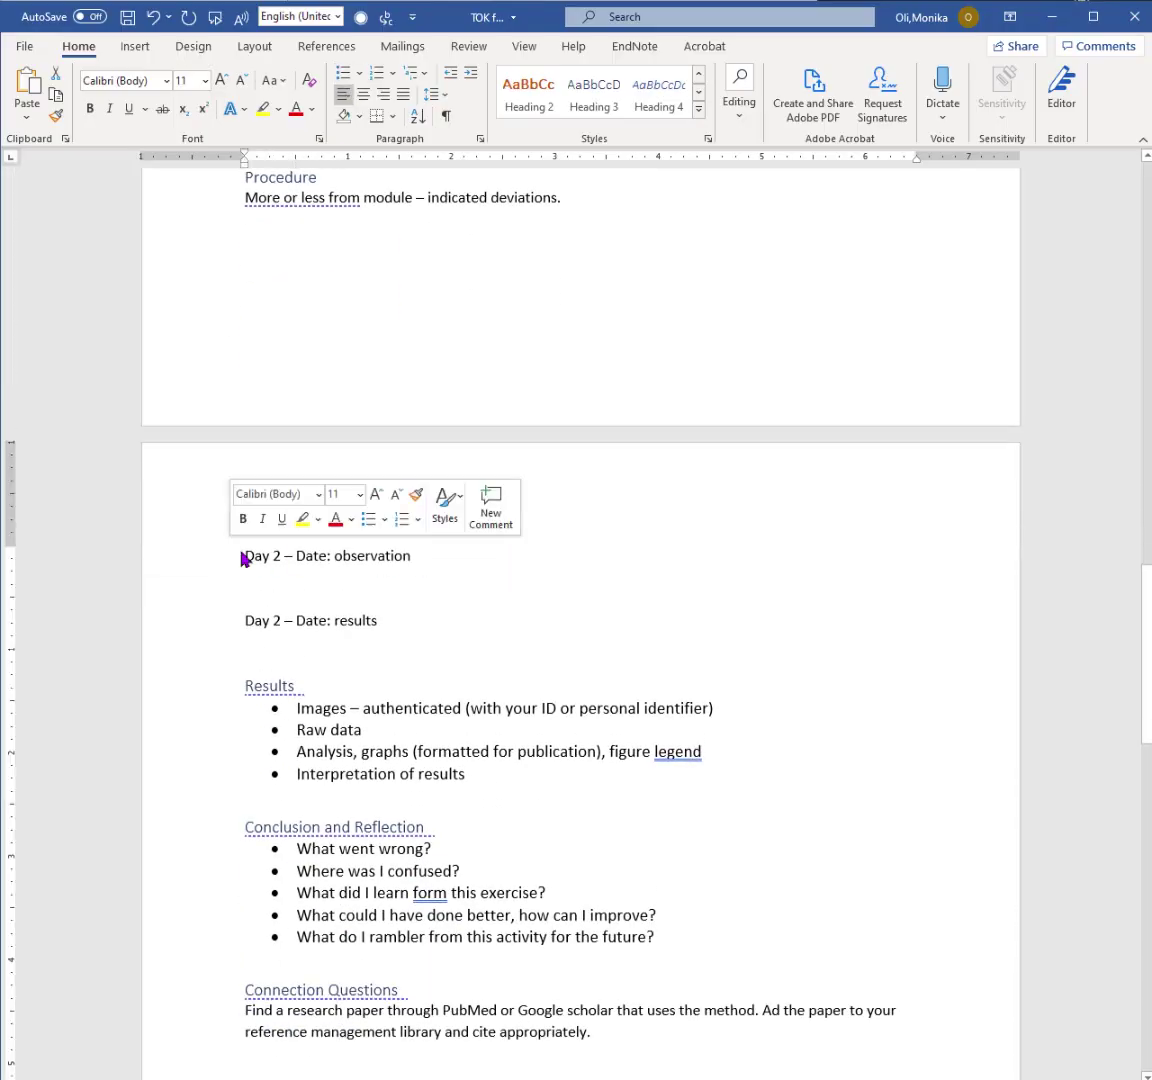
Step: Apply Heading 2 to the Day 2 observation and Day 2 results lines
left_click(533, 108)
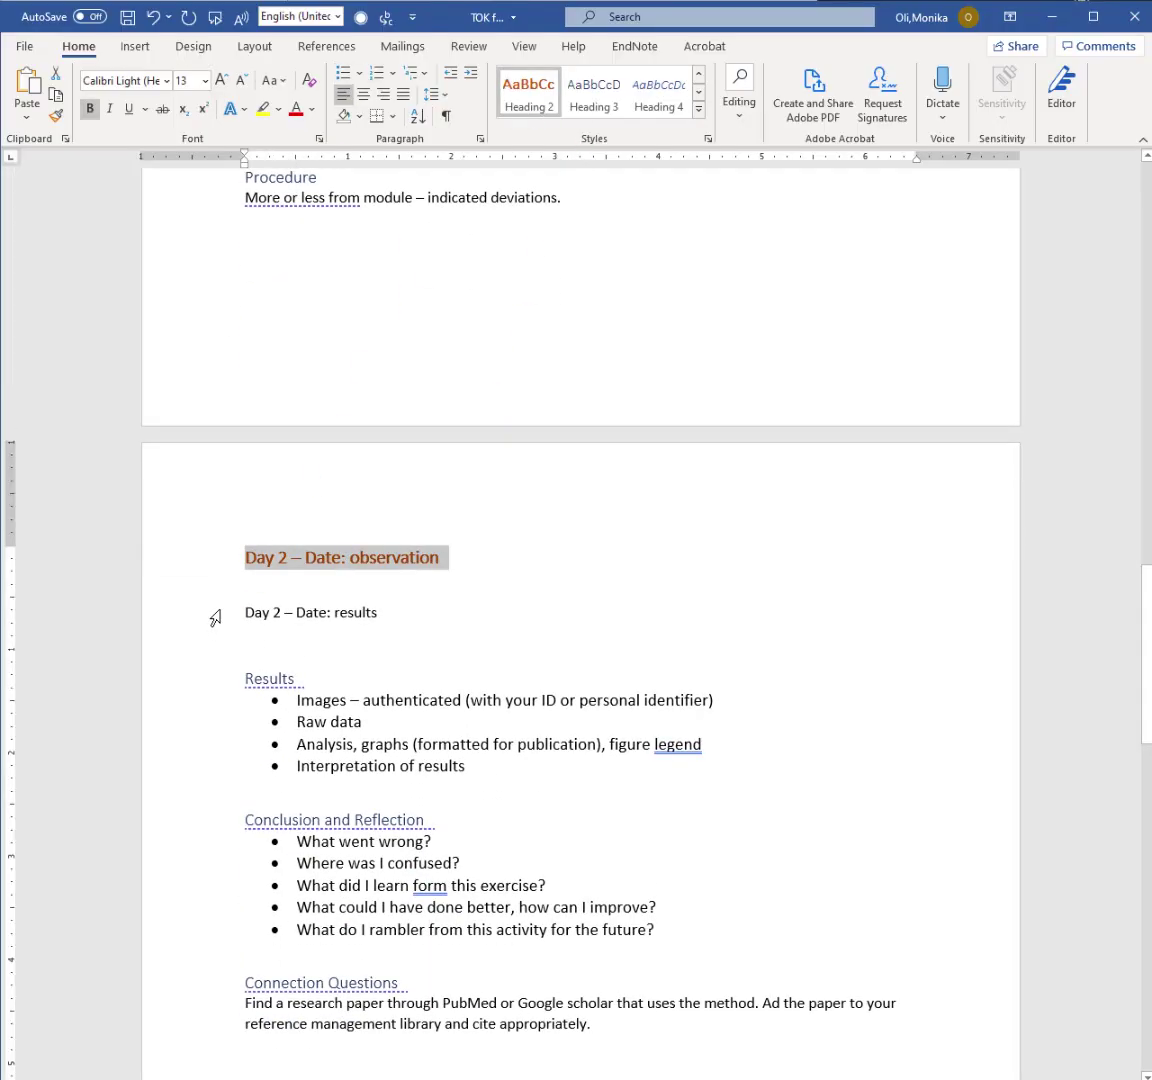
left_click(215, 618)
left_click(524, 100)
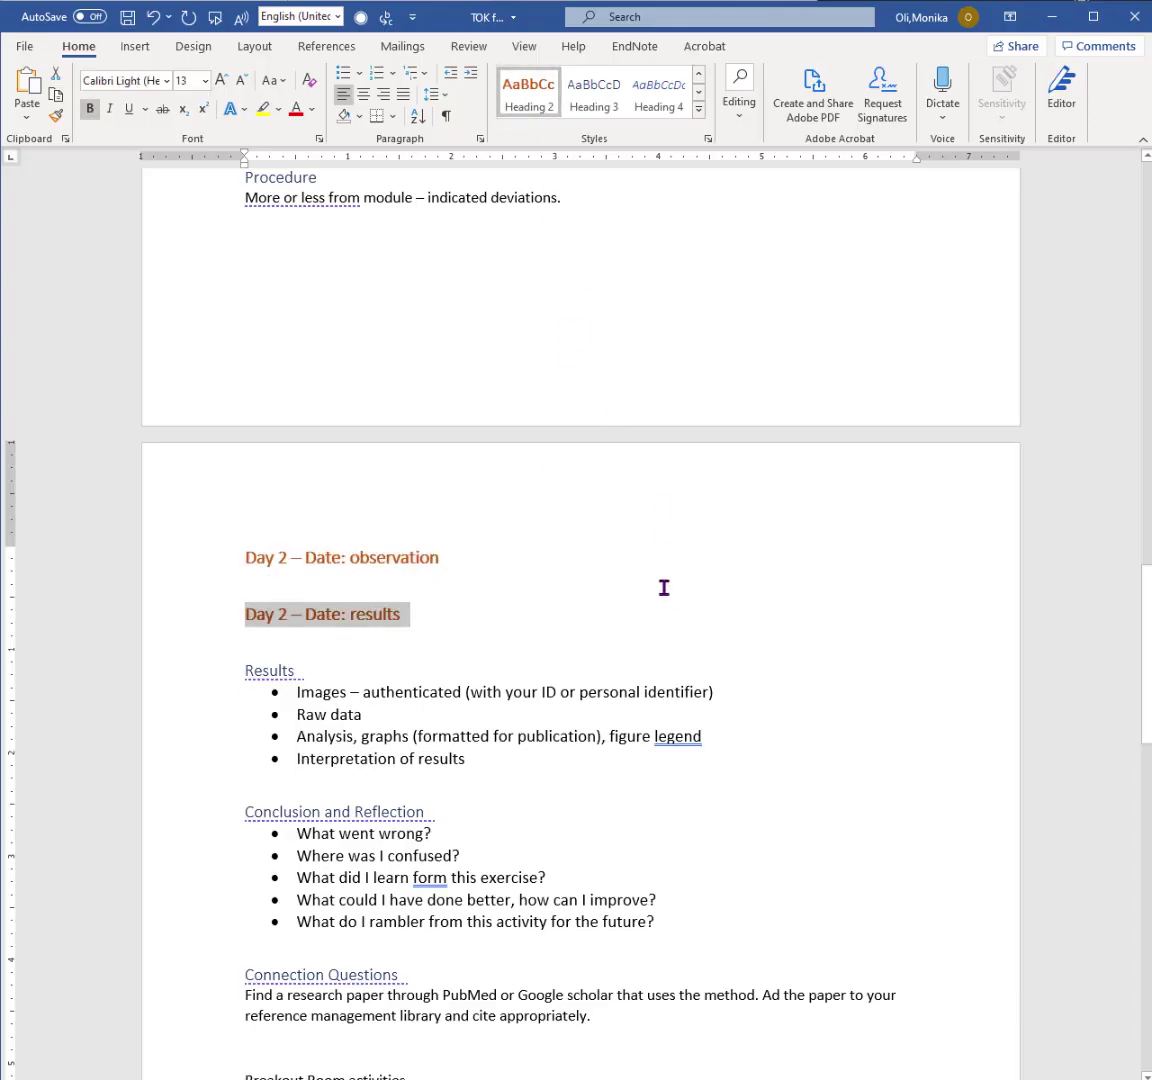
Step: Apply Heading 3 to the Results and Connection Questions lines
scroll(664, 587, "down", 2)
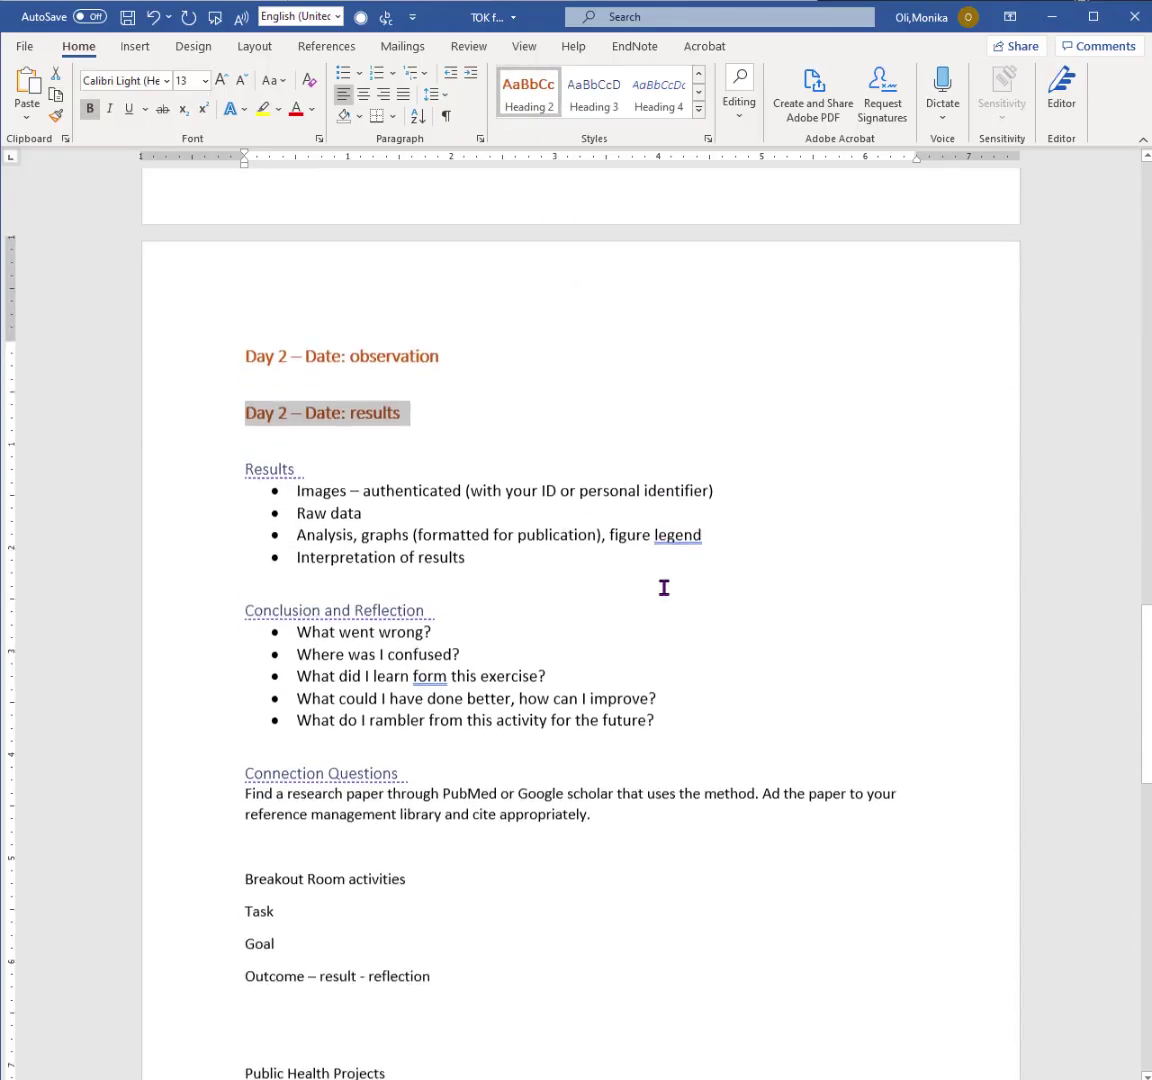
left_click(207, 470)
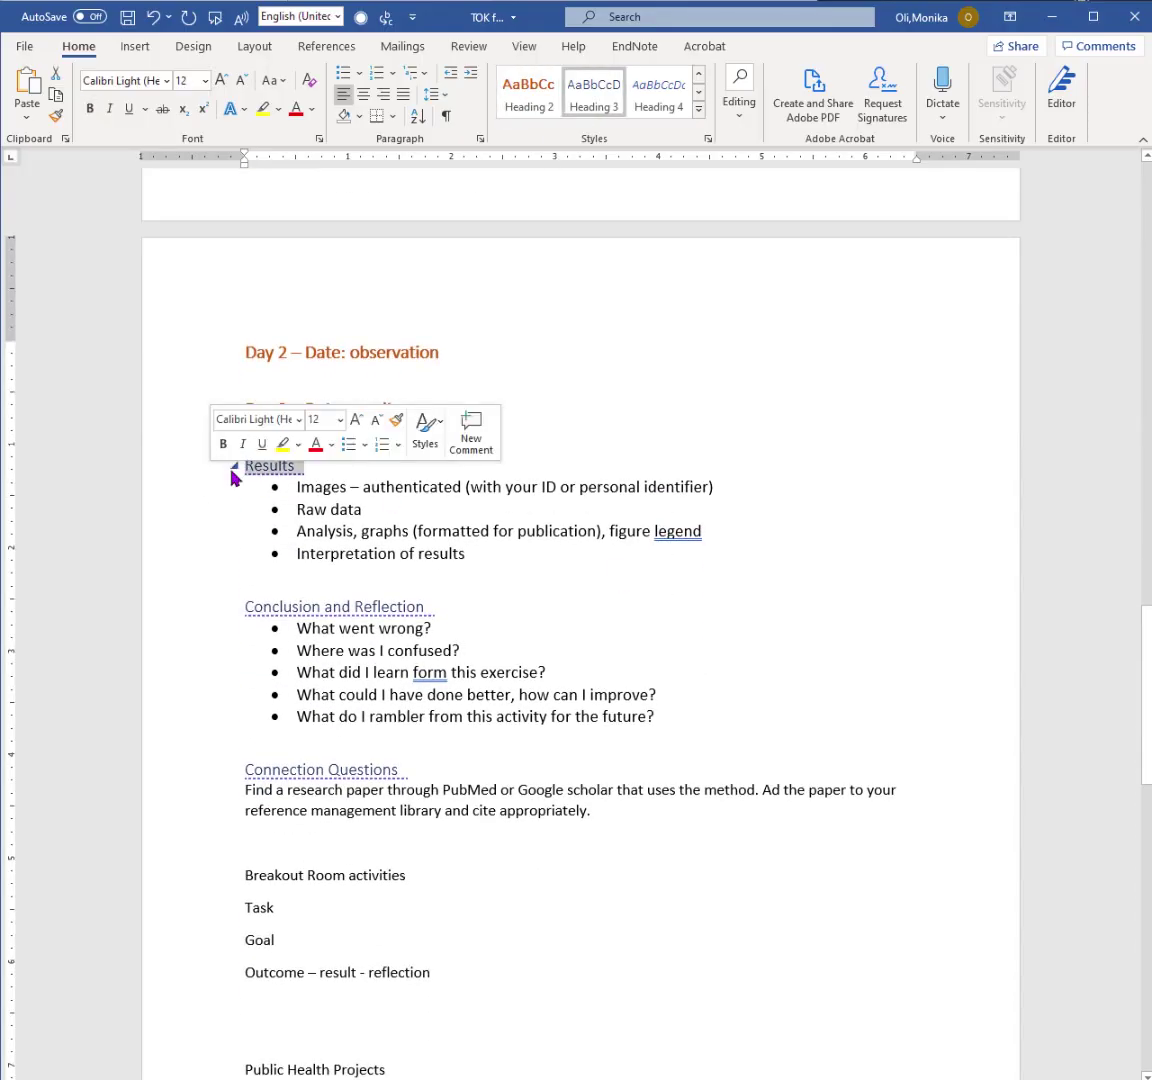
left_click(594, 96)
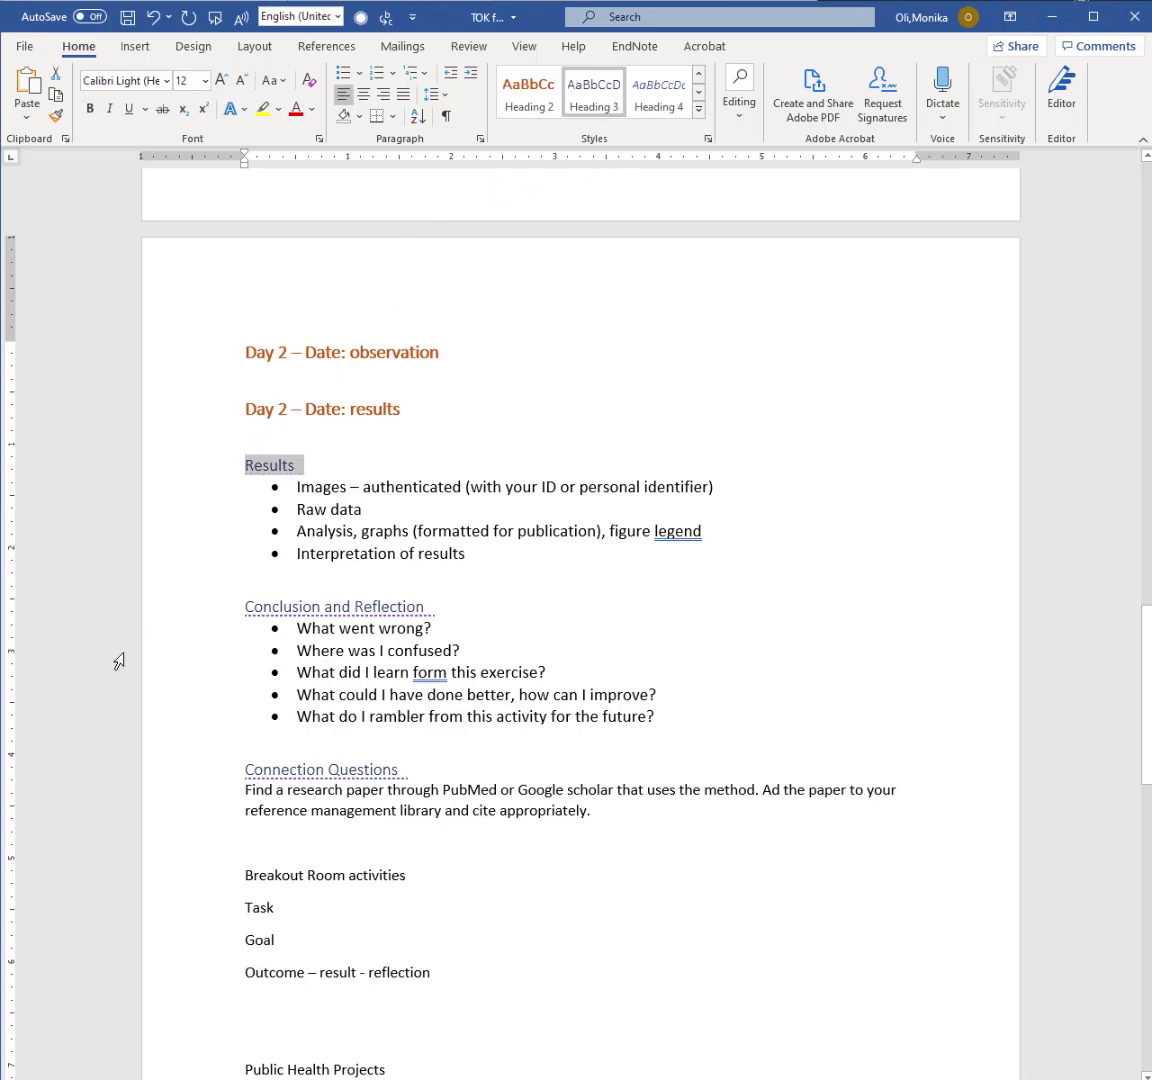
left_click(200, 610)
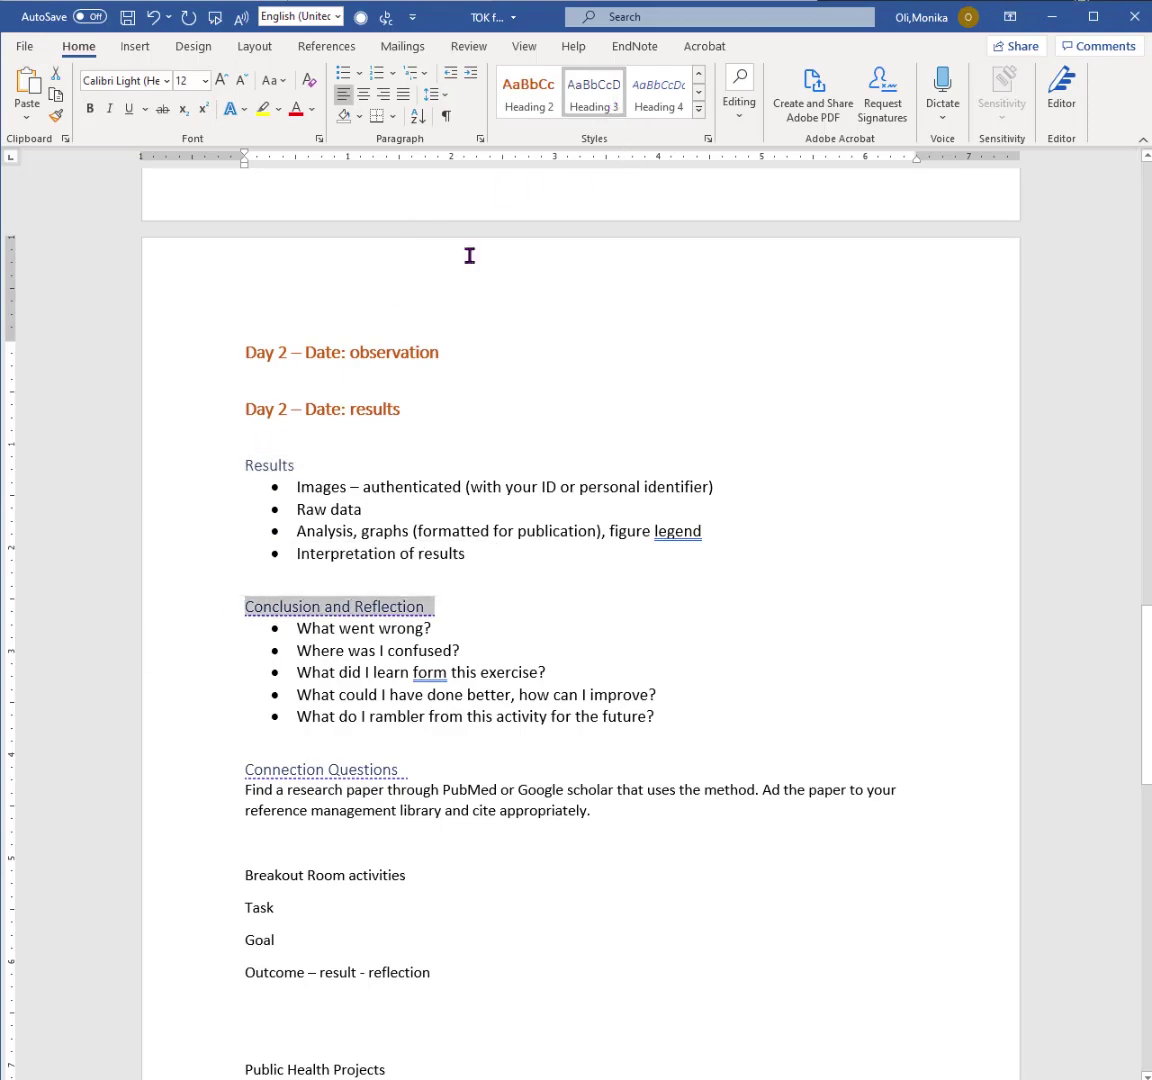
left_click(203, 779)
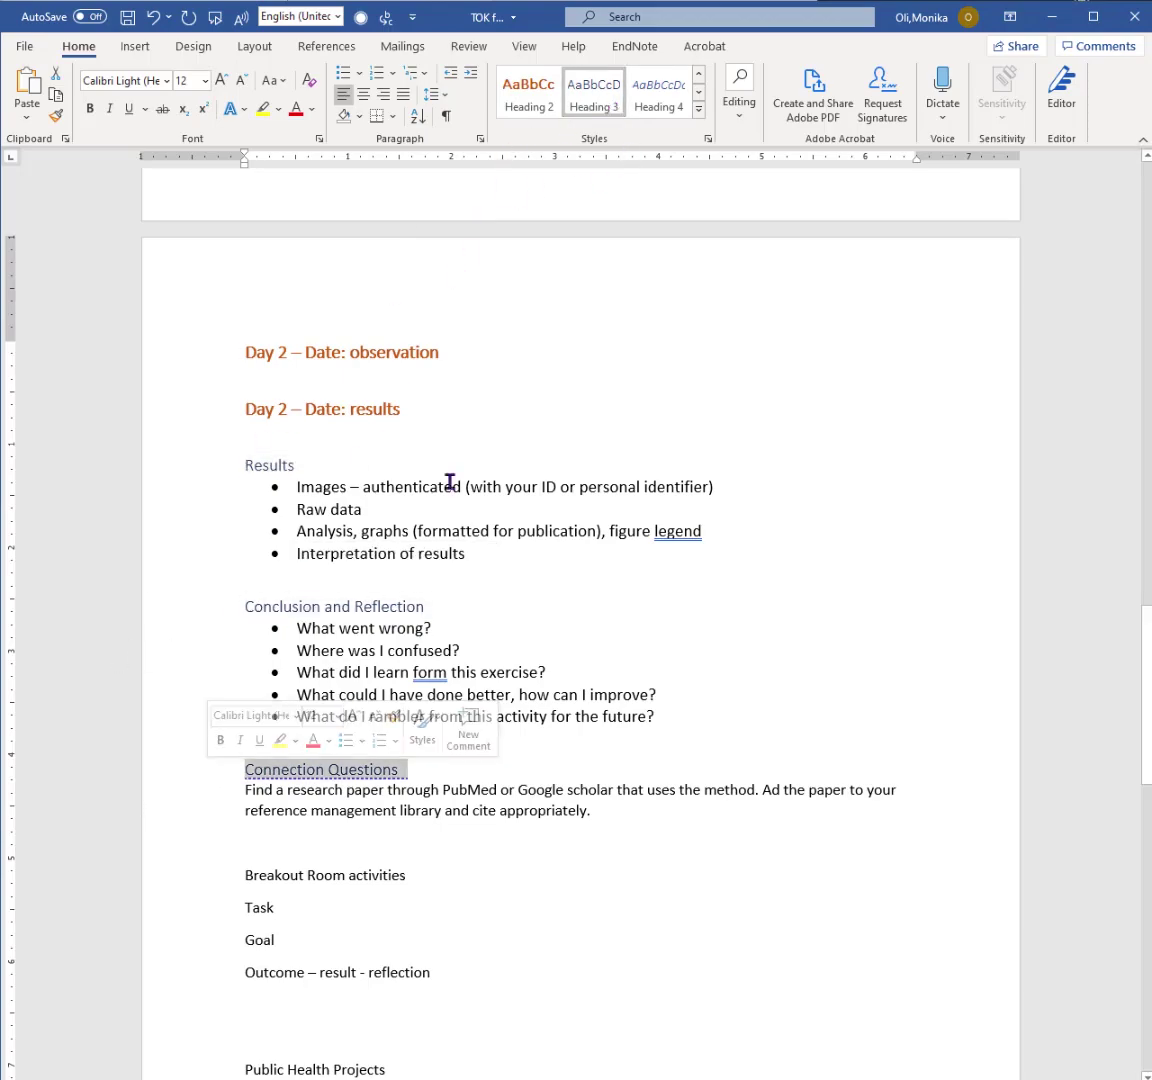
left_click(596, 100)
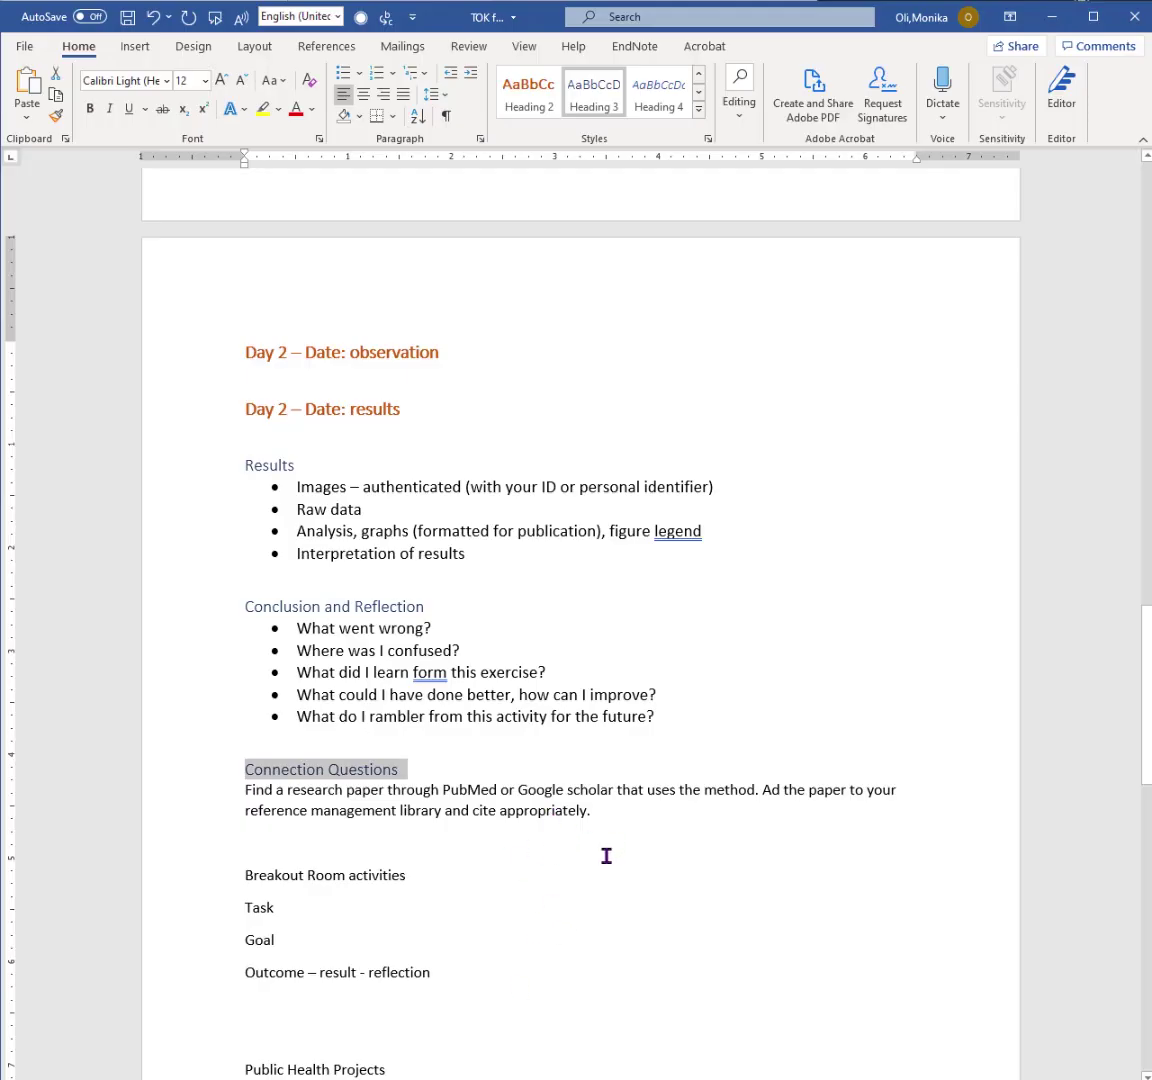
scroll(606, 856, "down", 5)
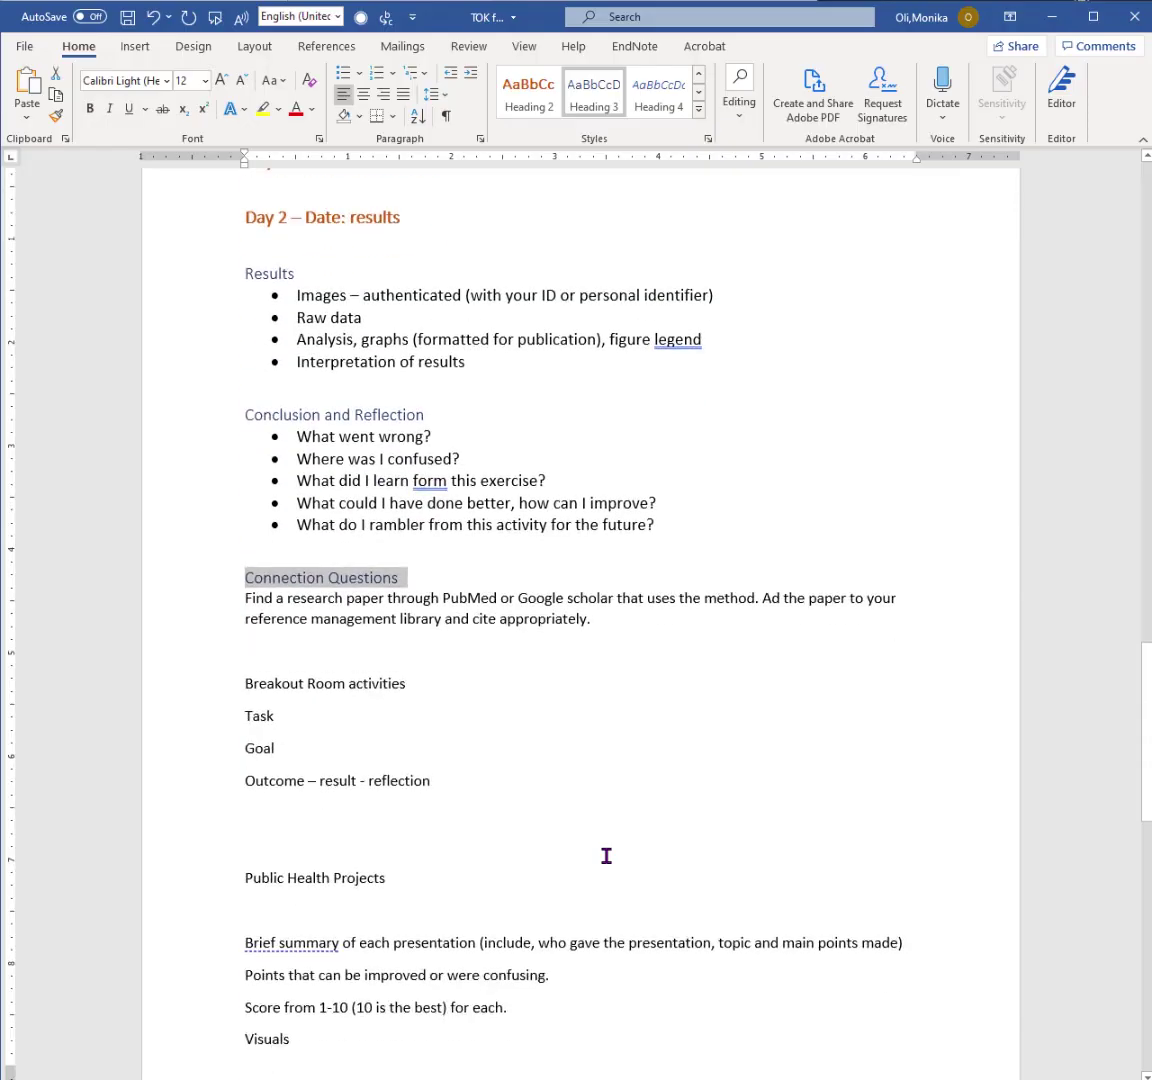
Step: Make Breakout Room activities a Heading 1 and the Task, Goal and Outcome lines Heading 2
left_click(193, 576)
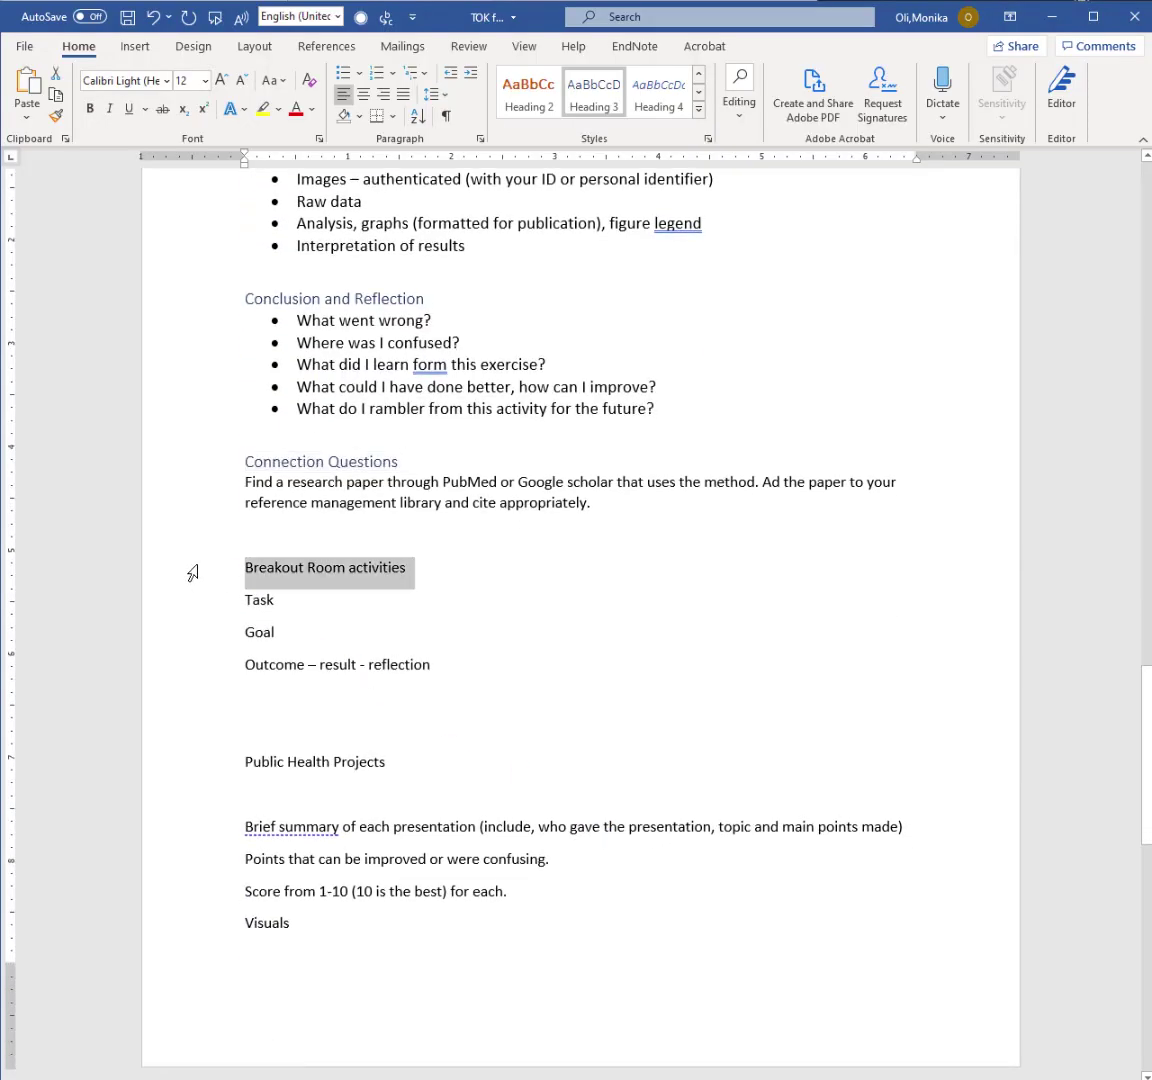
left_click(698, 108)
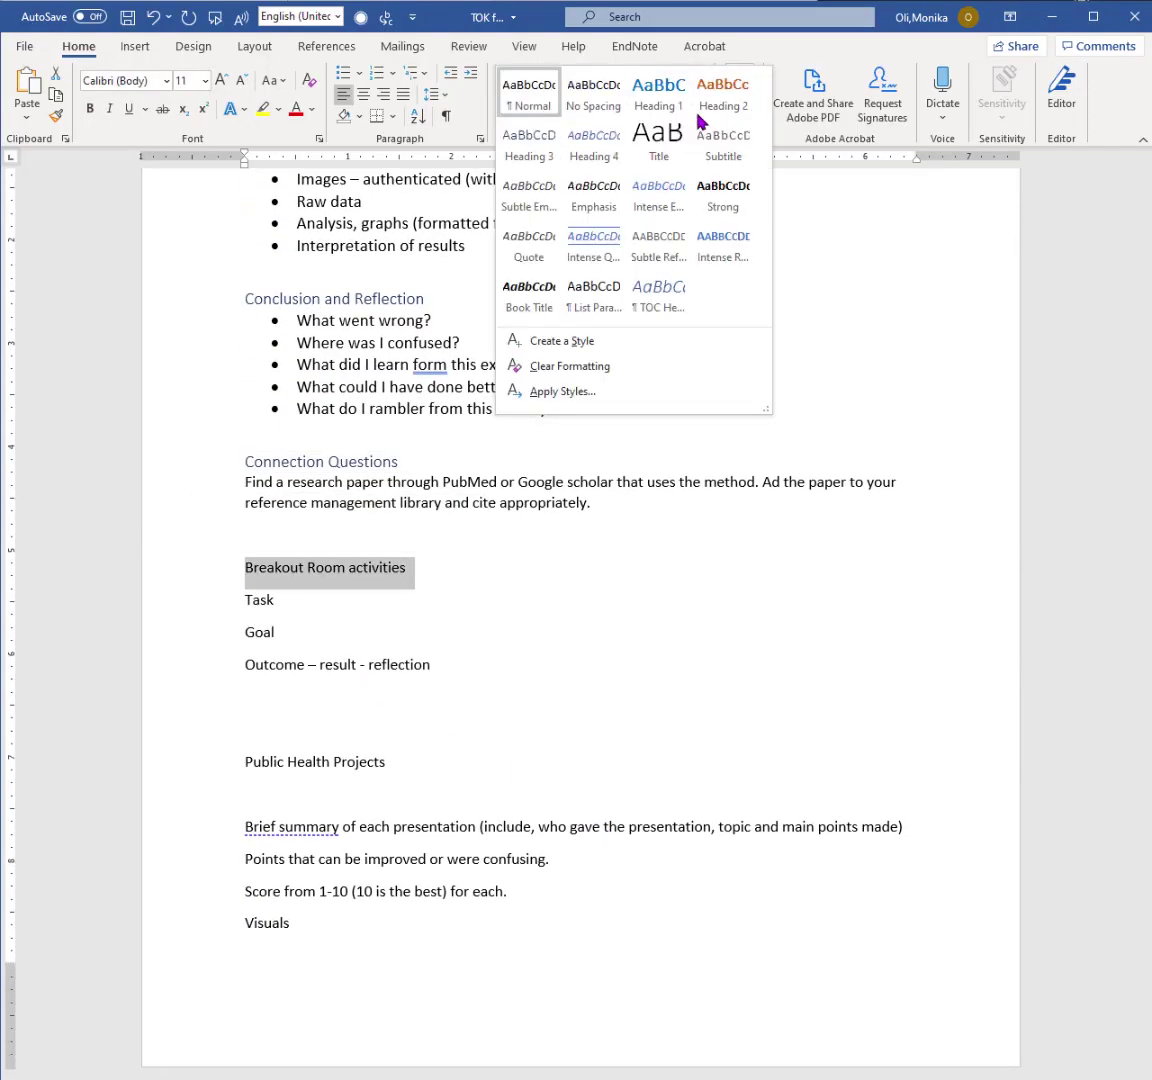
left_click(686, 116)
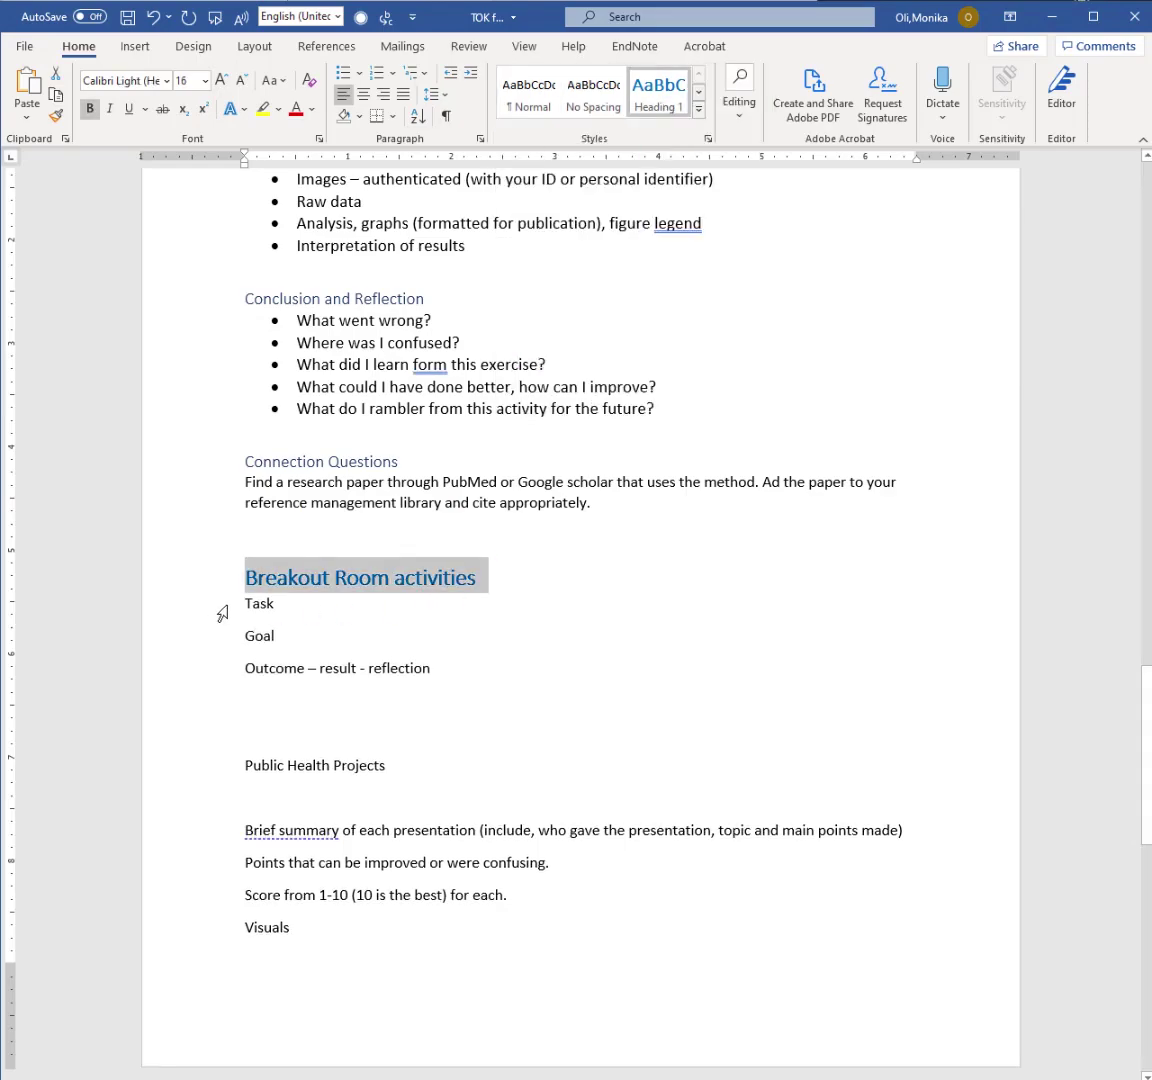
left_click_drag(224, 608, 221, 668)
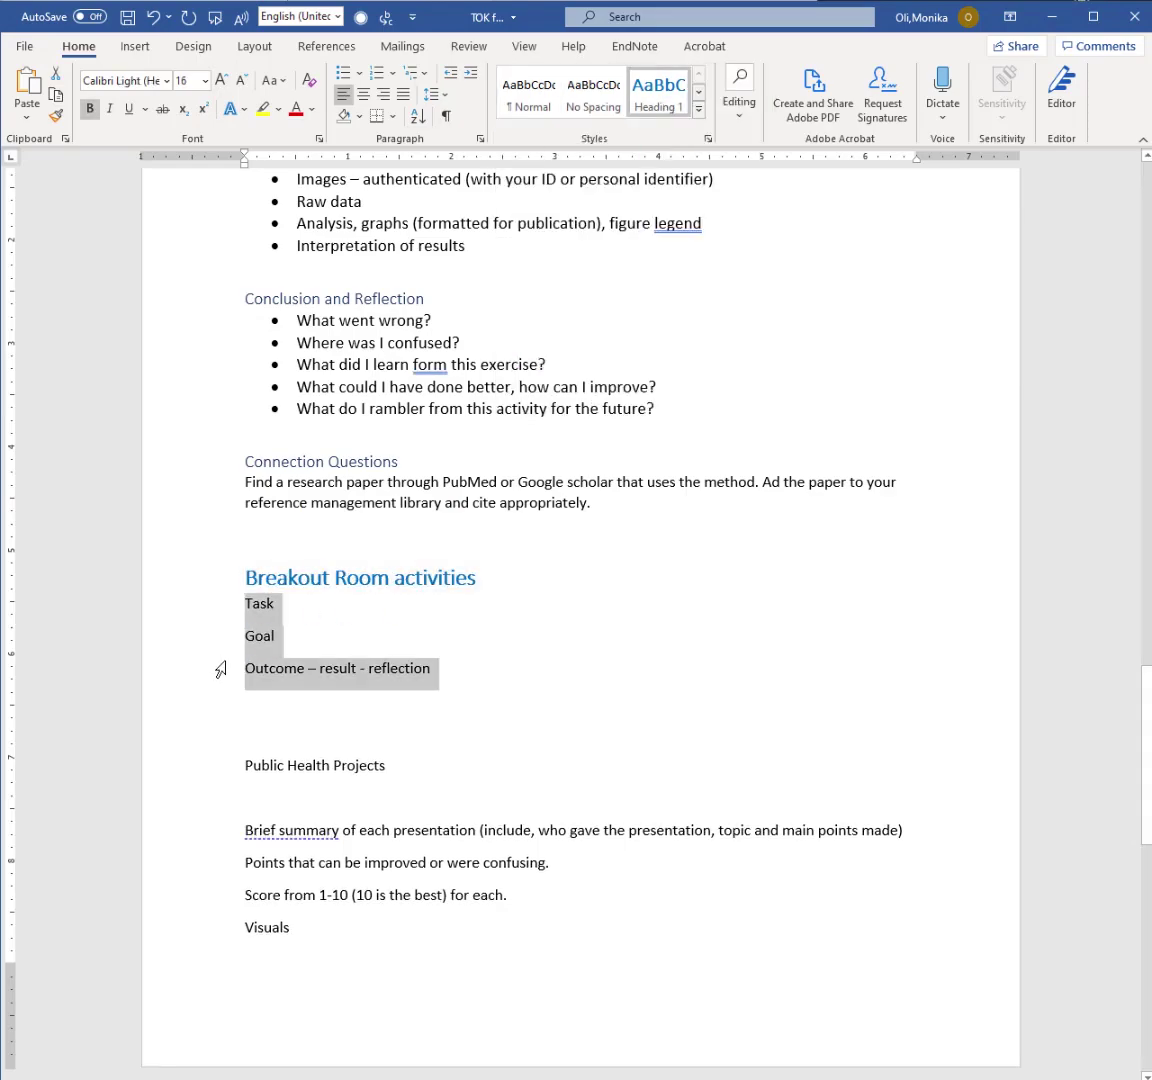
left_click(698, 116)
left_click(726, 210)
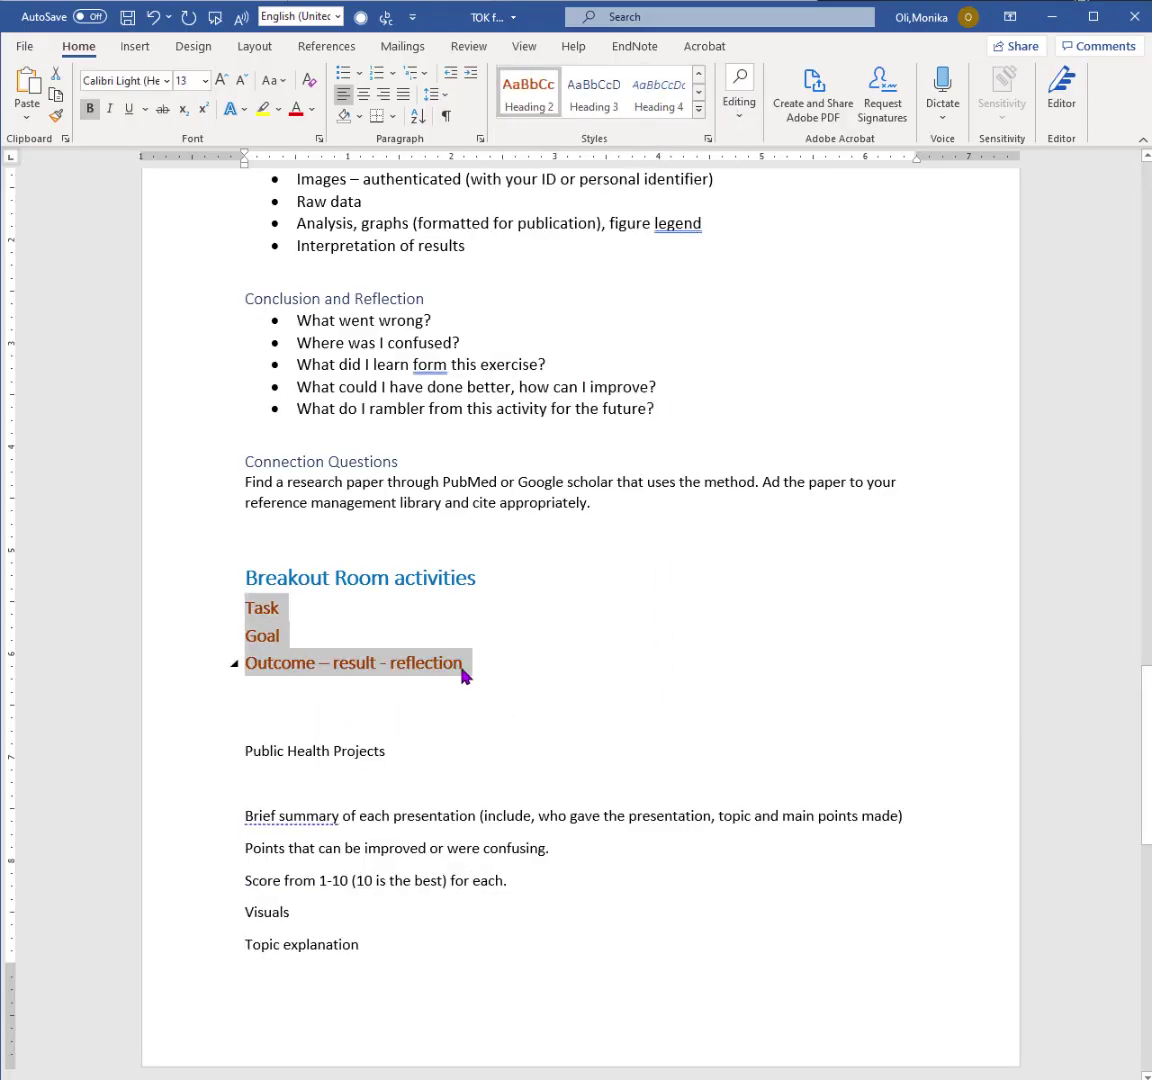
Step: Apply Heading 1 to the Public Health Projects line
left_click(195, 758)
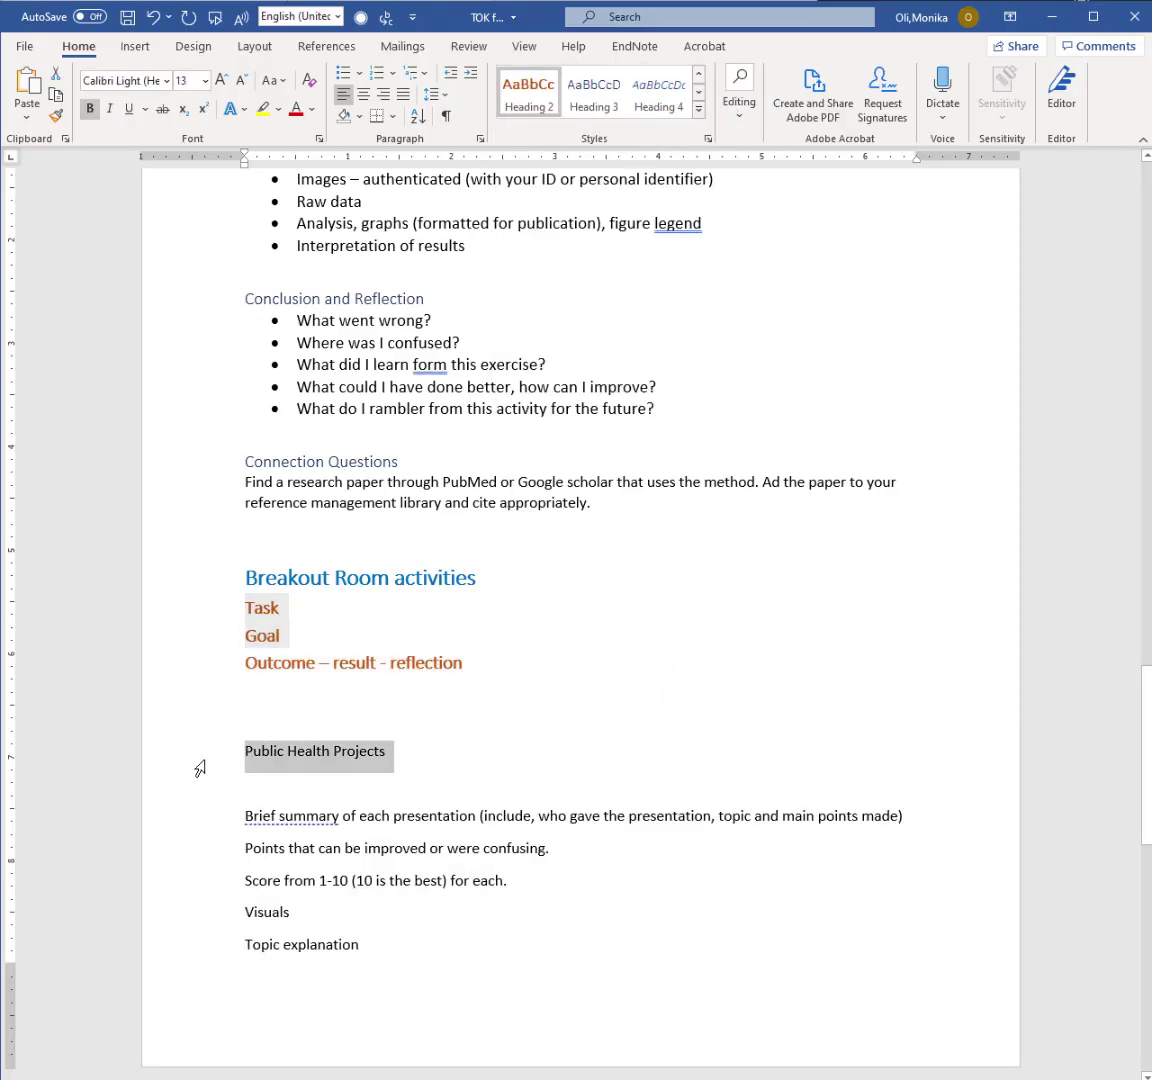
left_click(698, 109)
left_click(658, 90)
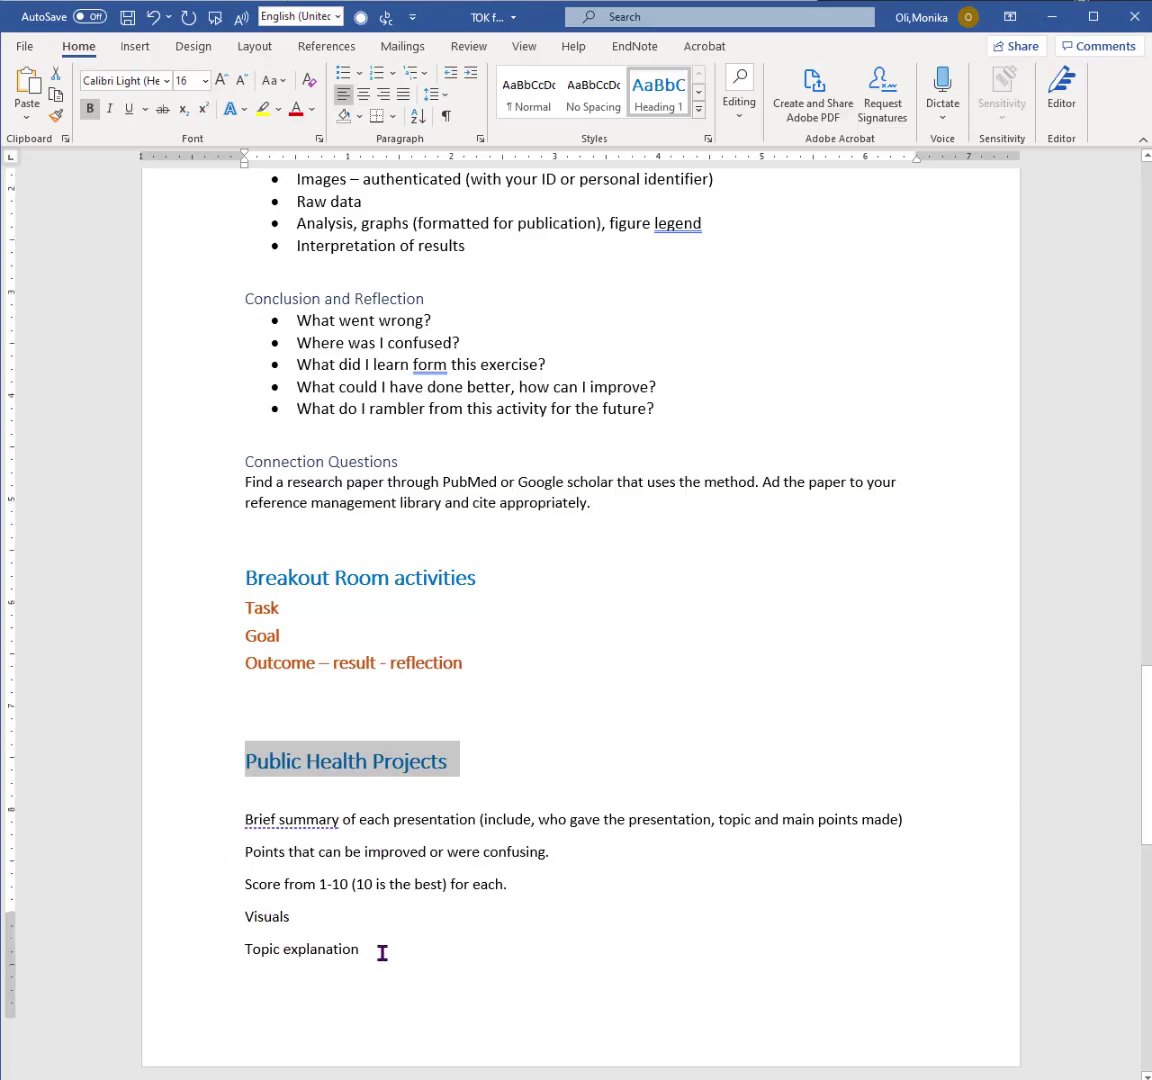
Step: Insert Automatic Table 1 as the table of contents below the Note list
scroll(379, 957, "down", 4)
scroll(380, 959, "down", 3)
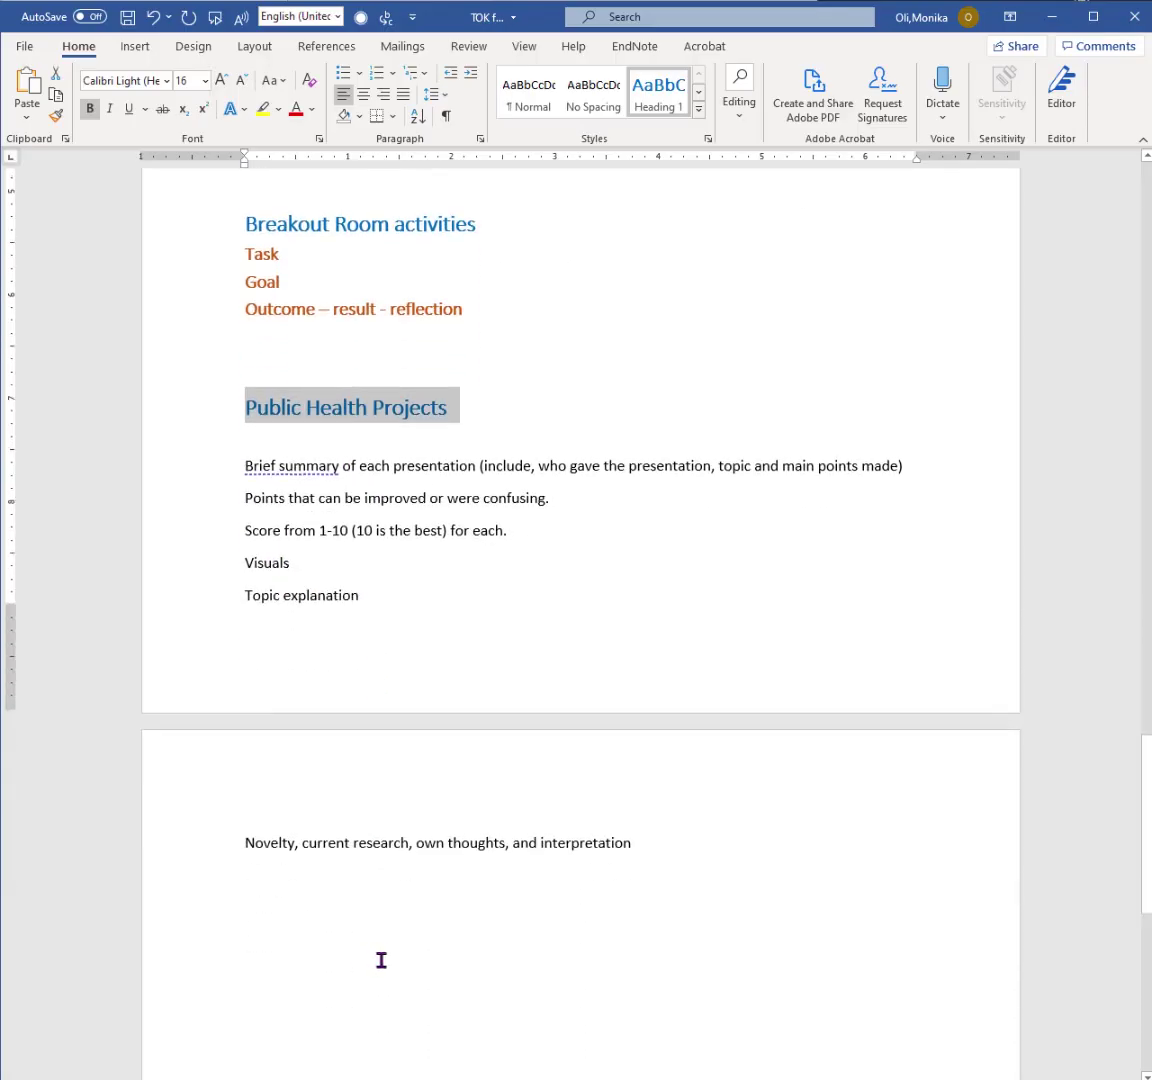
scroll(380, 959, "up", 10)
scroll(381, 960, "up", 18)
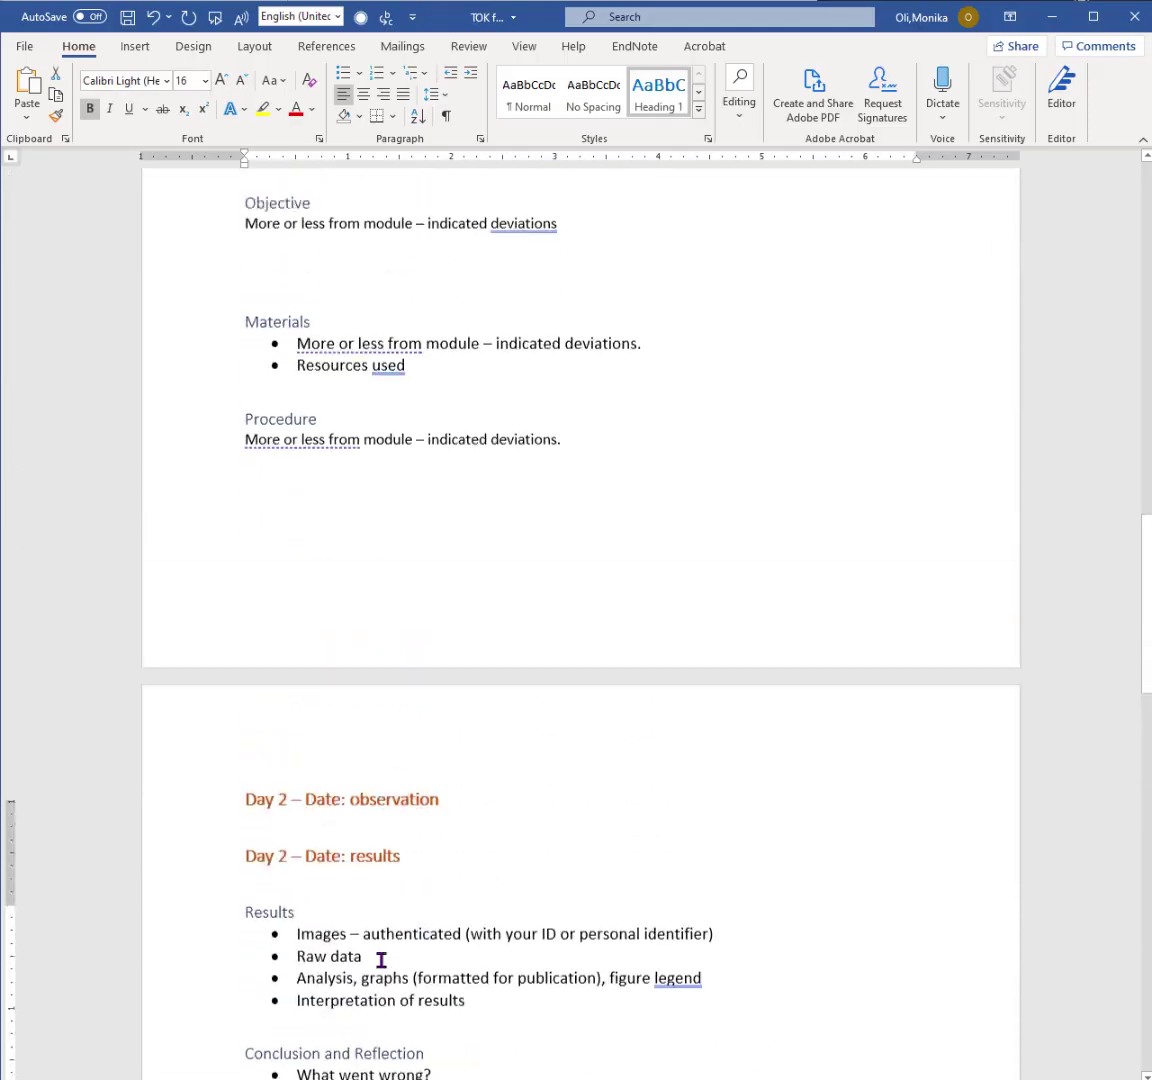
scroll(381, 960, "up", 6)
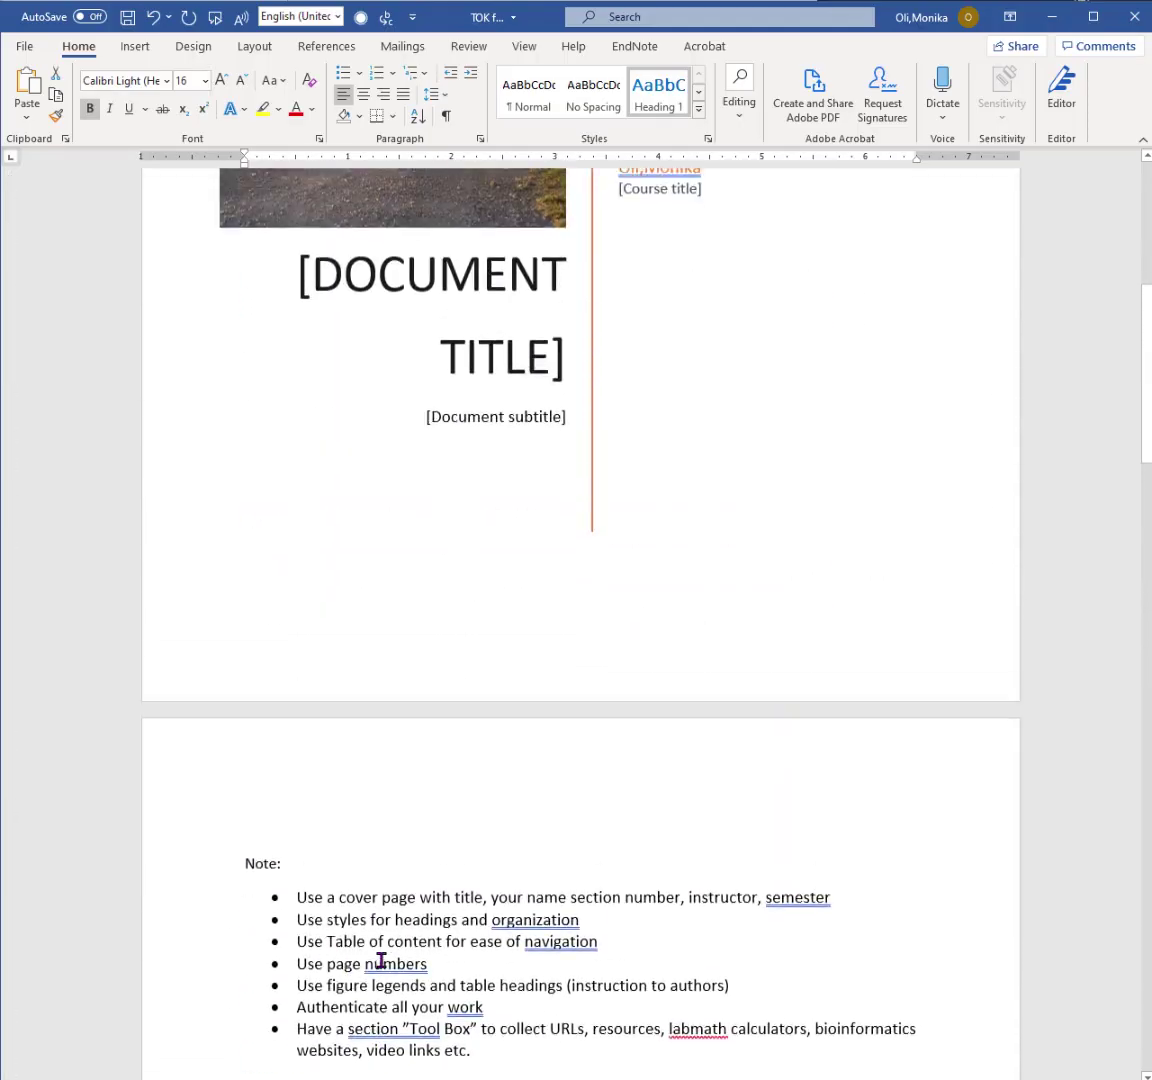
scroll(386, 959, "down", 7)
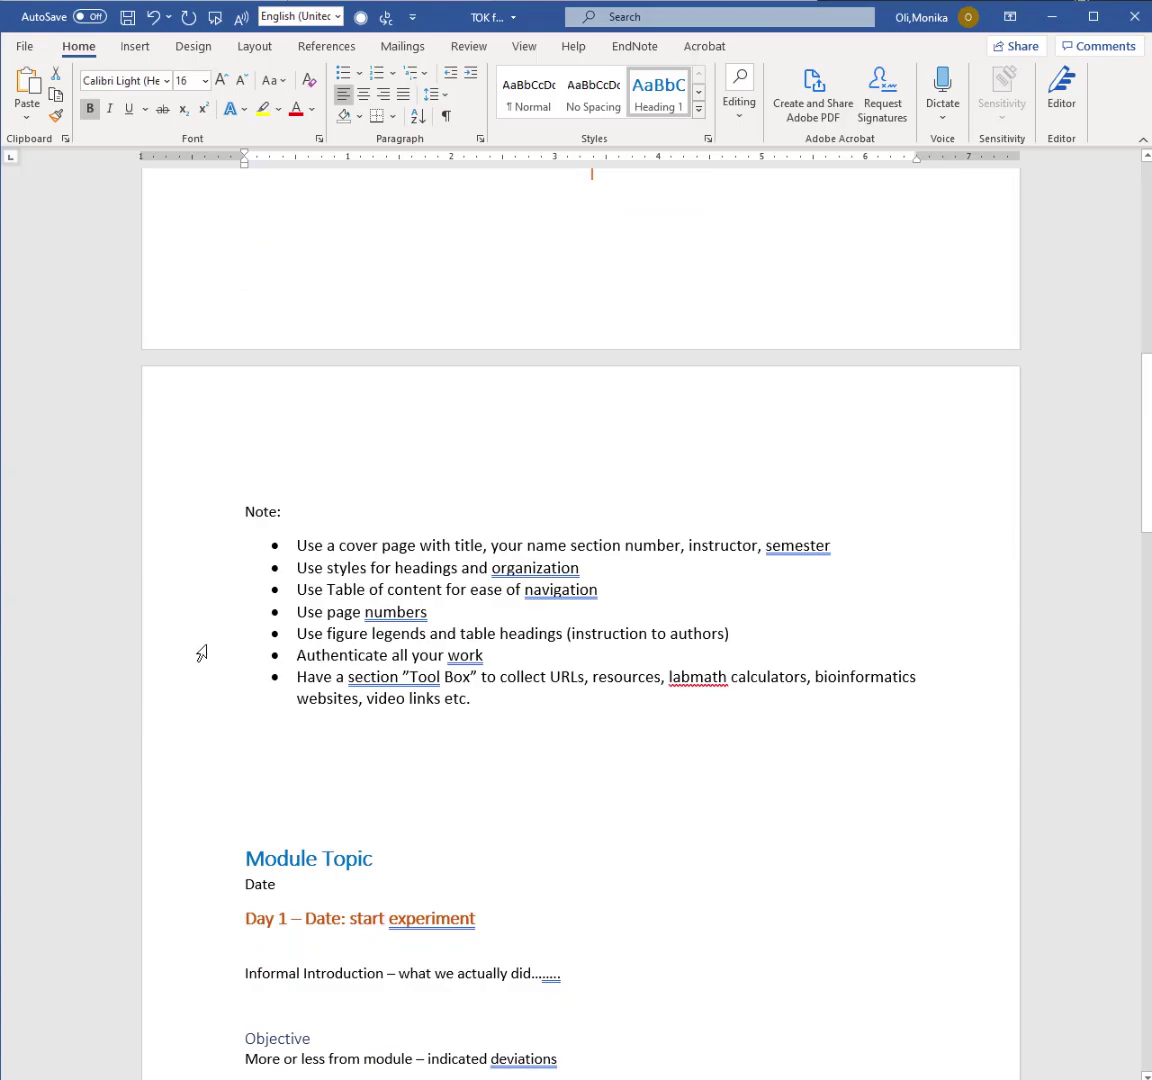
left_click(239, 759)
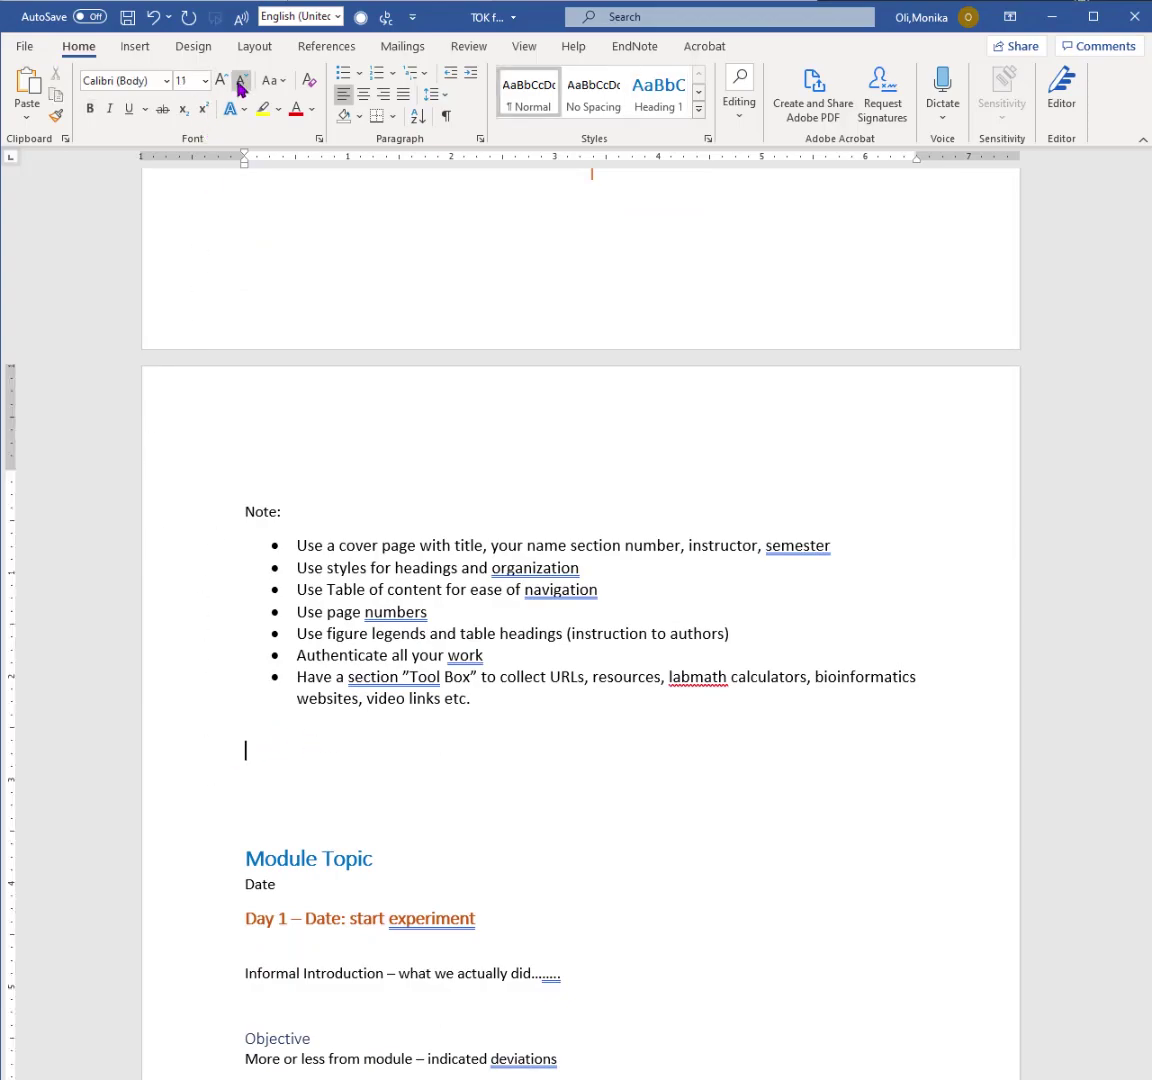
left_click(325, 50)
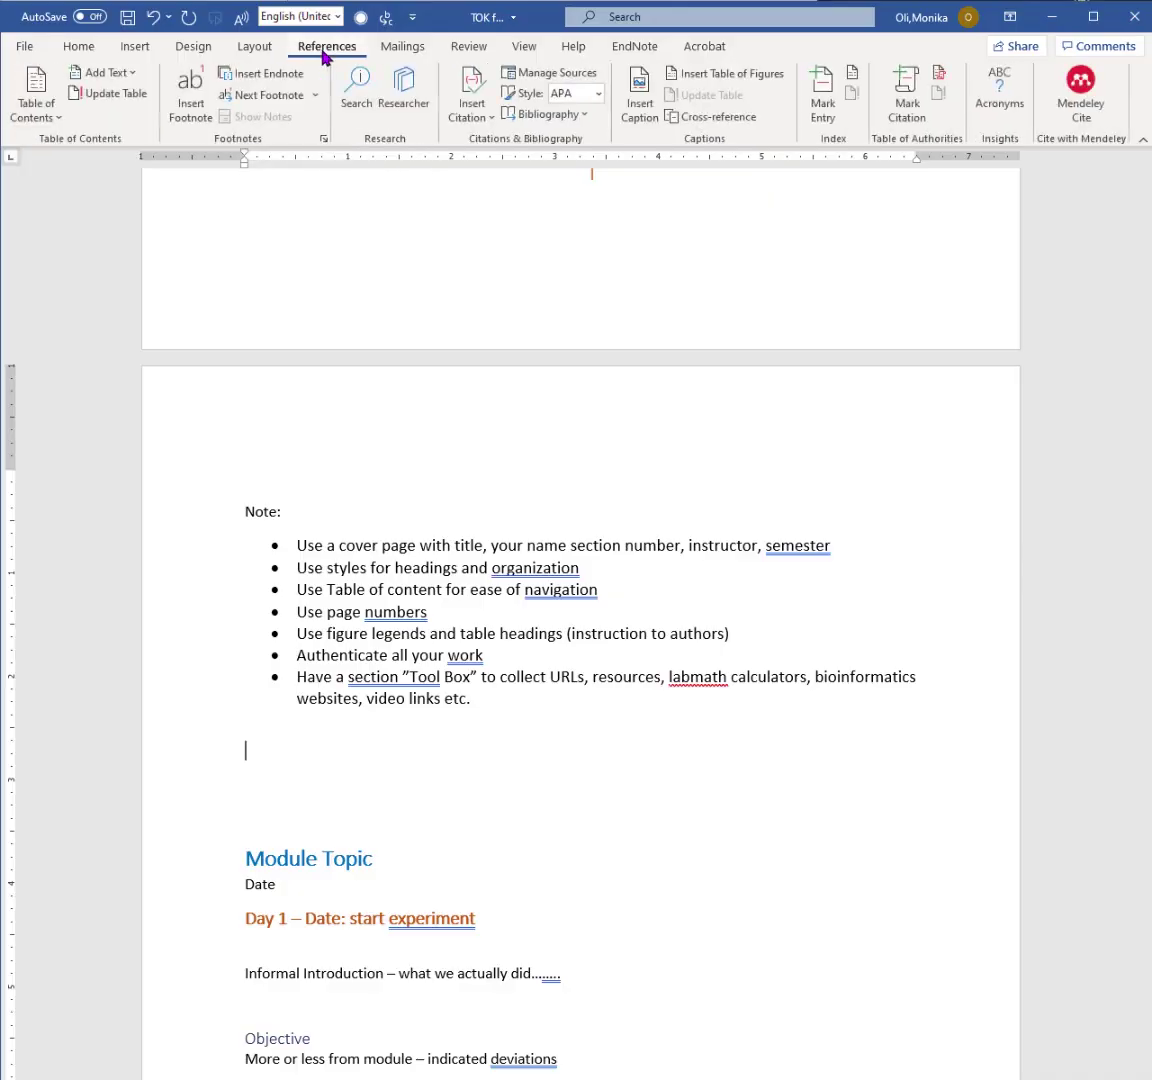
left_click(37, 110)
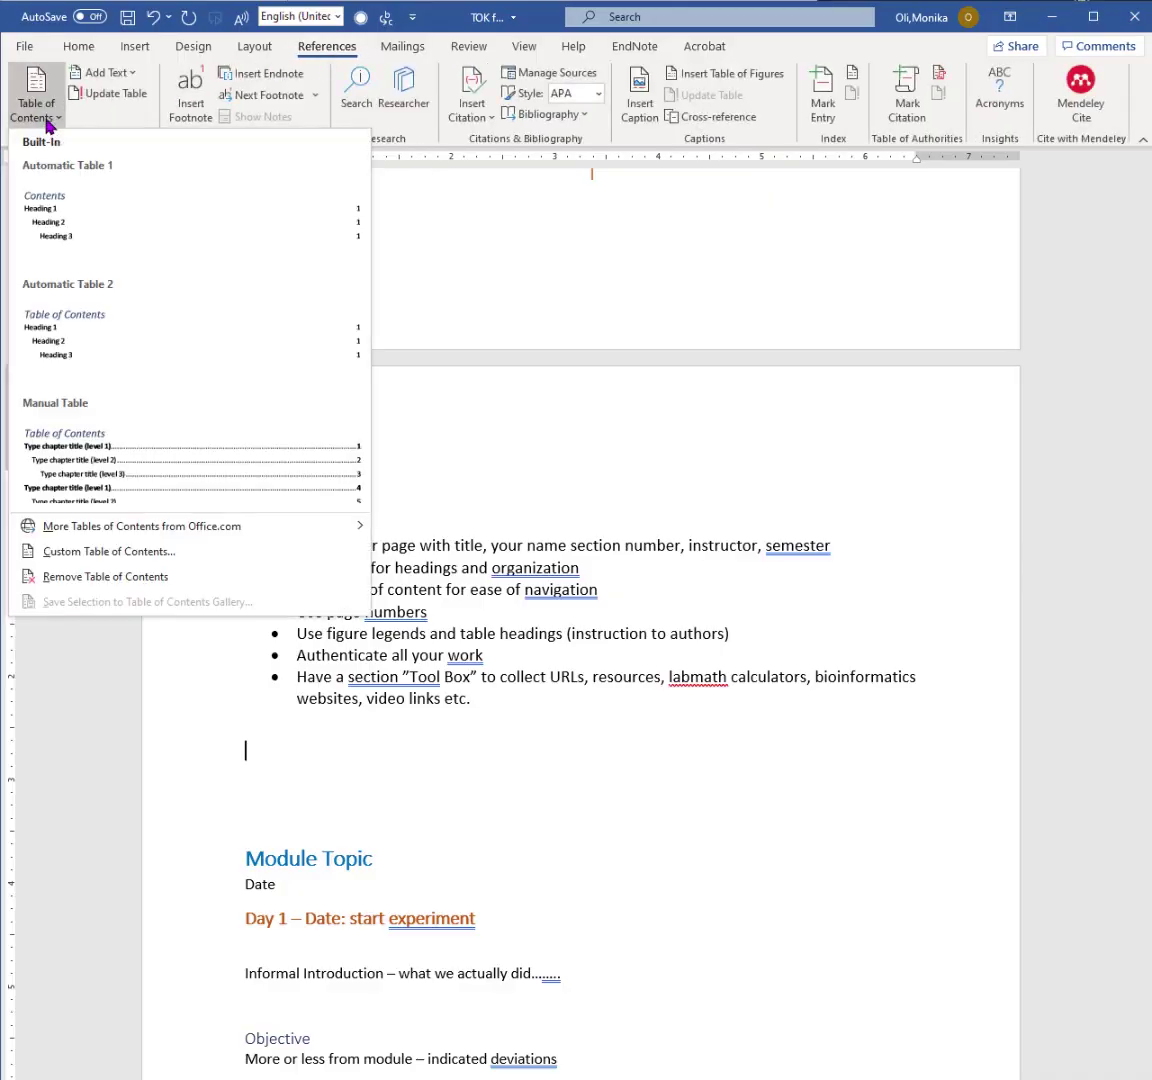
left_click(42, 247)
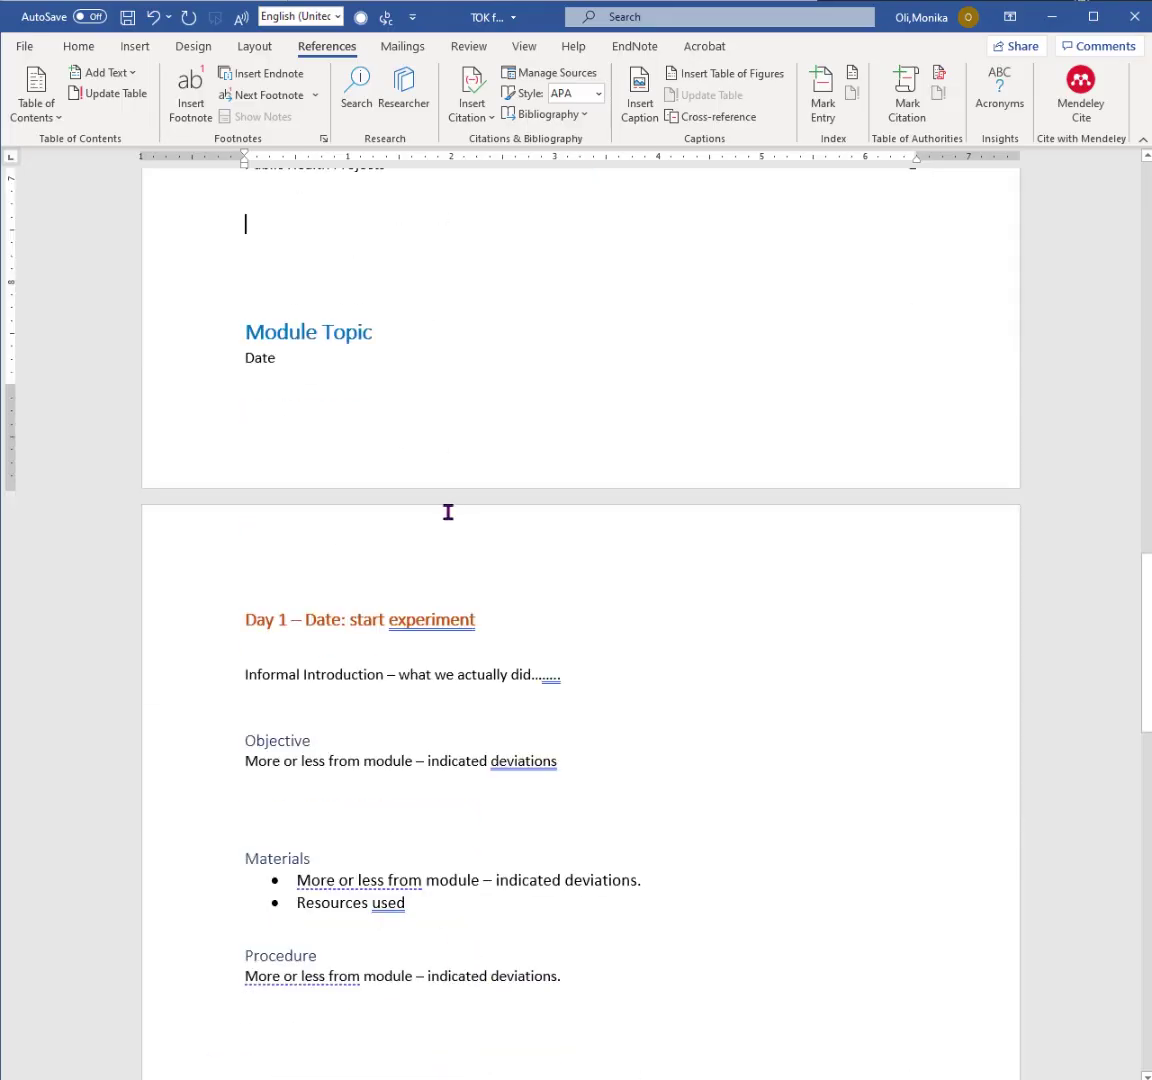
Step: Open the Custom Table of Contents dialog
scroll(460, 510, "up", 2)
scroll(505, 515, "up", 4)
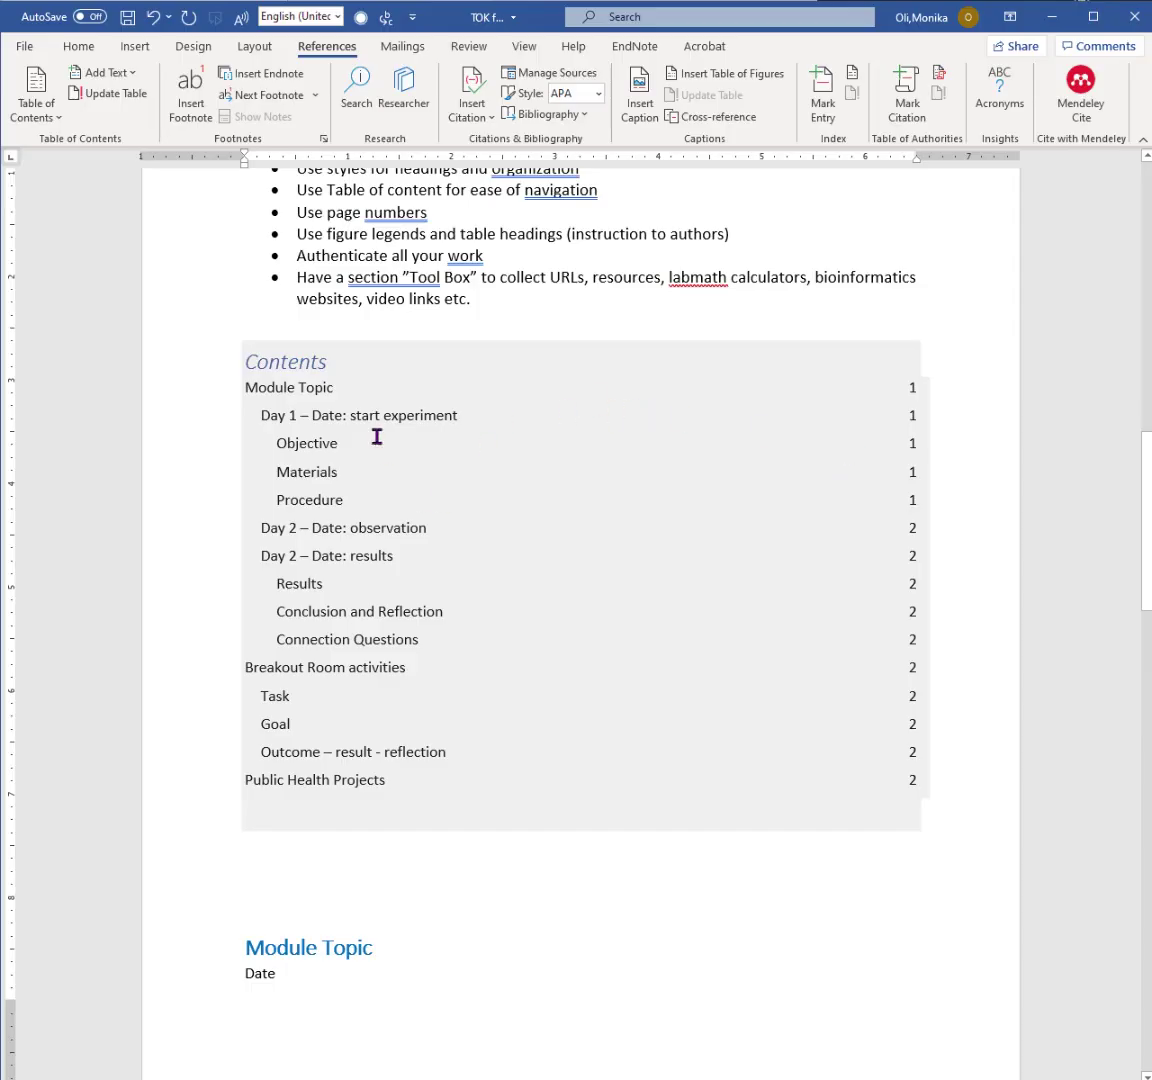
left_click(58, 118)
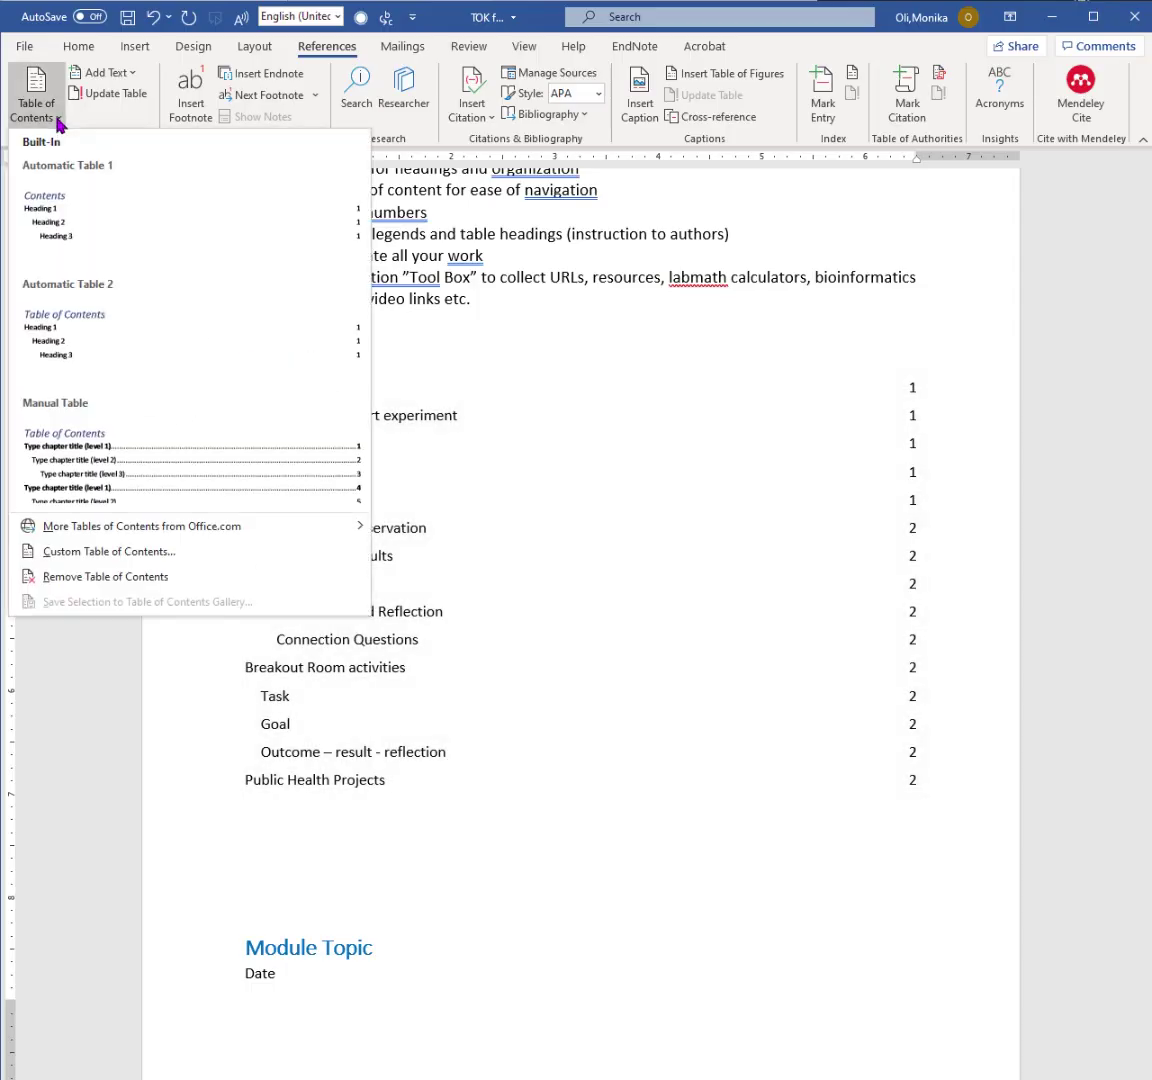
left_click(79, 555)
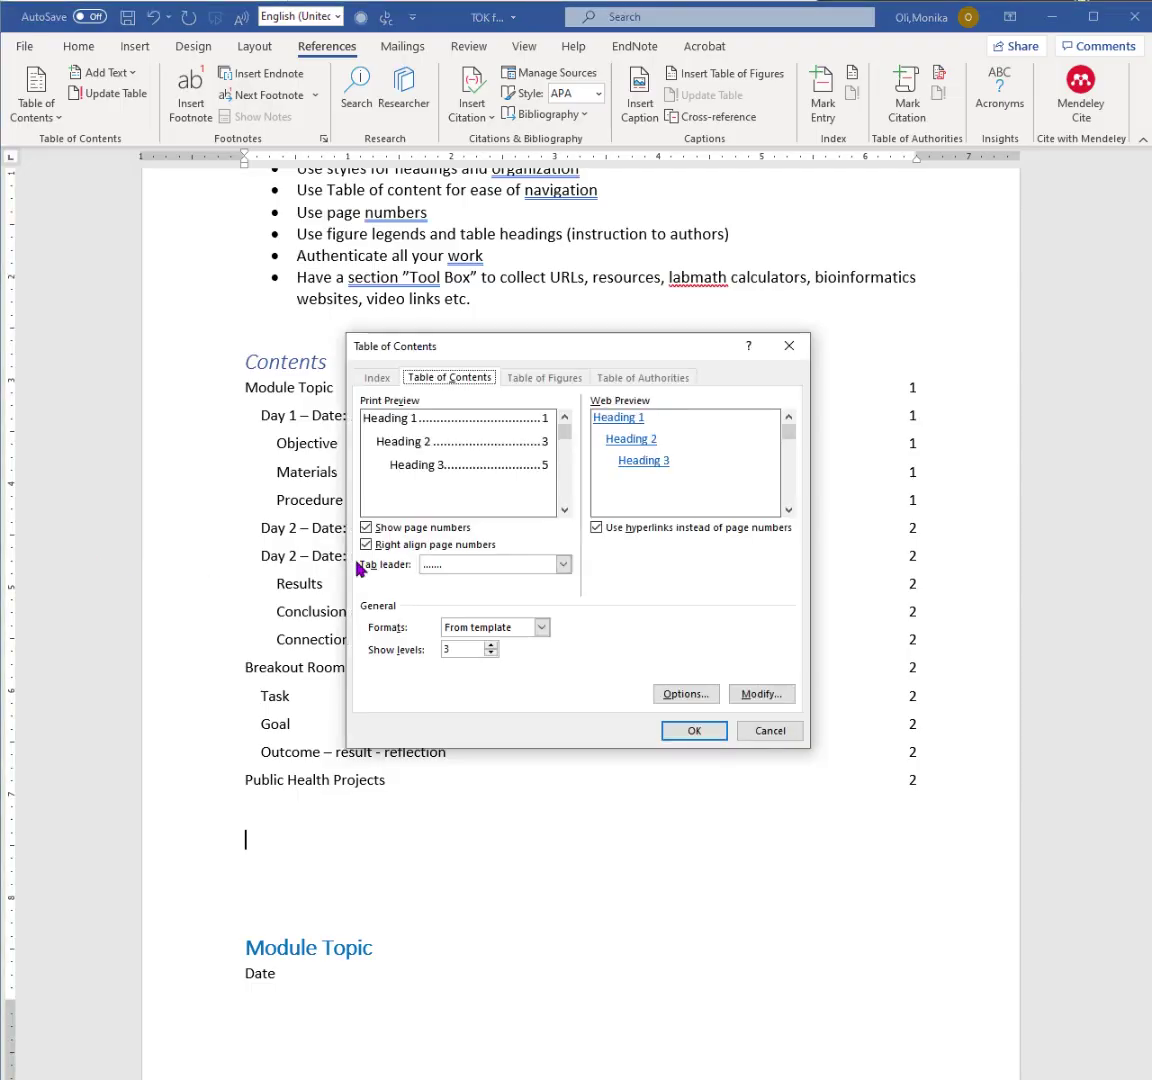
Step: Replace the table of contents with one showing 2 heading levels and dashed tab leaders
left_click(440, 564)
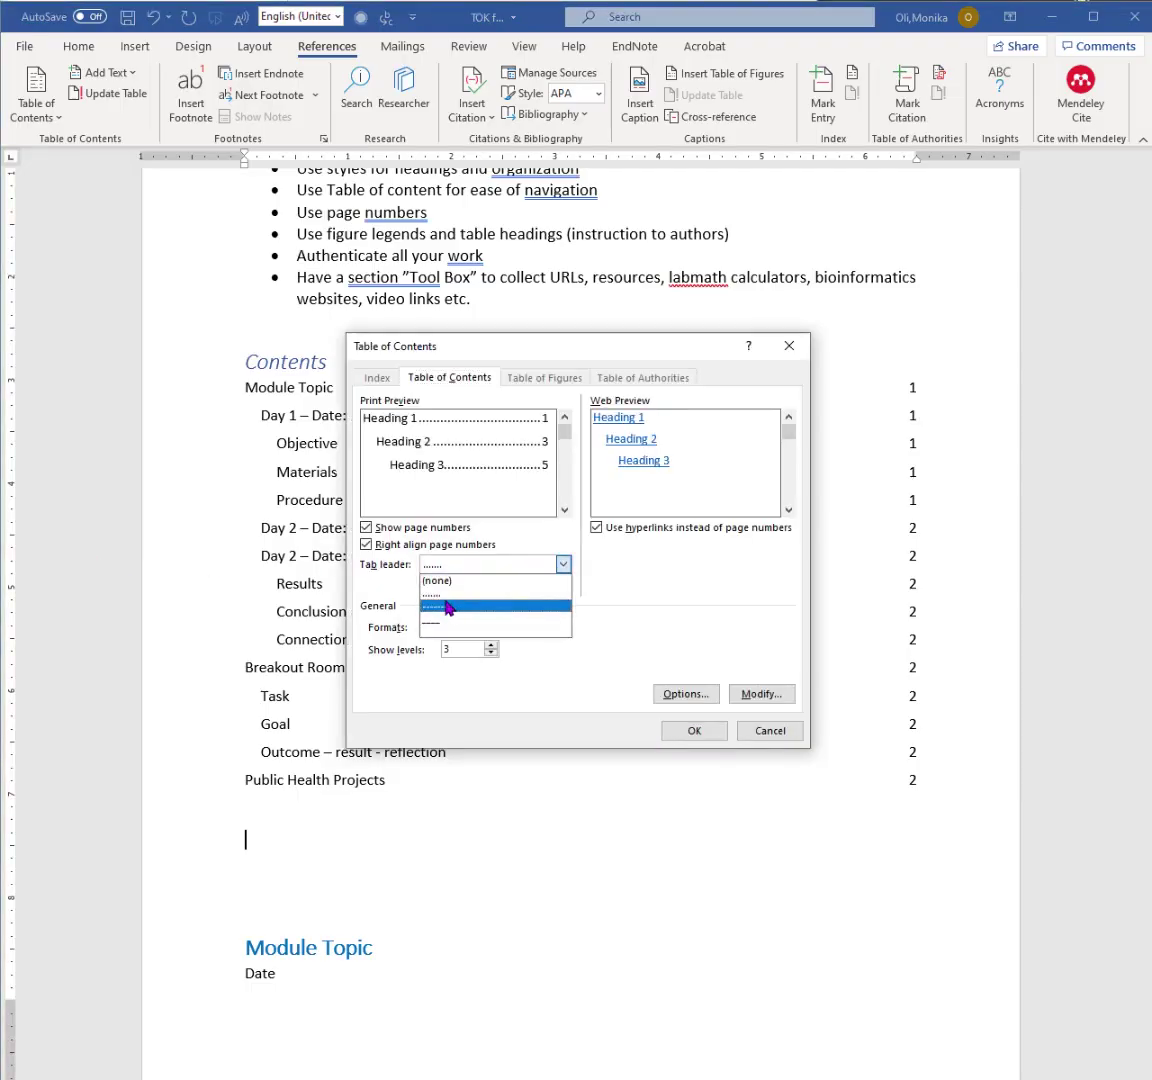
left_click(442, 606)
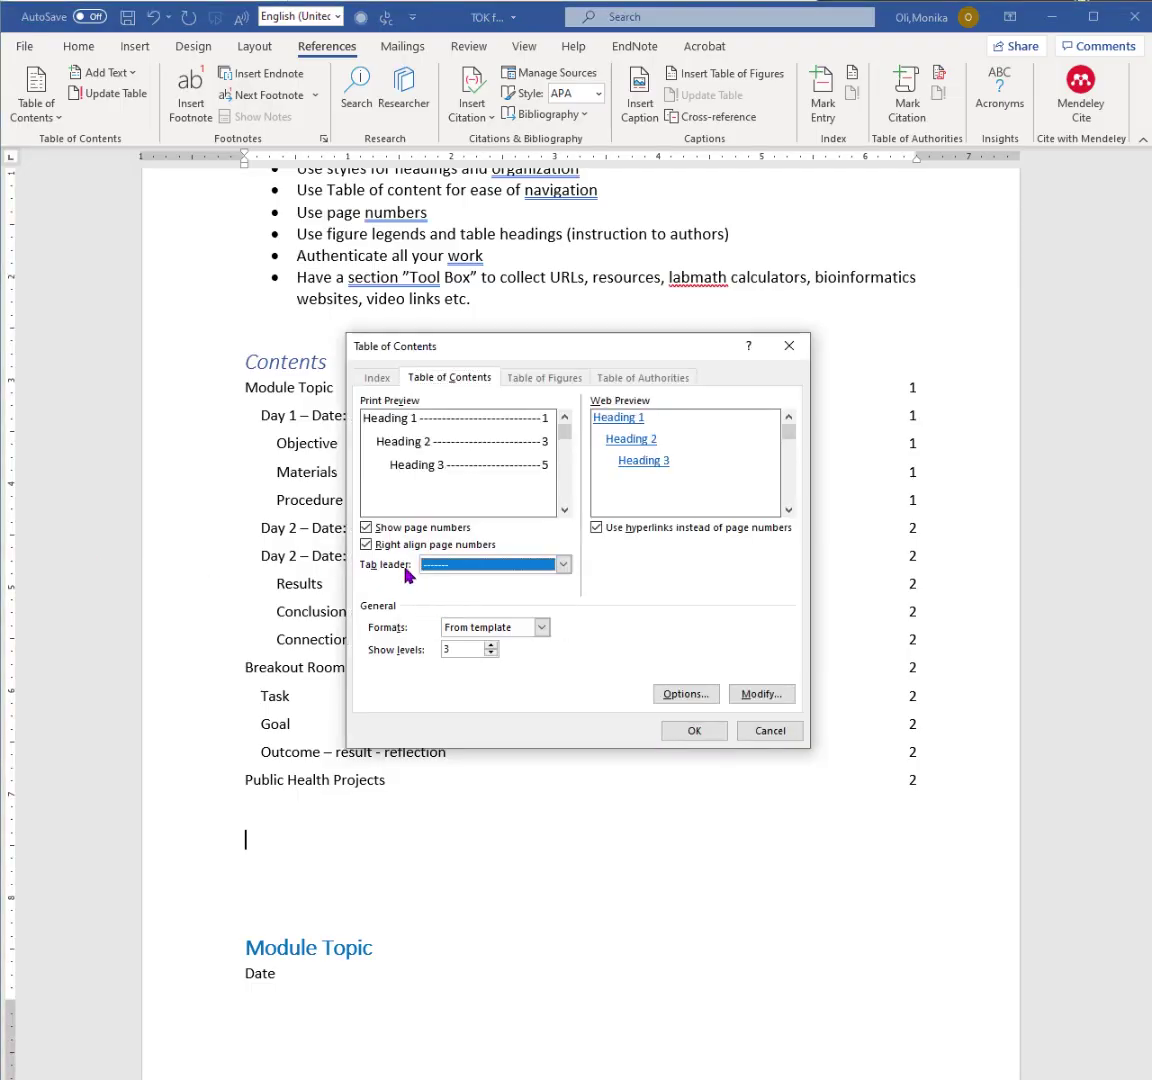
left_click(491, 646)
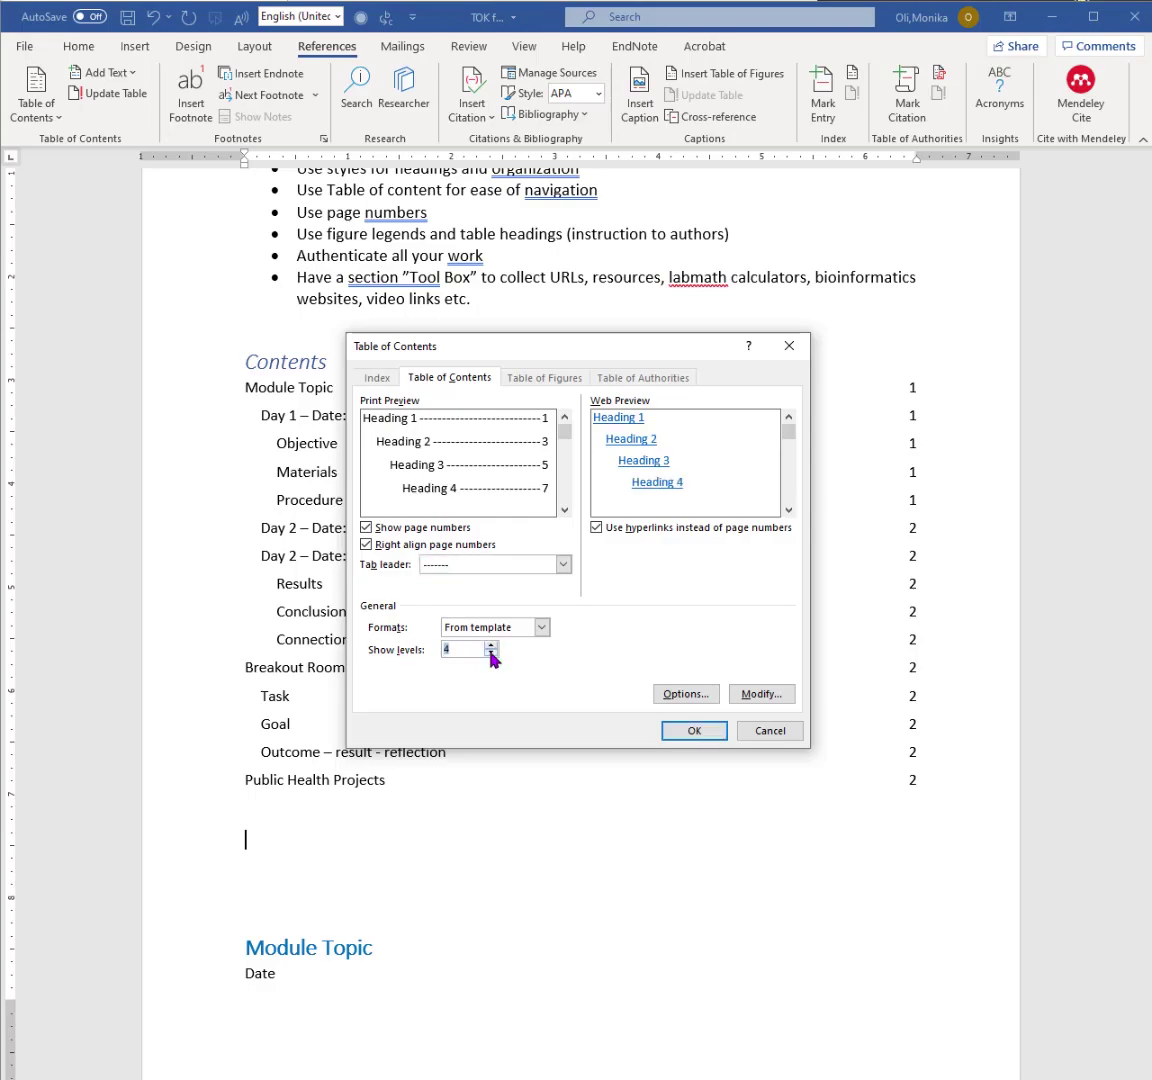
left_click(490, 654)
left_click(490, 654)
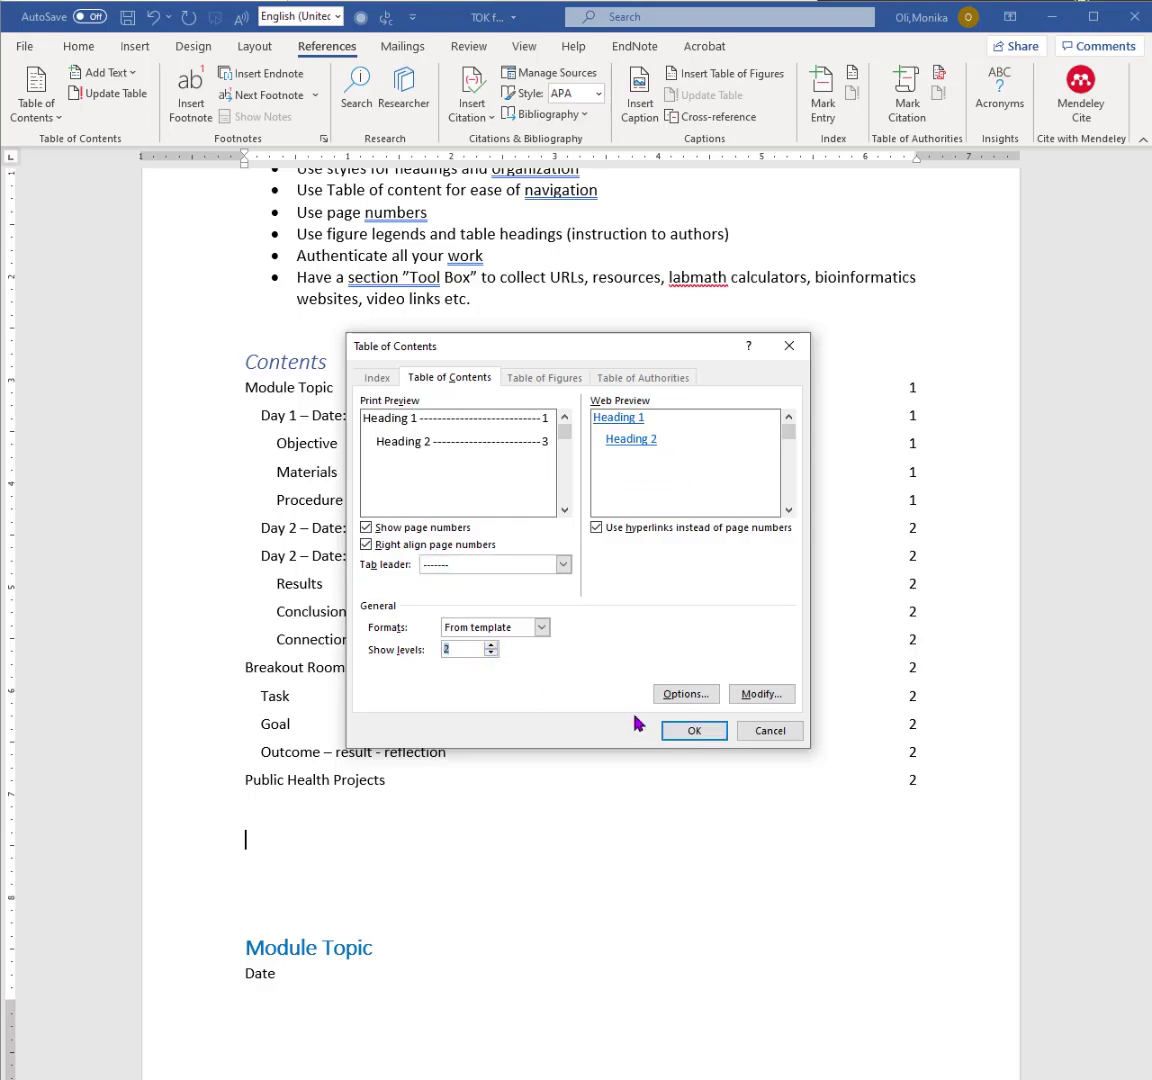
left_click(714, 735)
left_click(418, 391)
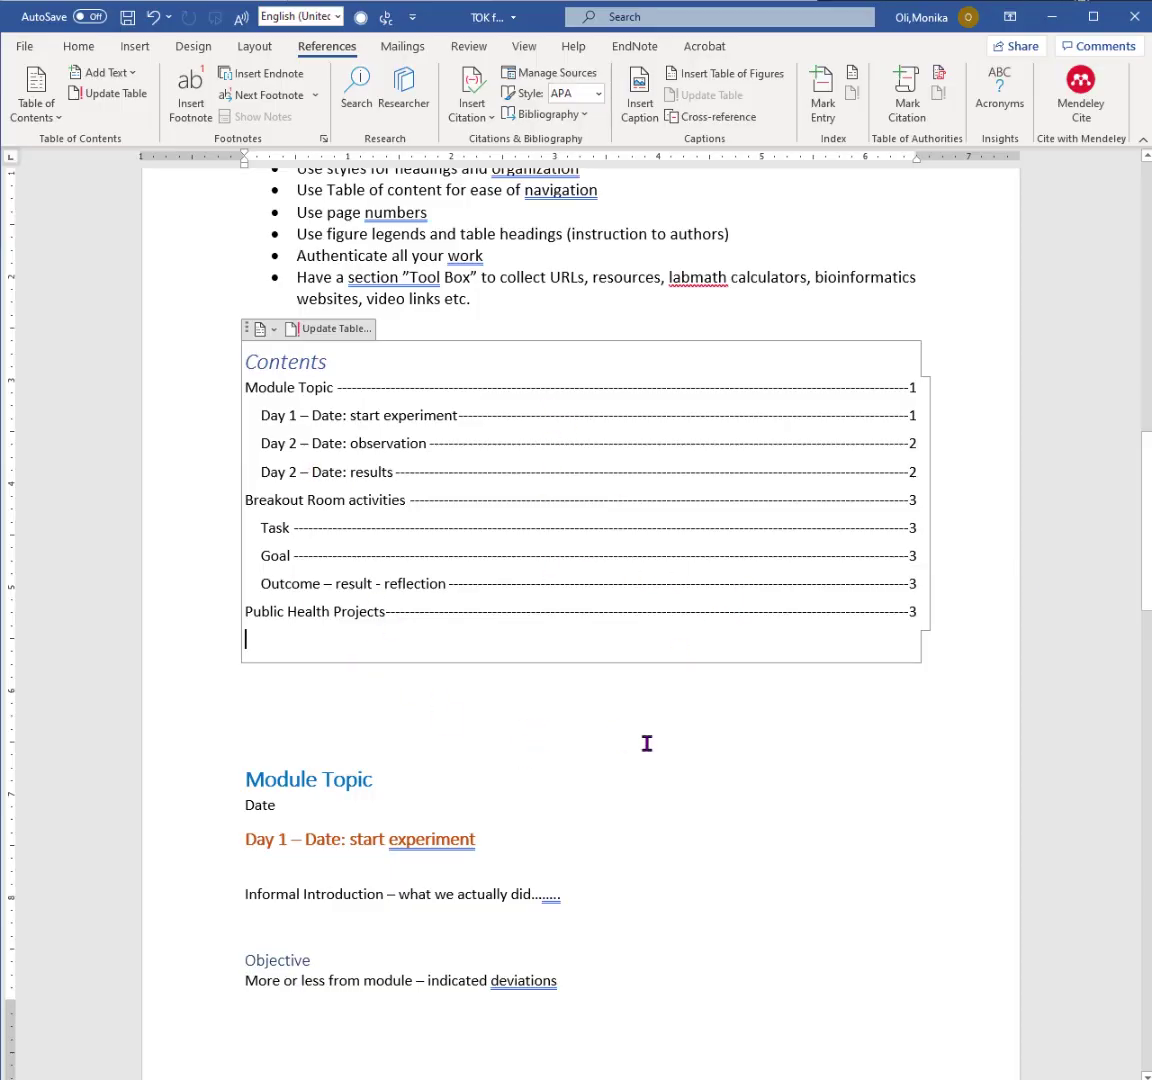
Step: Insert a Plain Number 2 page number centred at the bottom of the pages
left_click(442, 738)
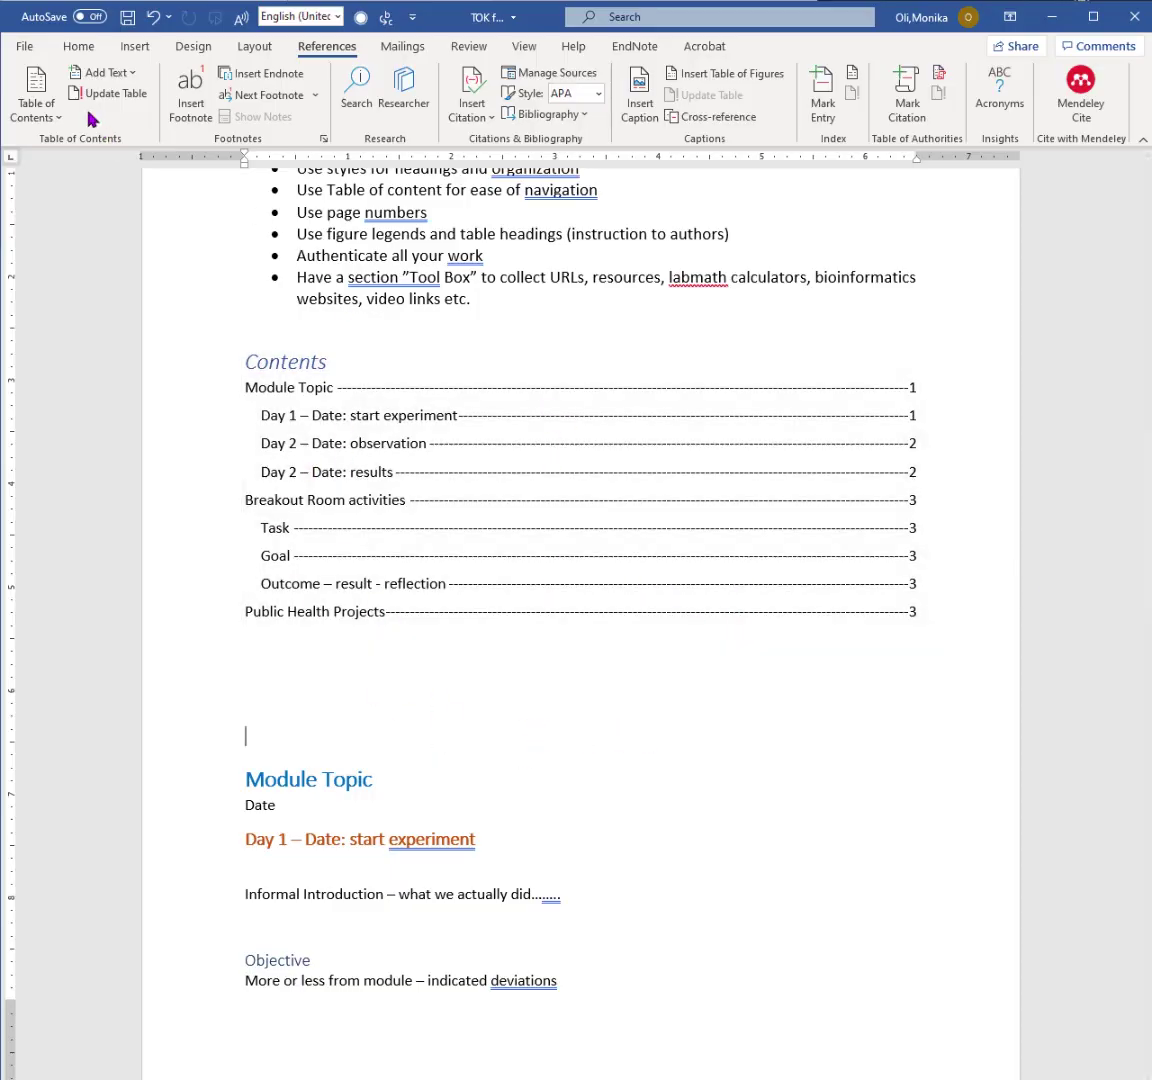
left_click(134, 55)
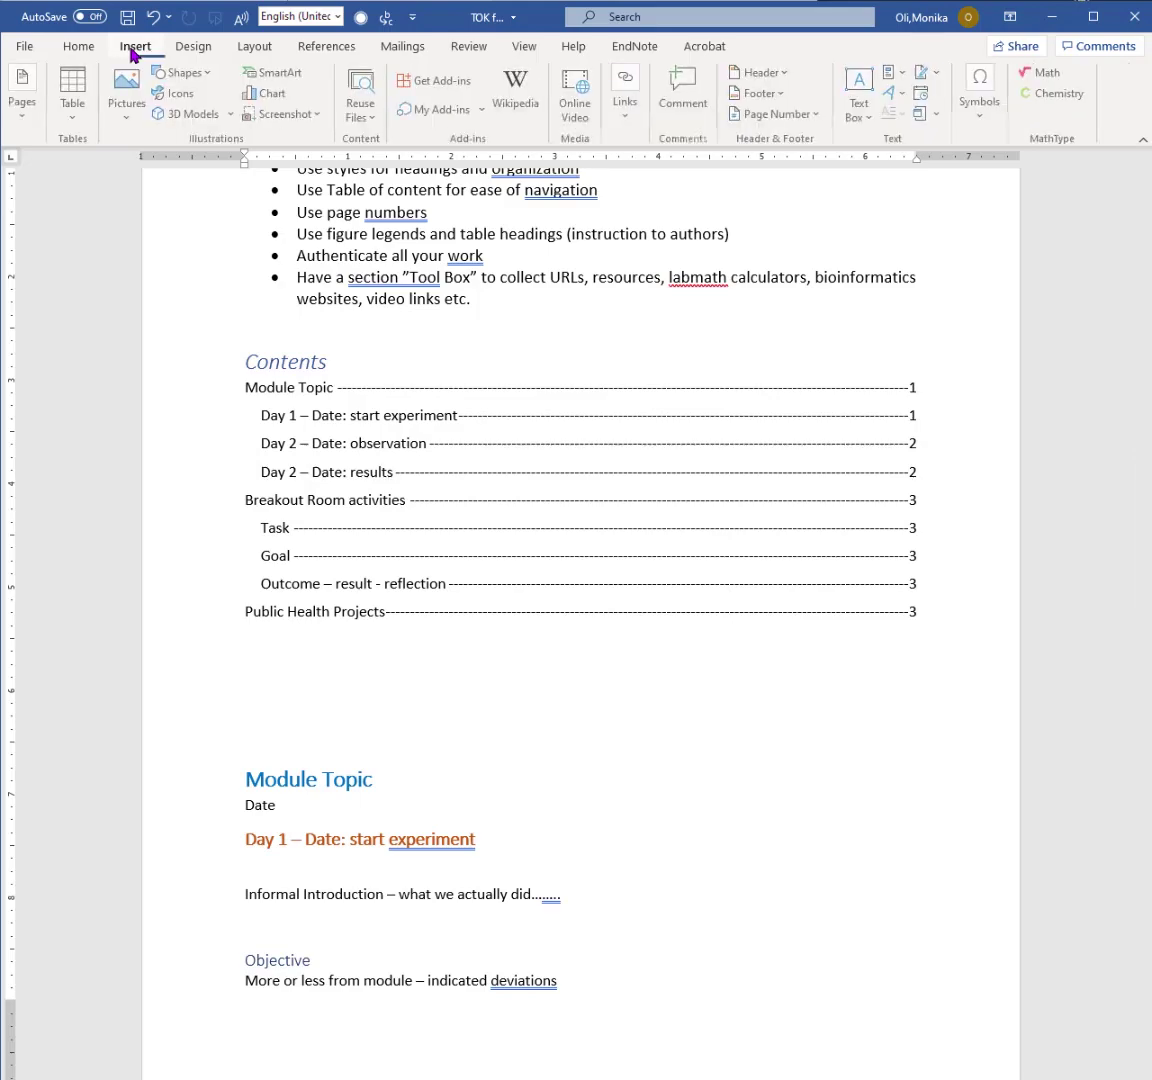
left_click(812, 122)
mouse_move(807, 168)
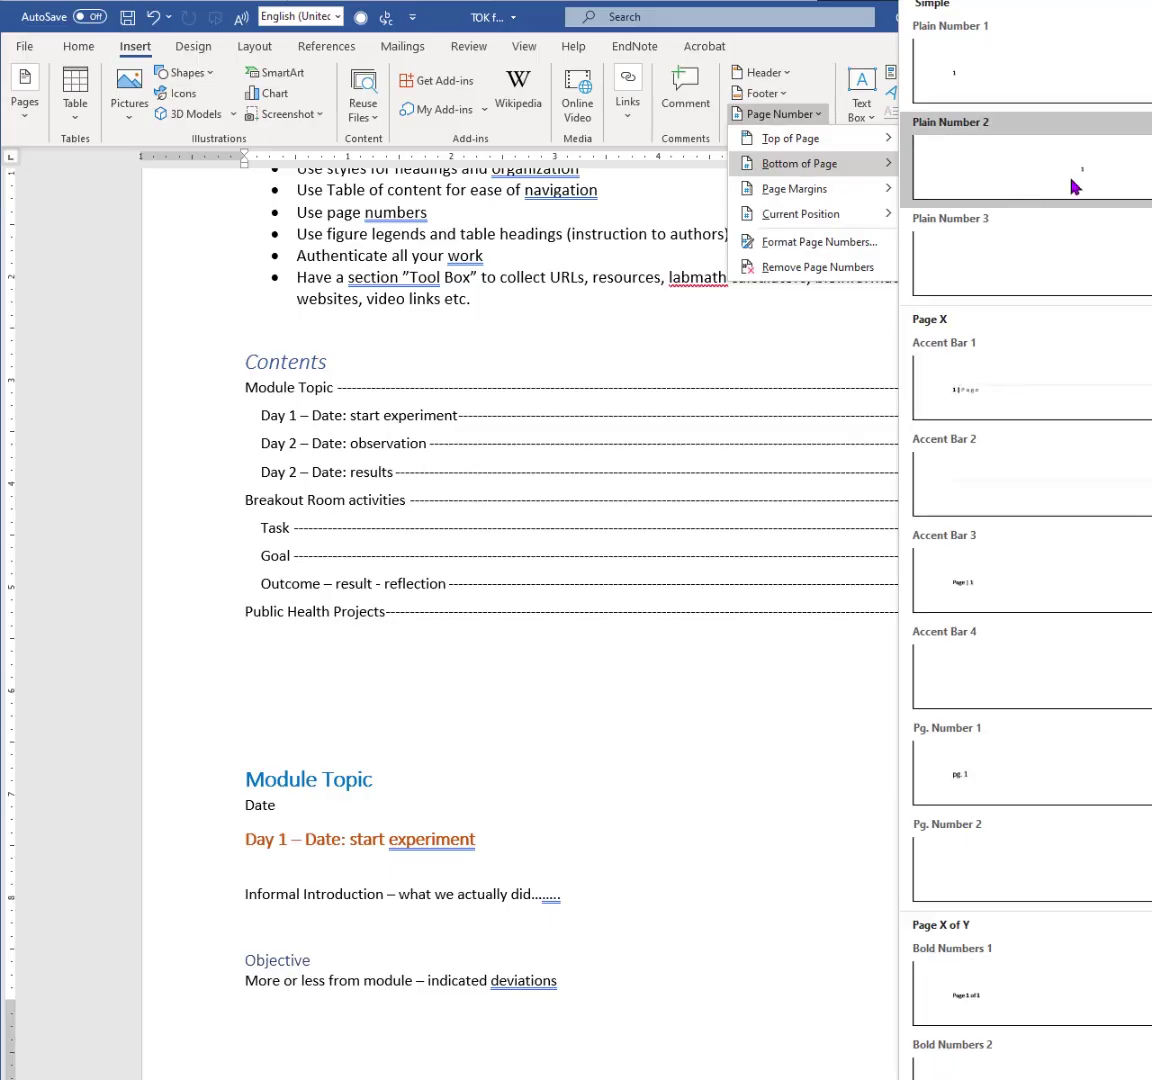
left_click(1070, 183)
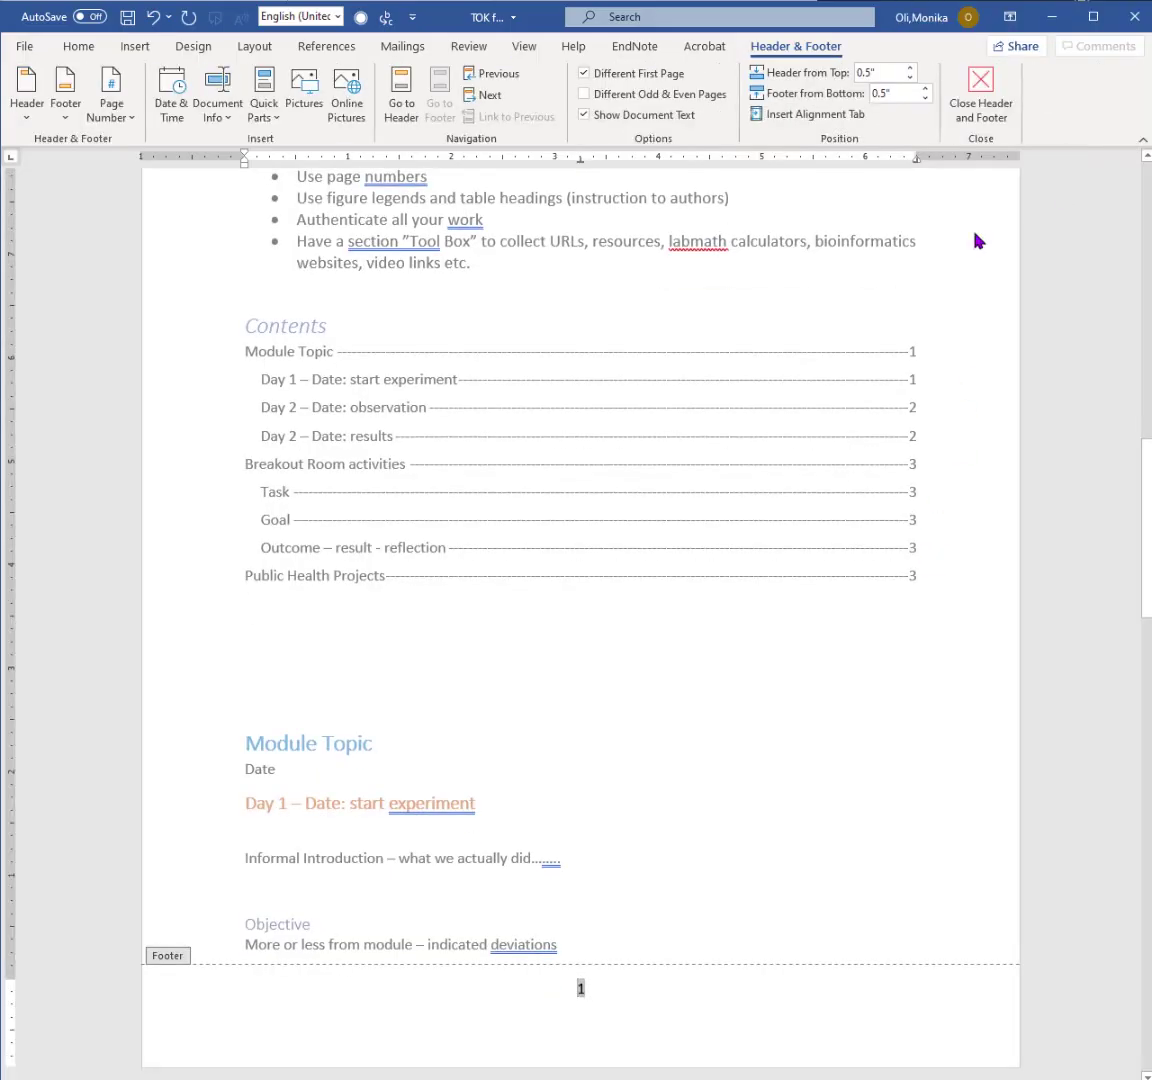
Step: Close the footer editing and scroll back to the table of contents
left_click(980, 112)
scroll(840, 527, "up", 8)
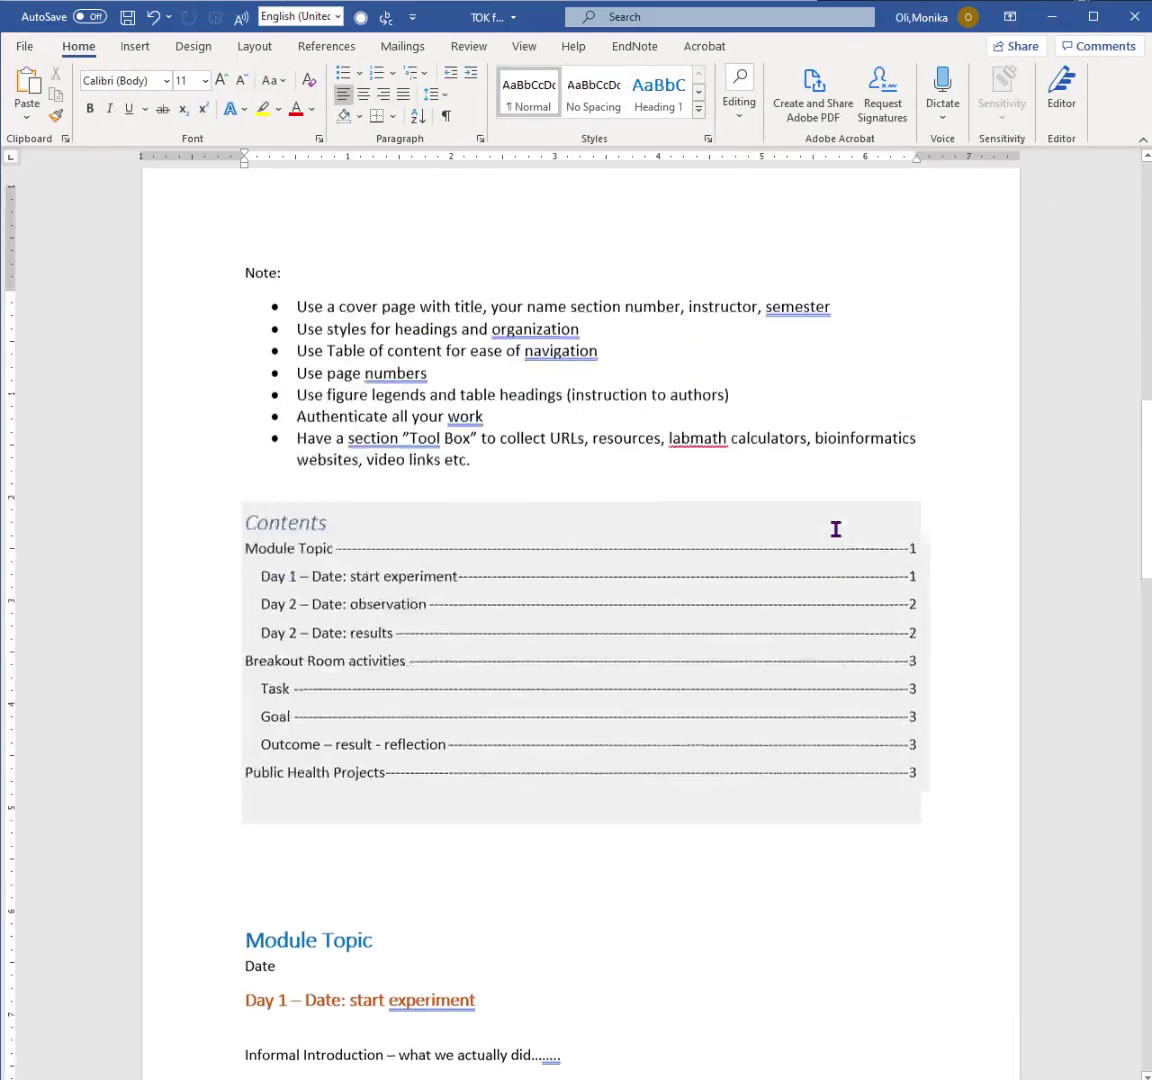
scroll(847, 528, "up", 5)
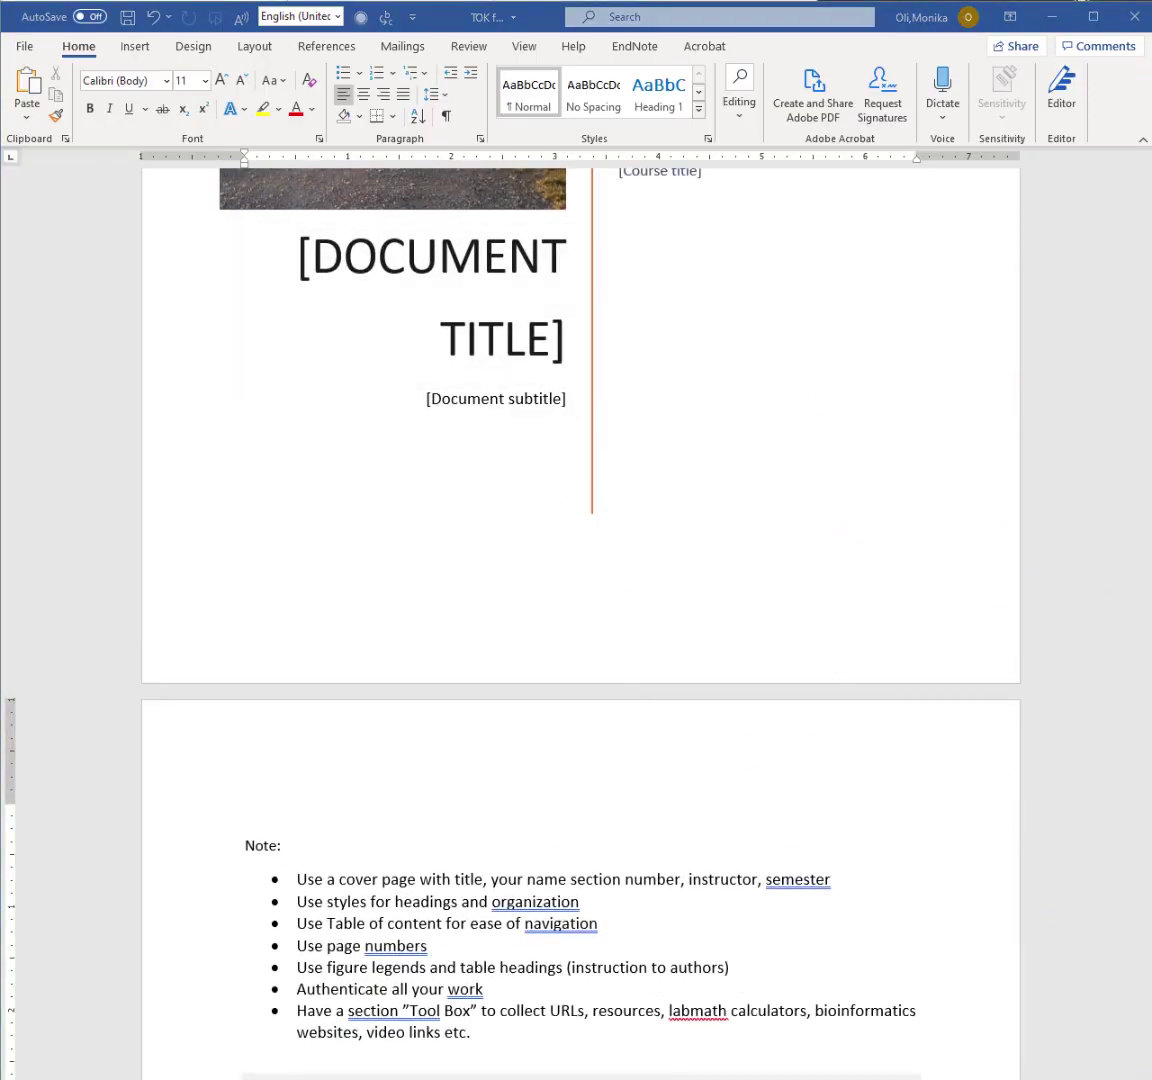
scroll(972, 1054, "down", 5)
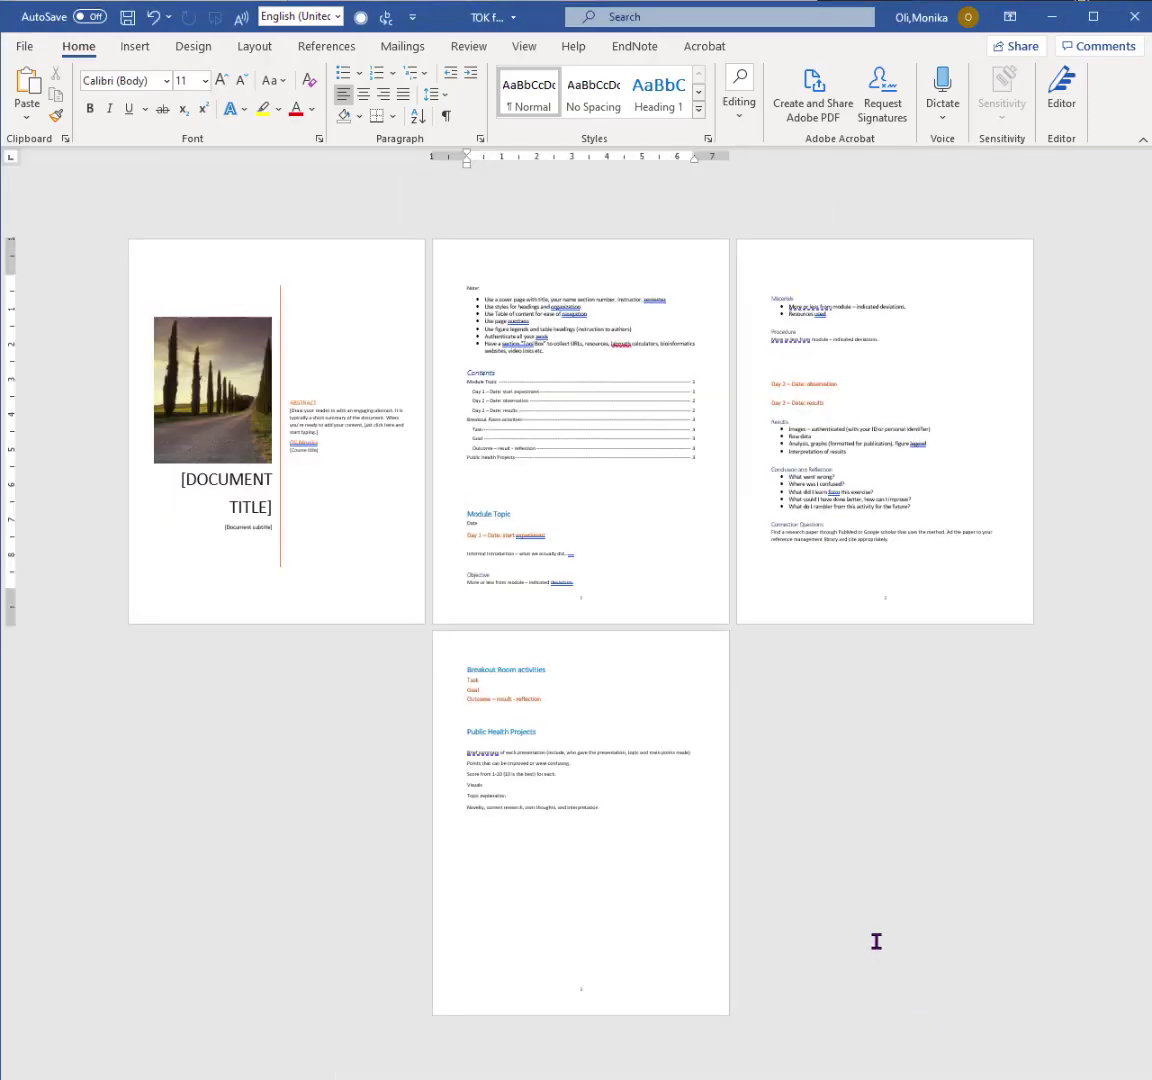
Step: Ctrl+click the 'Outcome – result - reflection' contents entry to jump to that heading
left_click(522, 407)
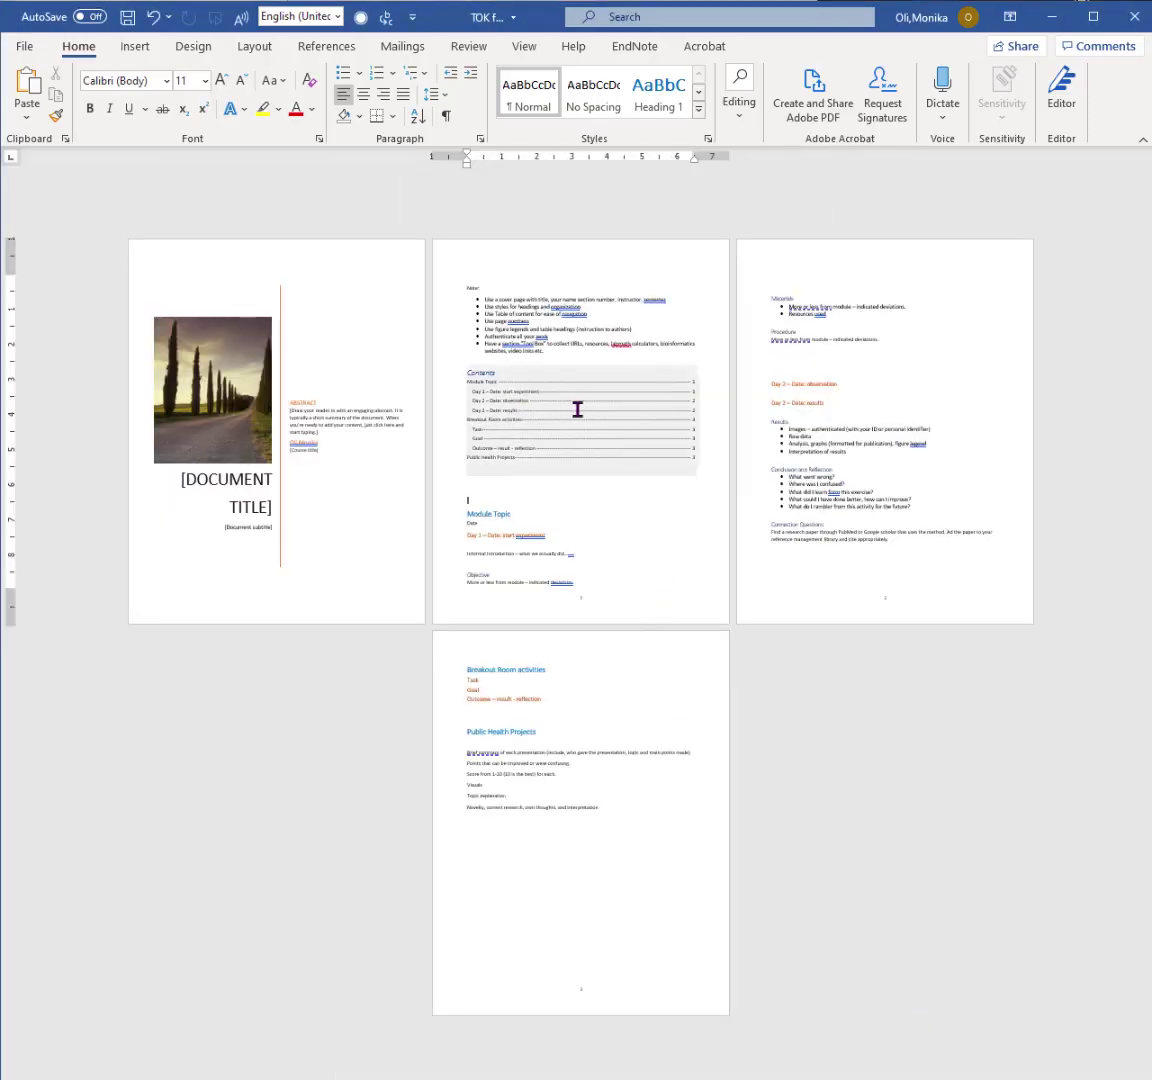
left_click(869, 859)
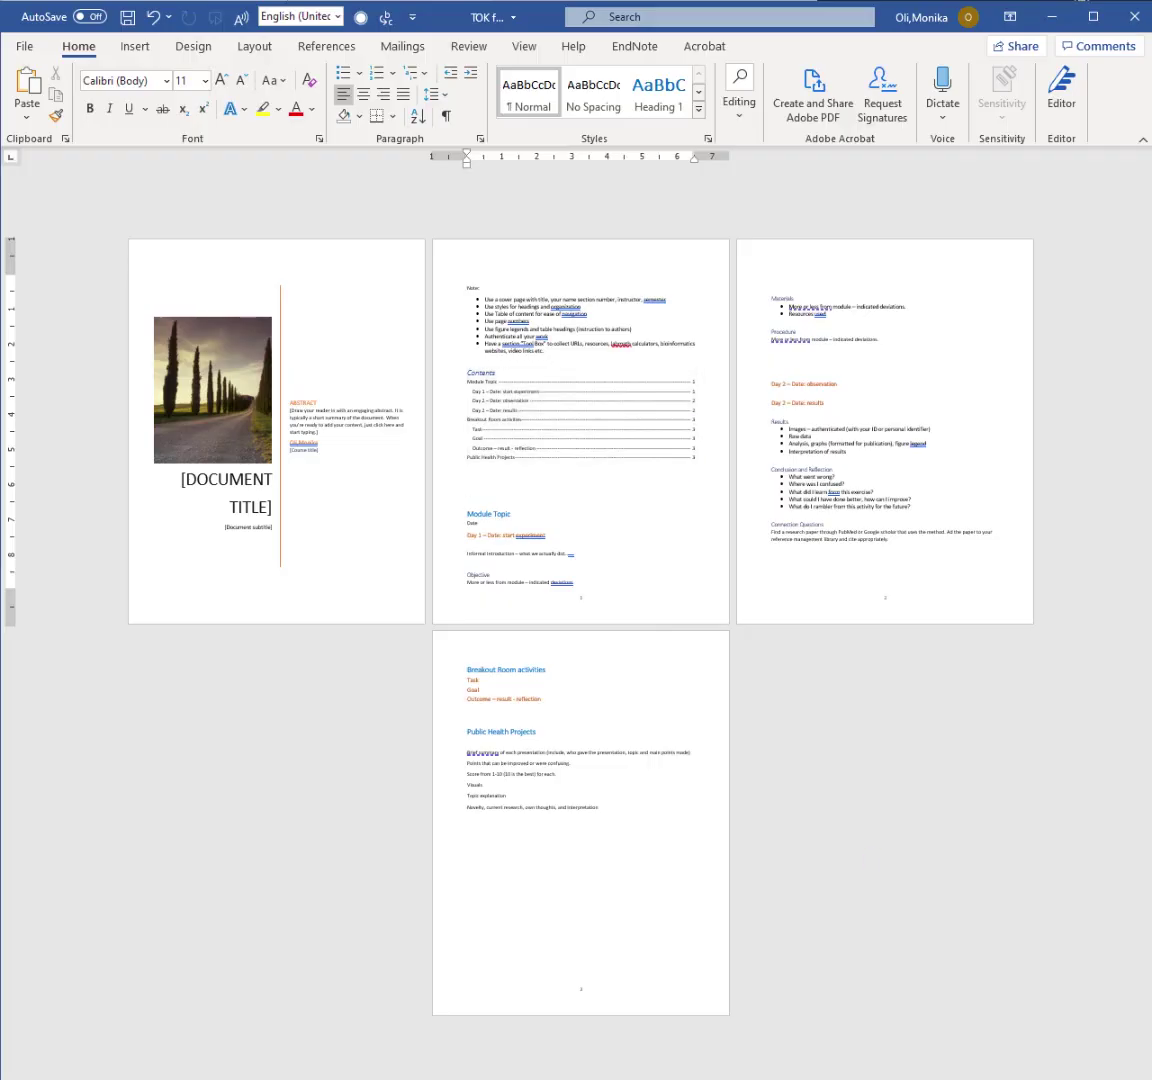
scroll(638, 270, "up", 7, "ctrl")
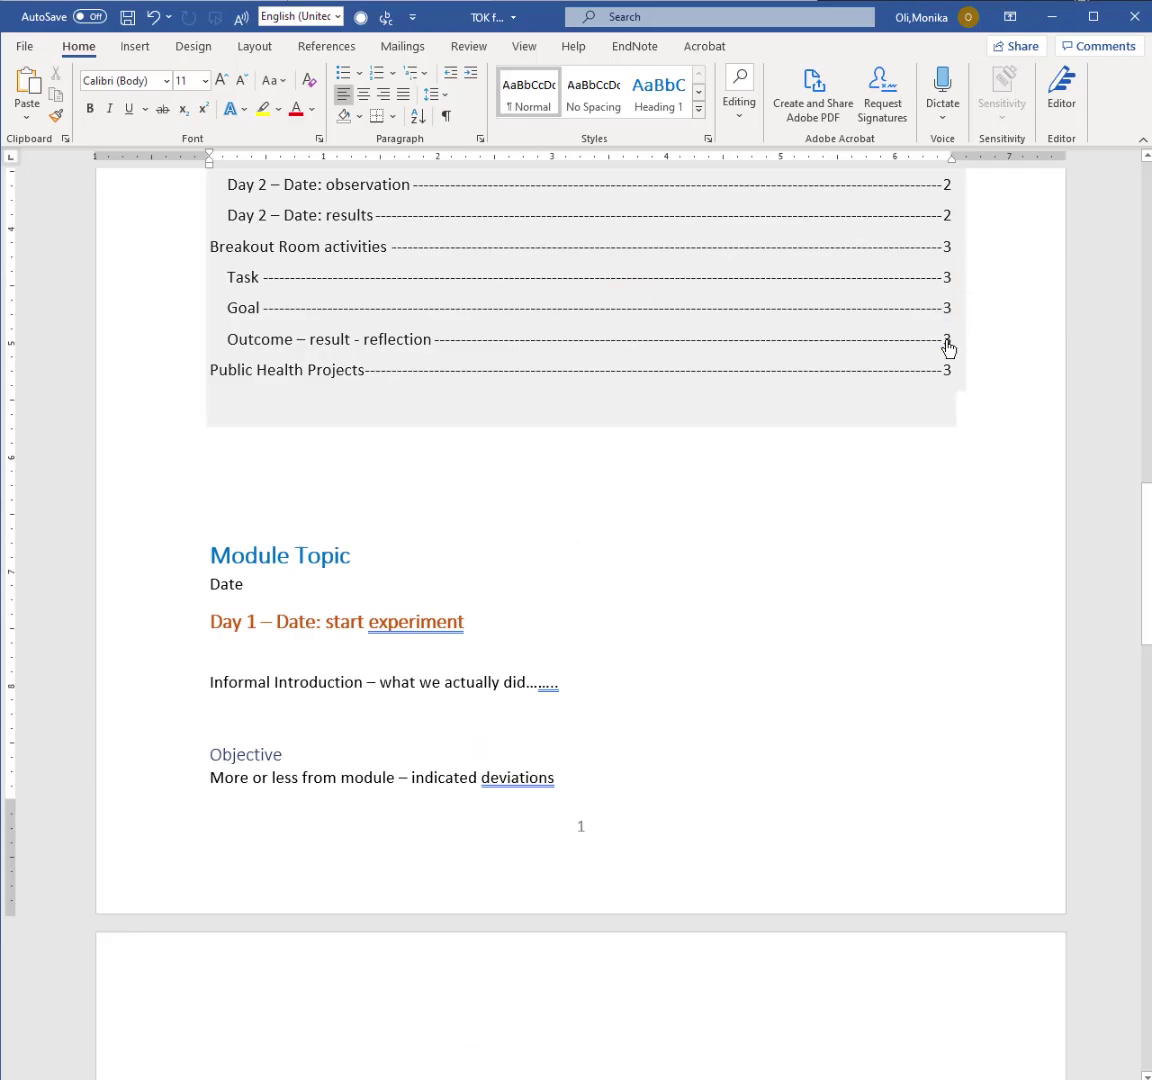
left_click(946, 342, "ctrl")
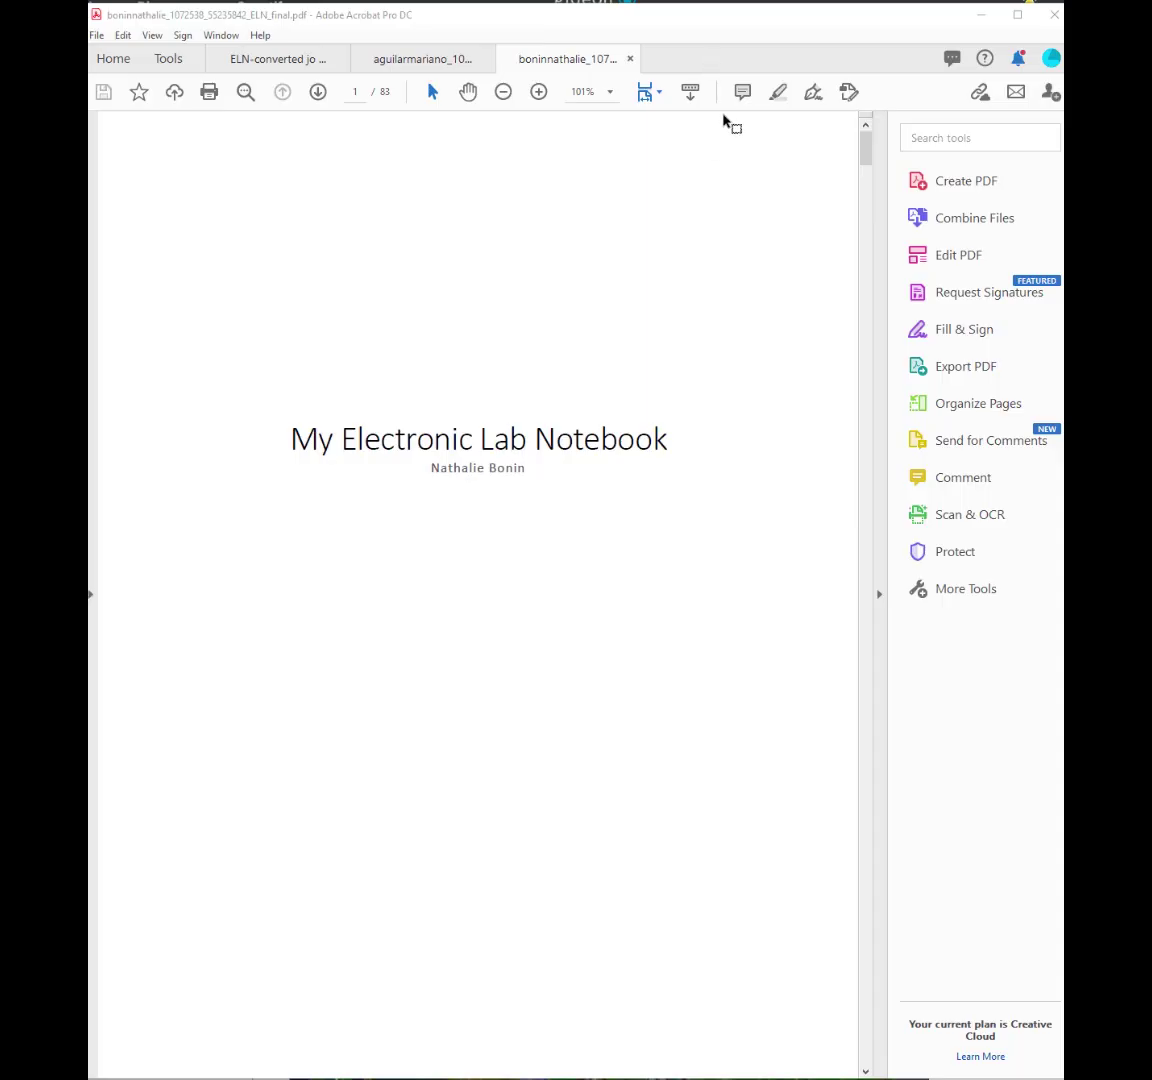
Step: Scroll the example lab notebook PDF from its cover past the Table of Contents to Module 7
scroll(683, 215, "down", 10)
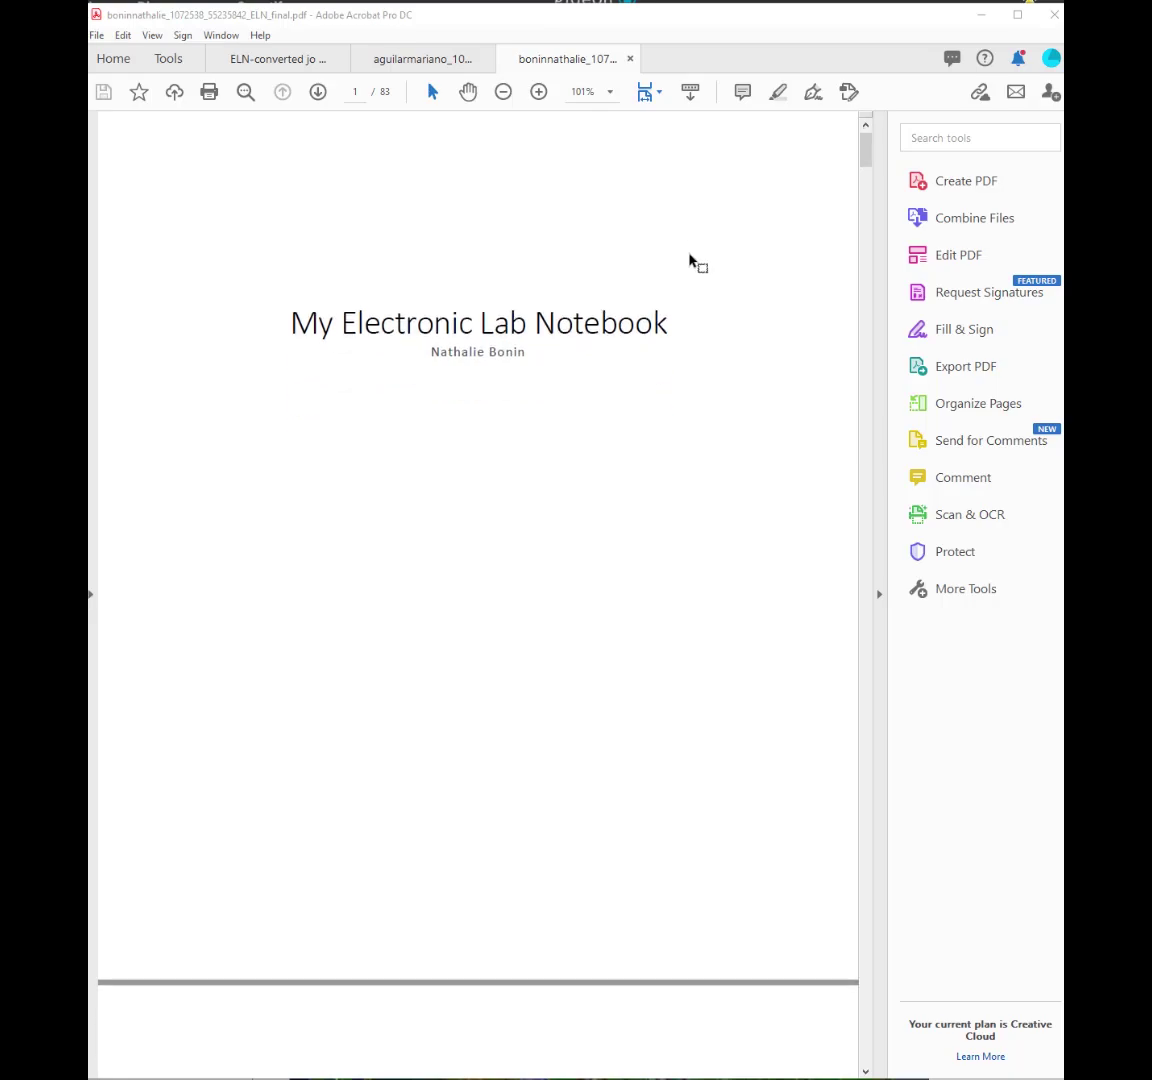
scroll(700, 265, "down", 10)
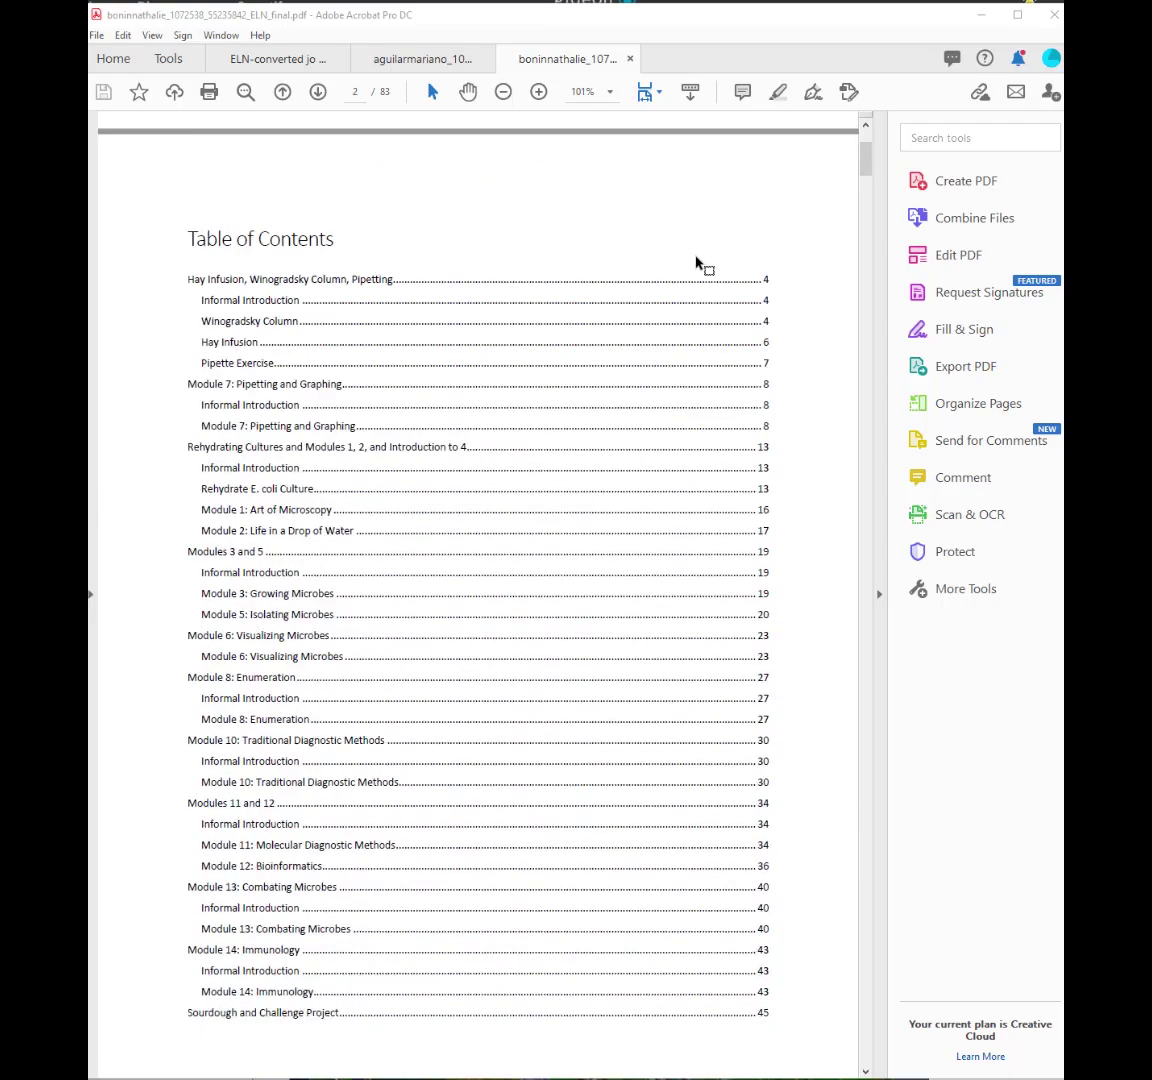
scroll(725, 269, "down", 6)
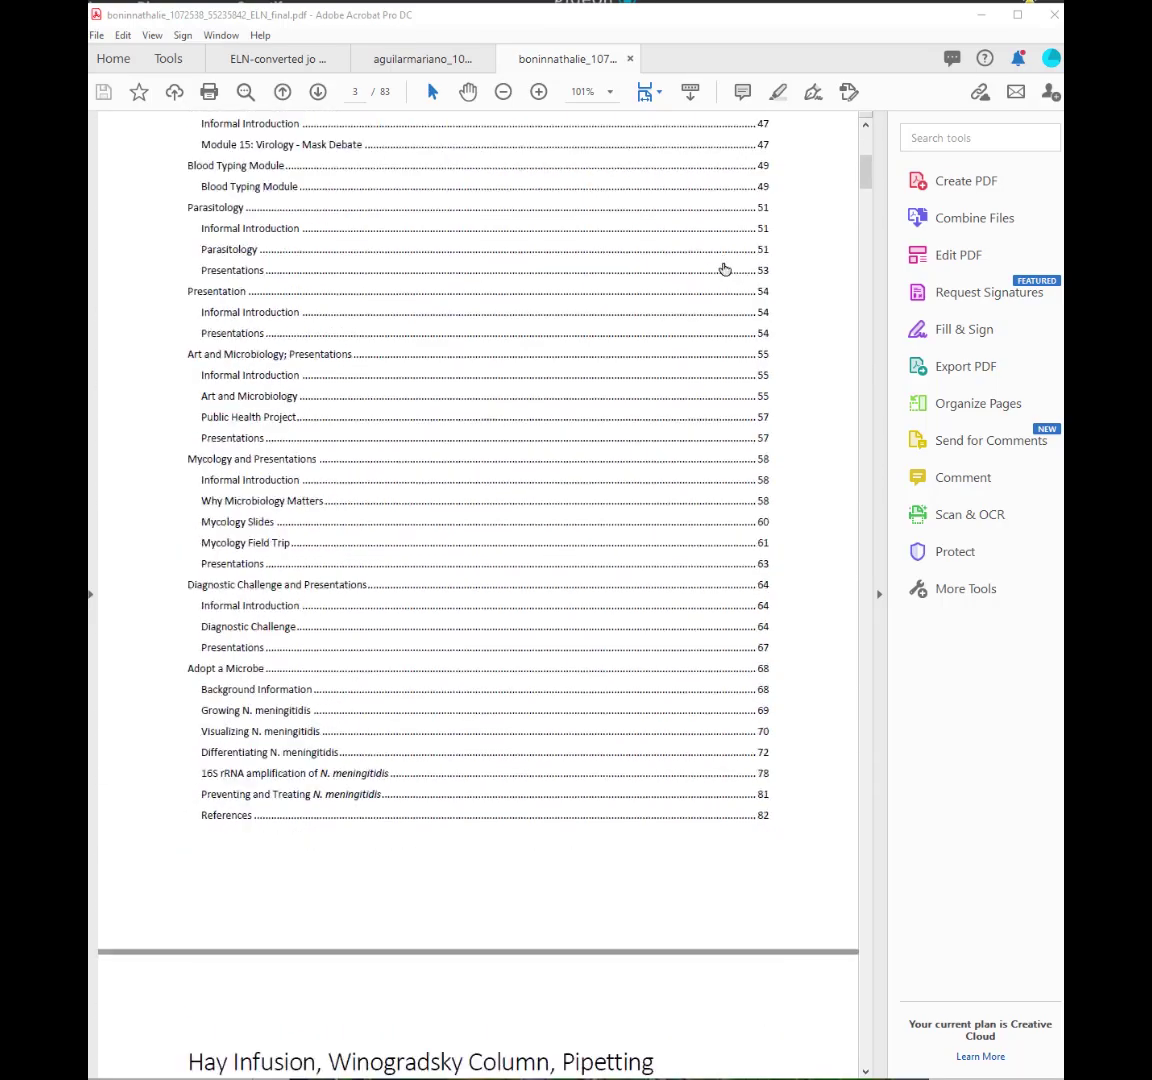
scroll(727, 270, "down", 5)
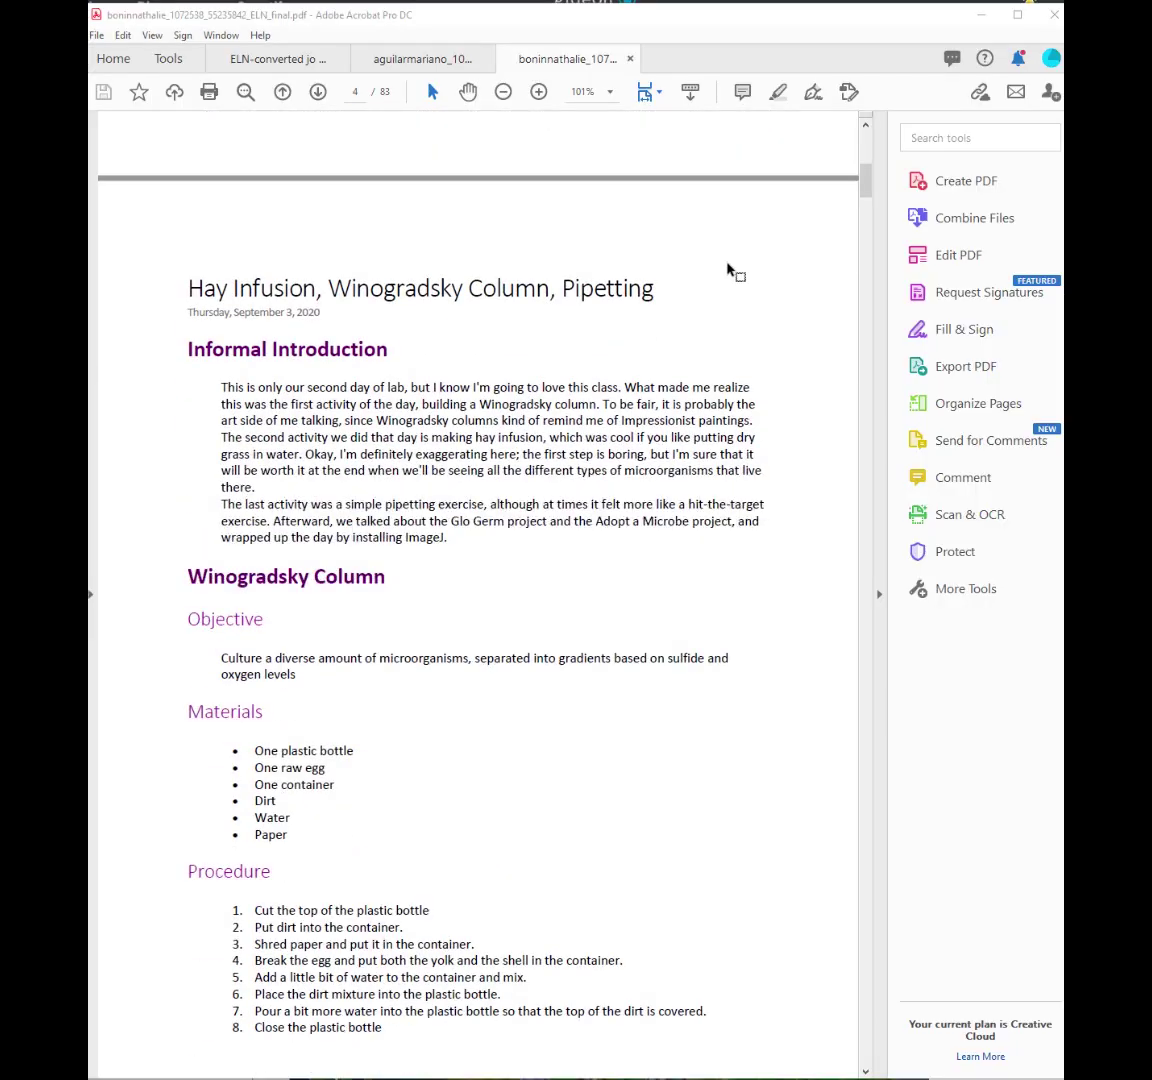
scroll(727, 270, "down", 2)
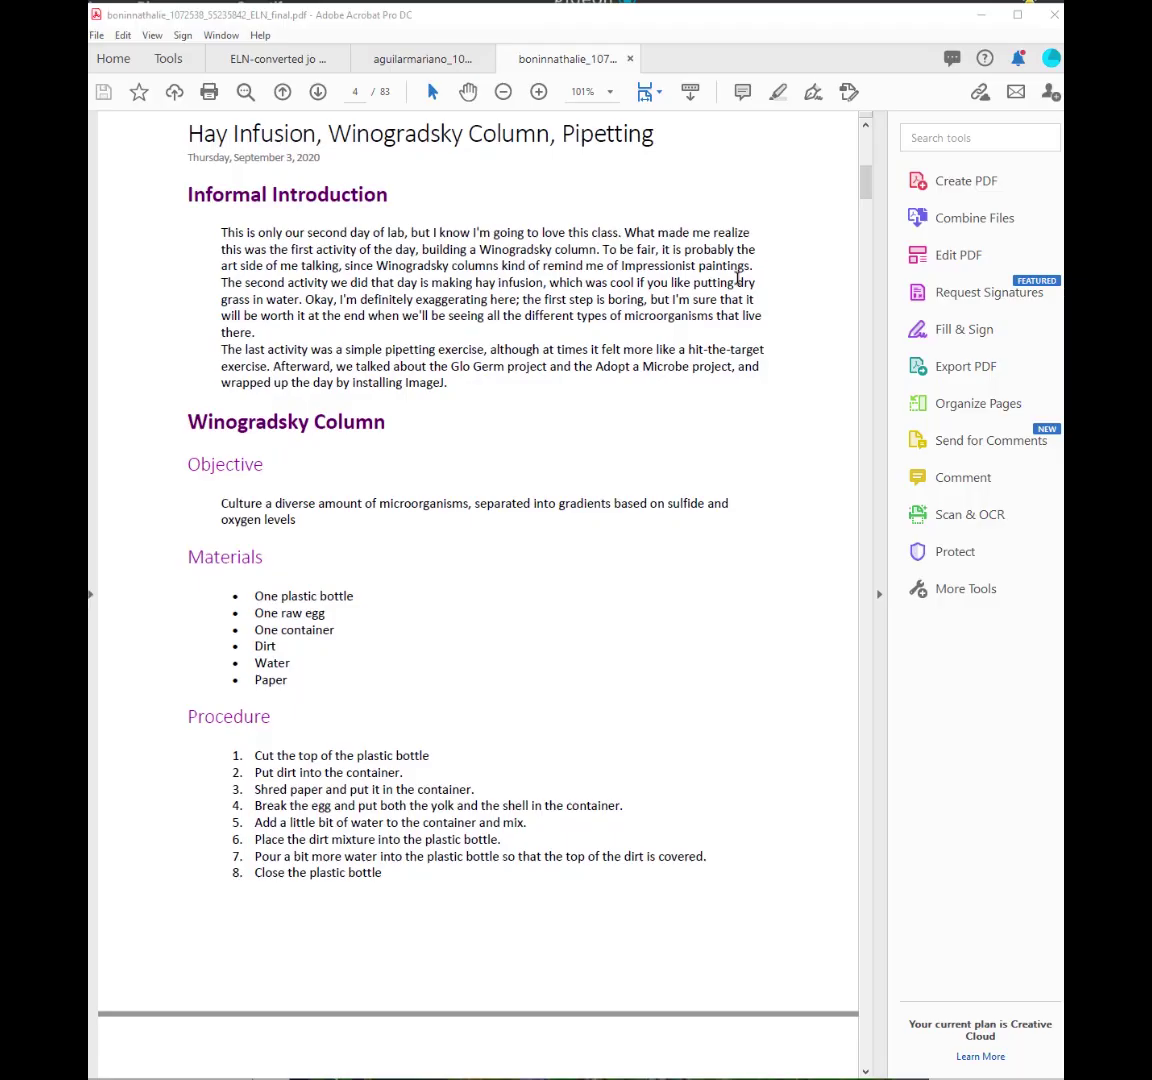
scroll(737, 280, "down", 8)
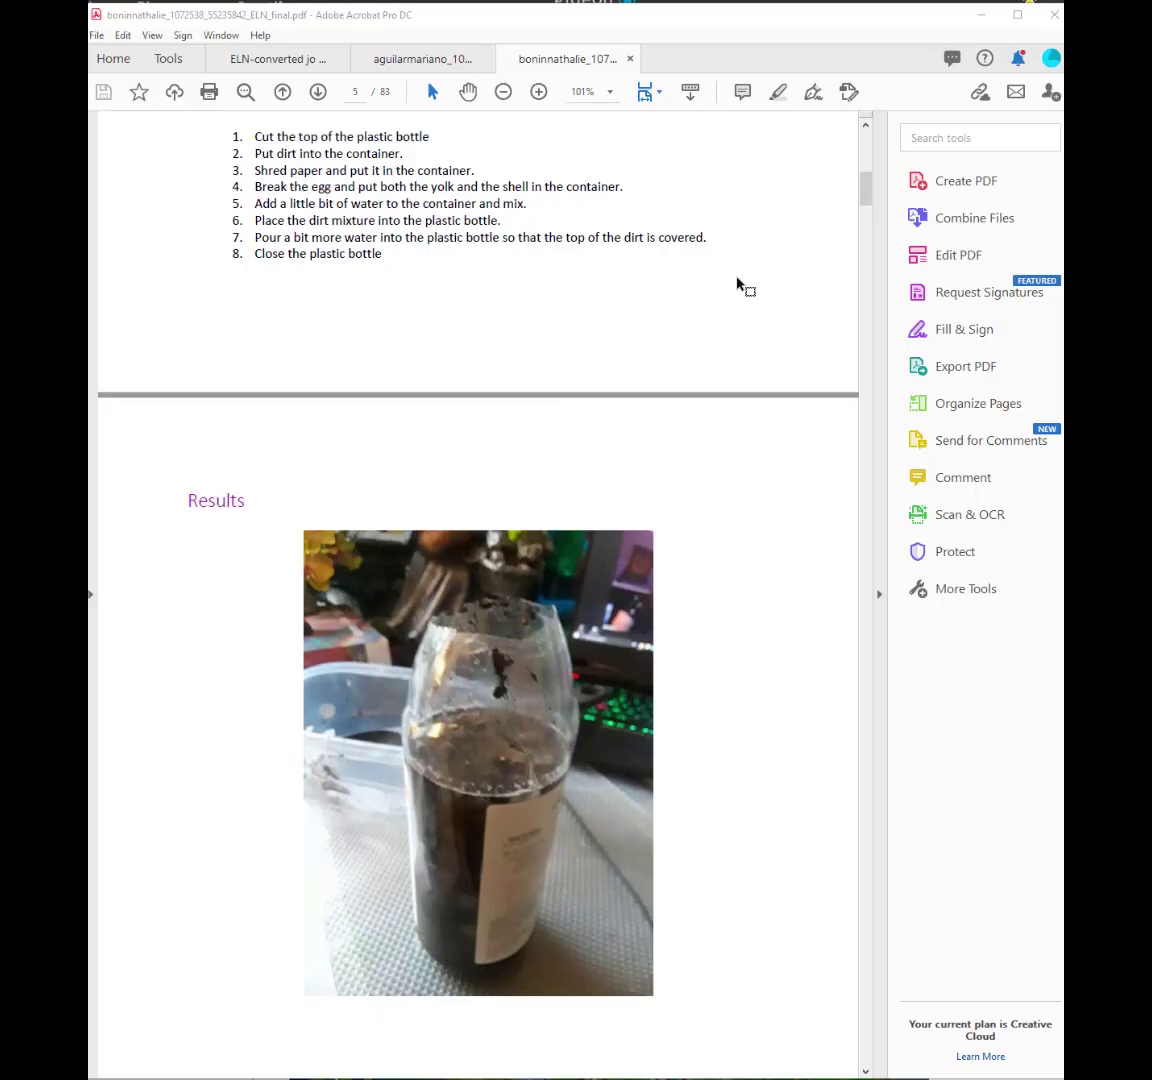
scroll(737, 285, "down", 7)
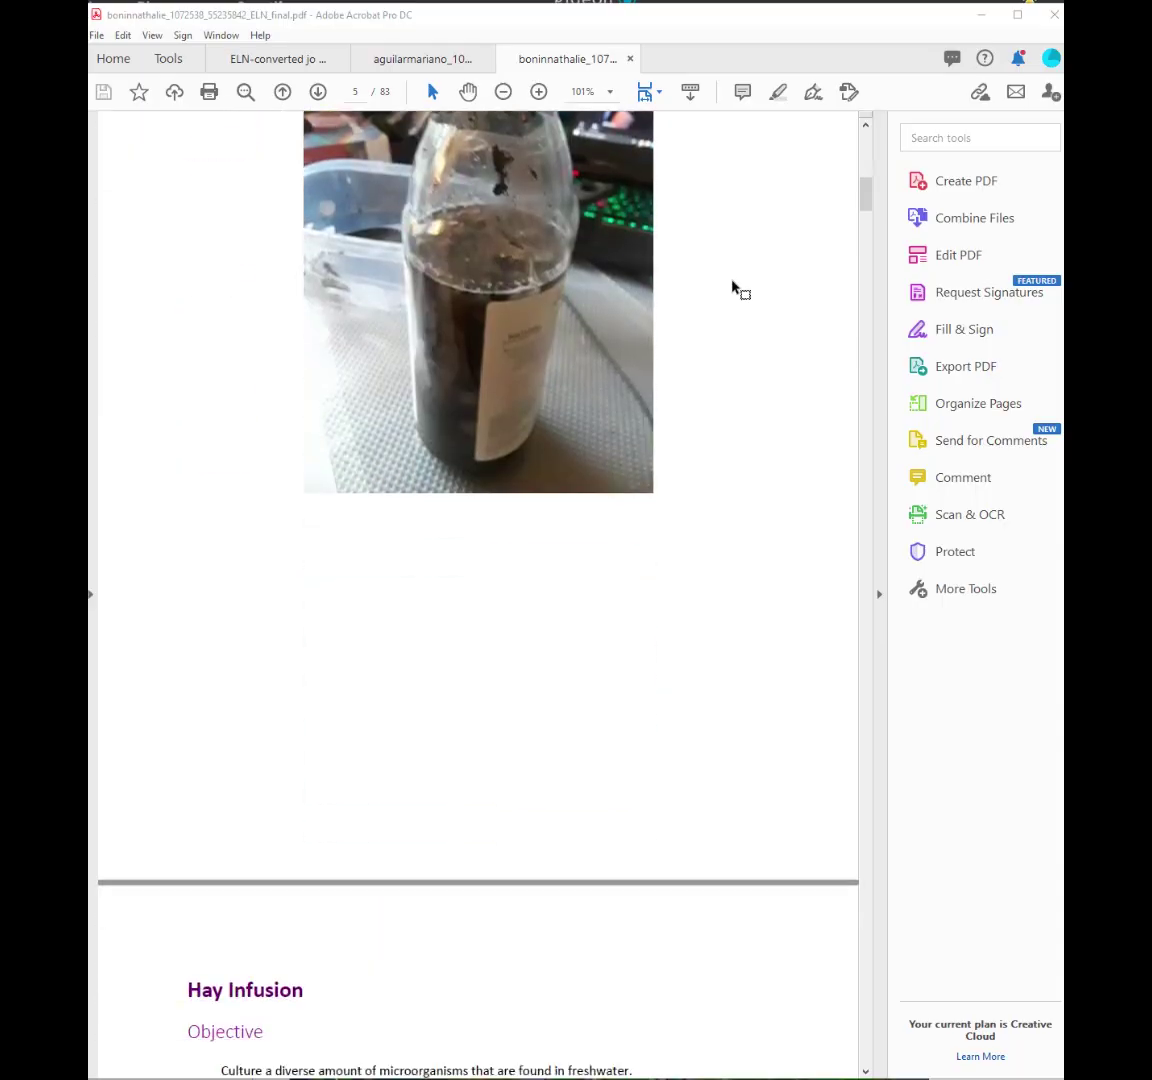
scroll(737, 289, "down", 12)
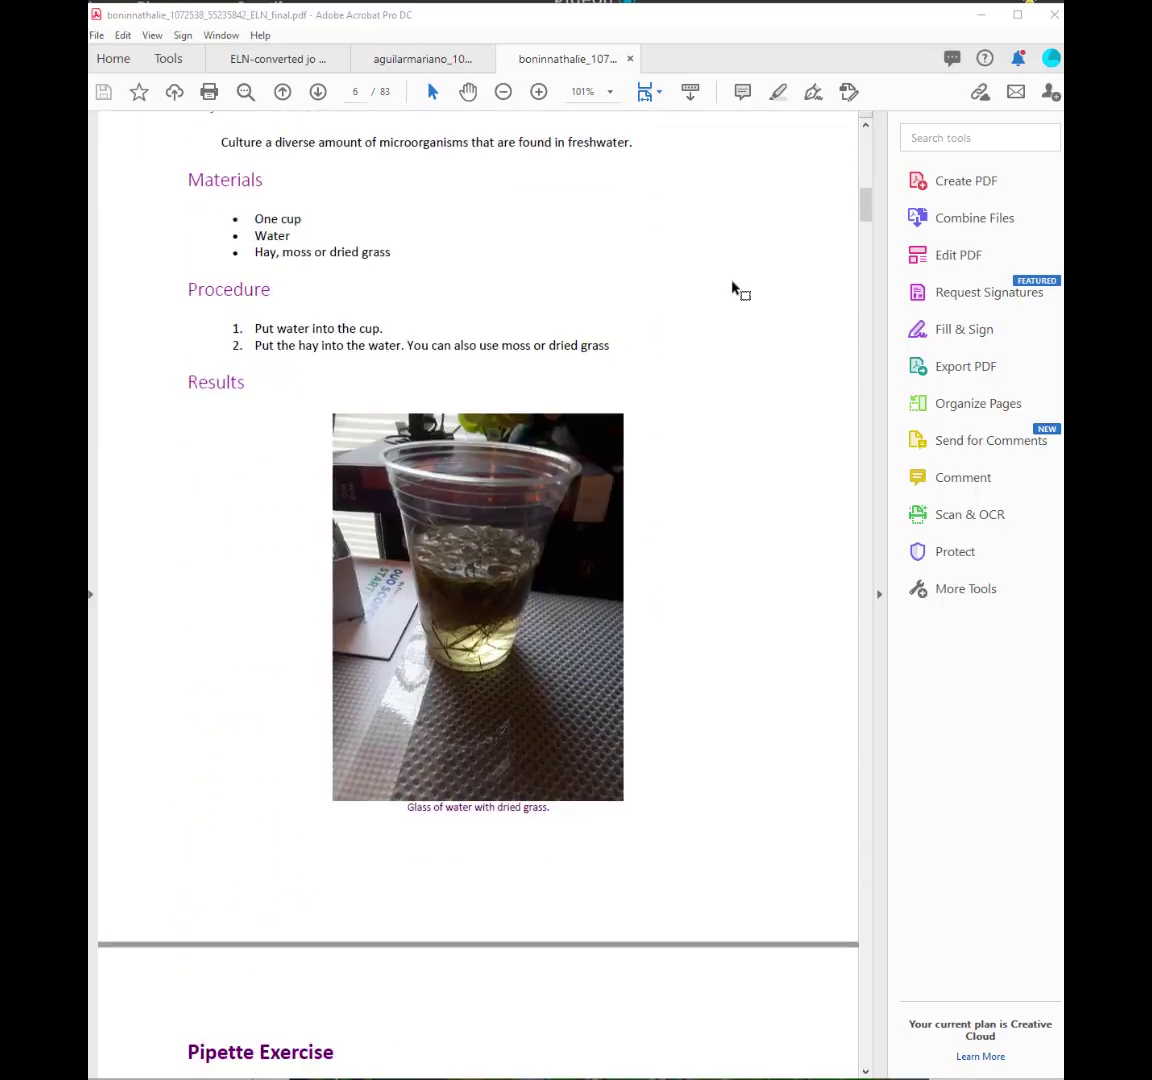
scroll(737, 289, "down", 13)
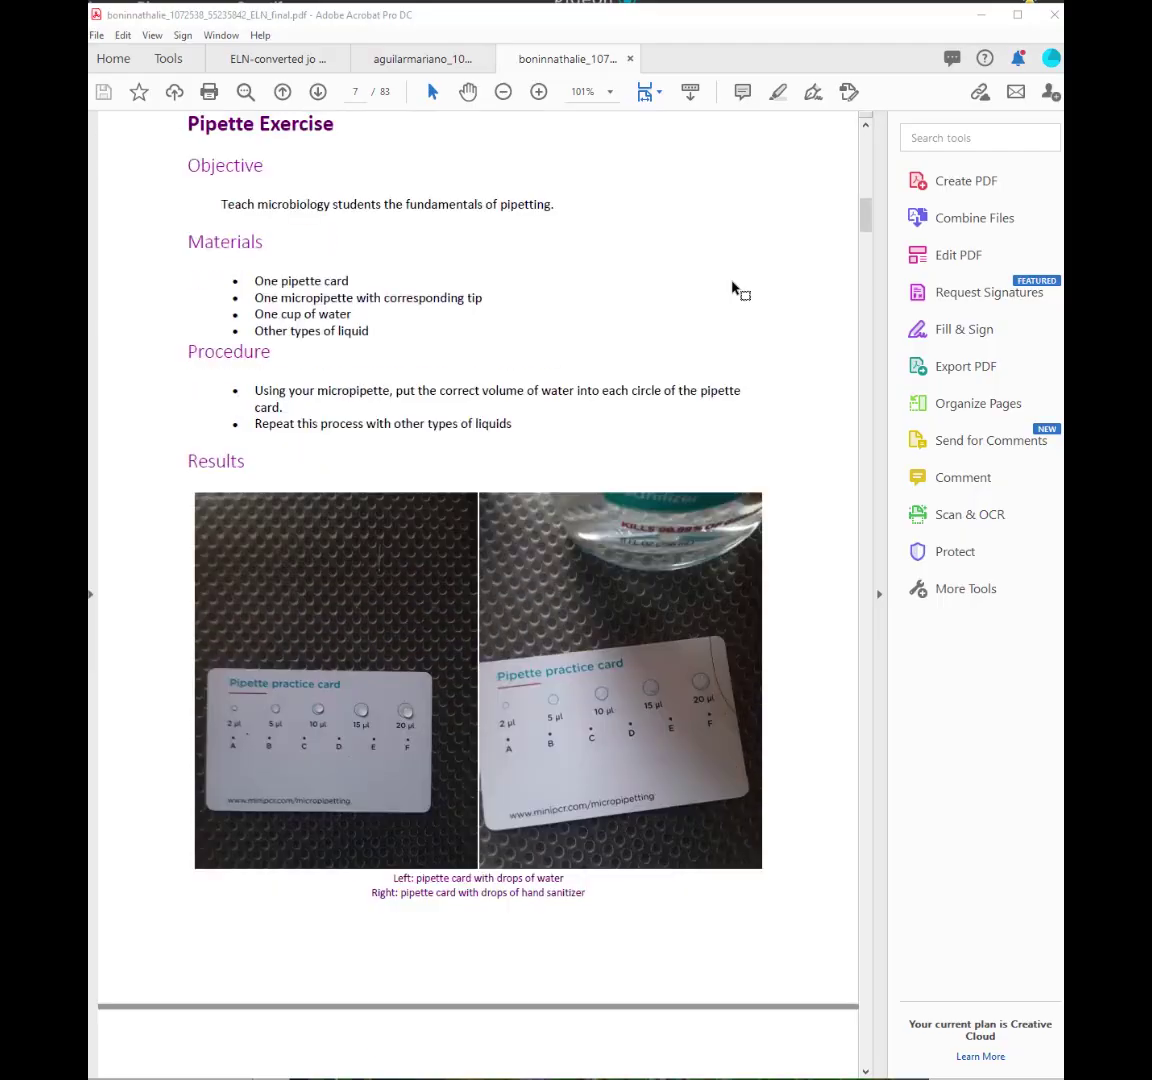
scroll(737, 289, "down", 4)
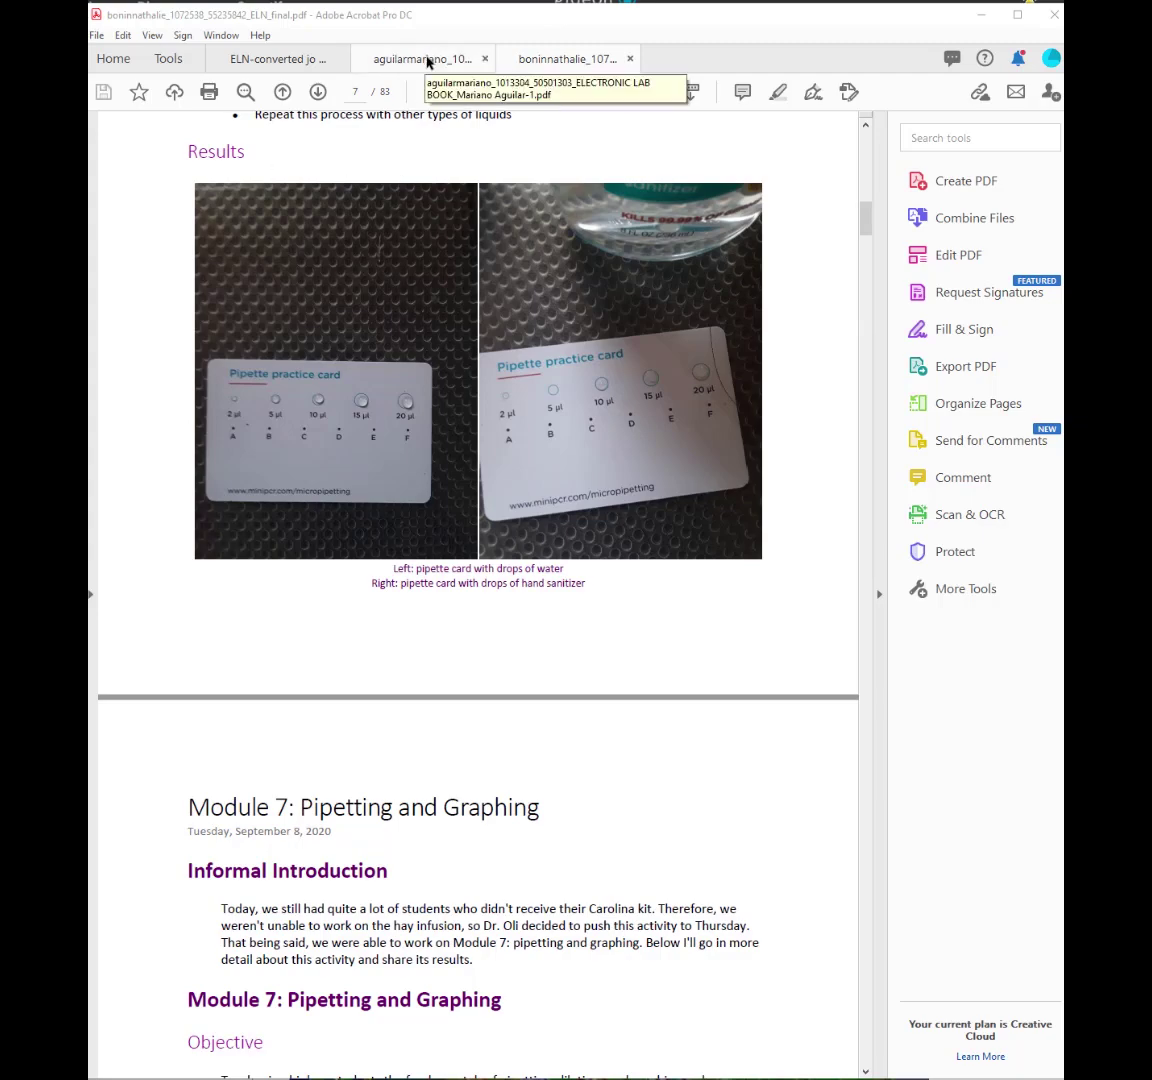
Step: Switch to the second example lab notebook PDF and scroll through its cover and contents
left_click(427, 62)
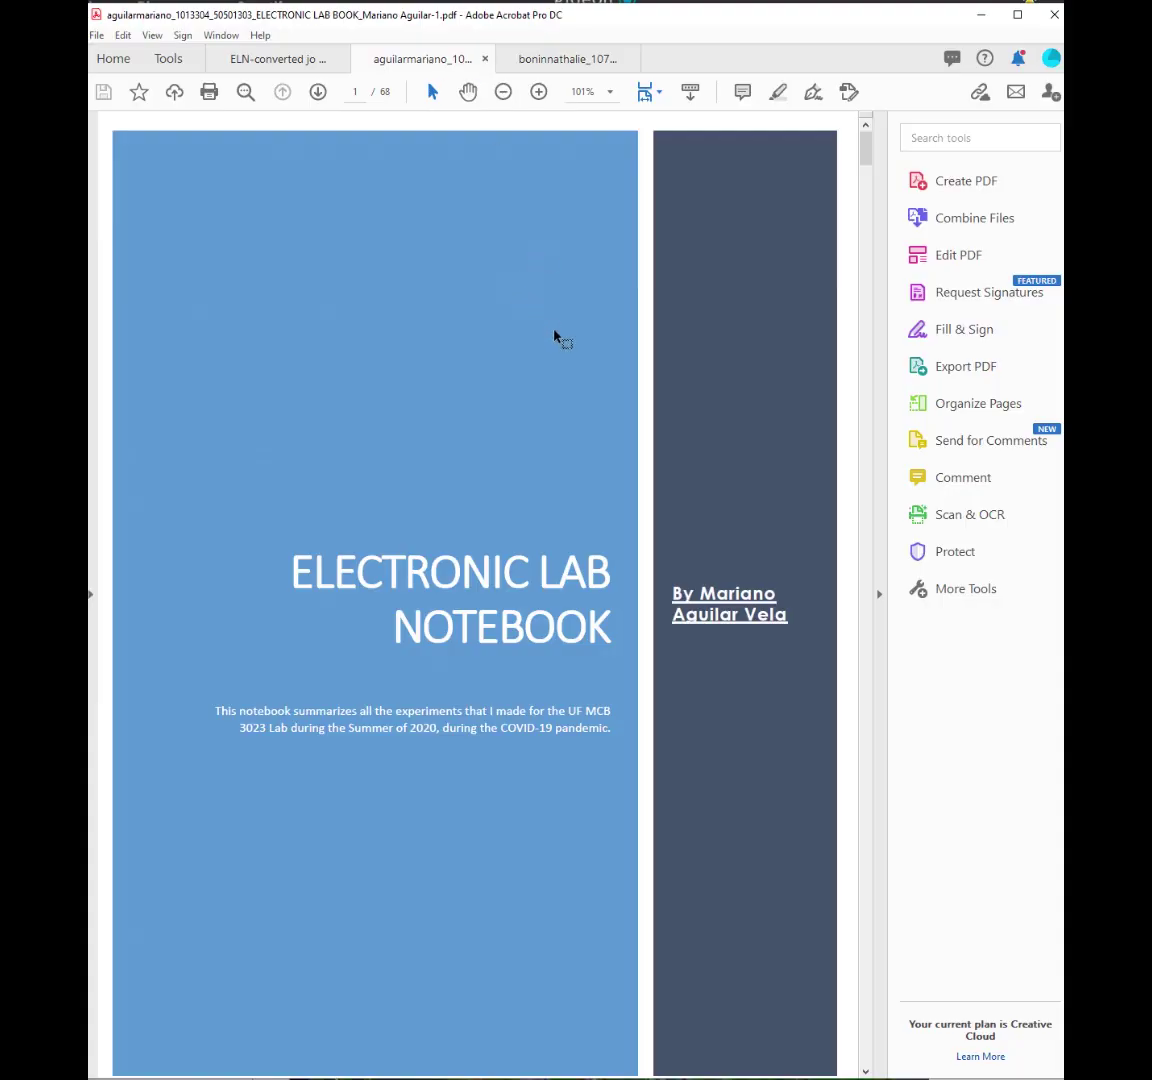
scroll(556, 337, "down", 3)
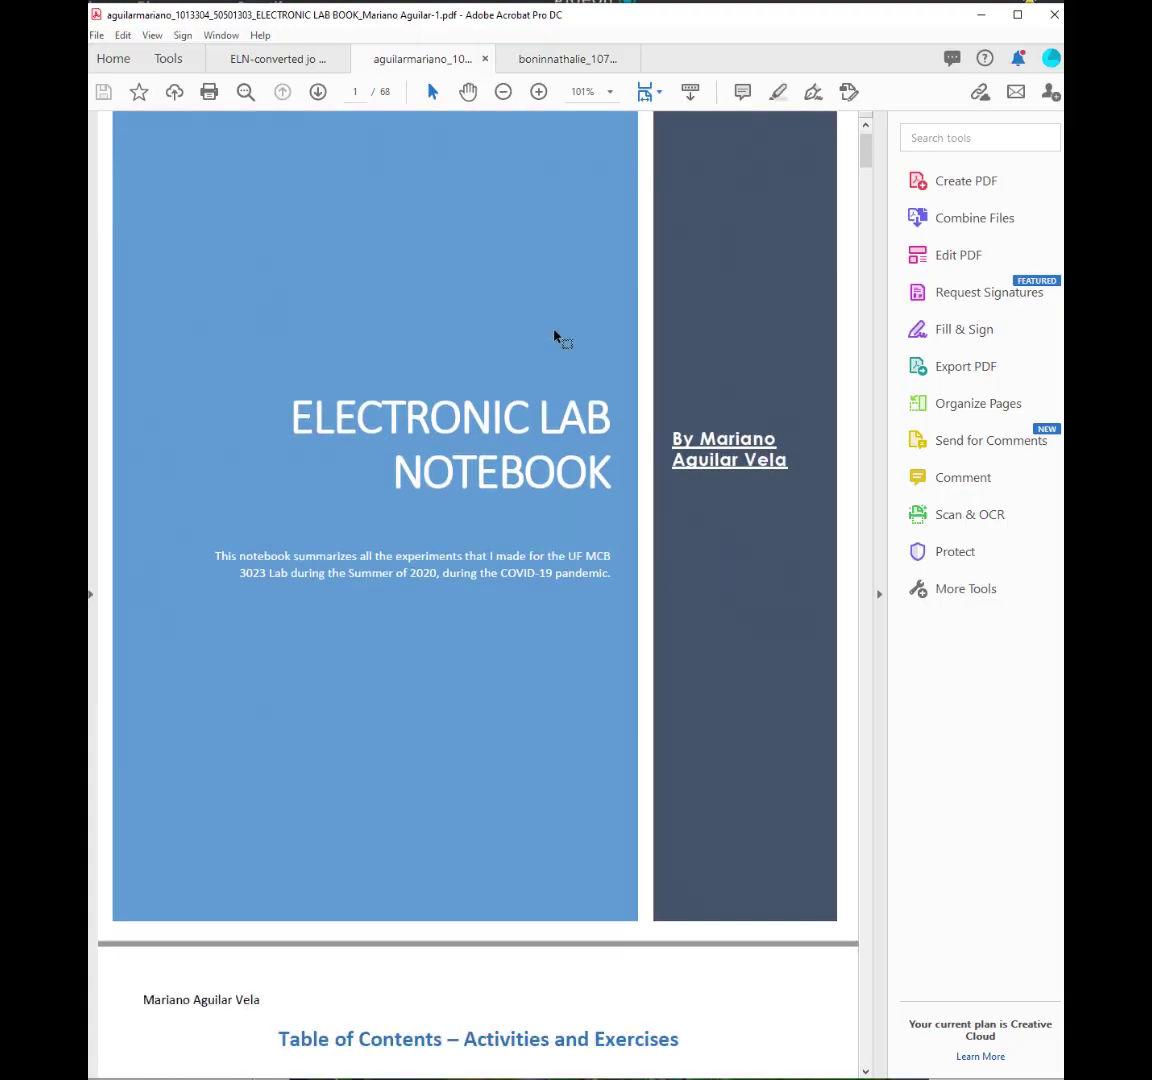
scroll(556, 337, "down", 14)
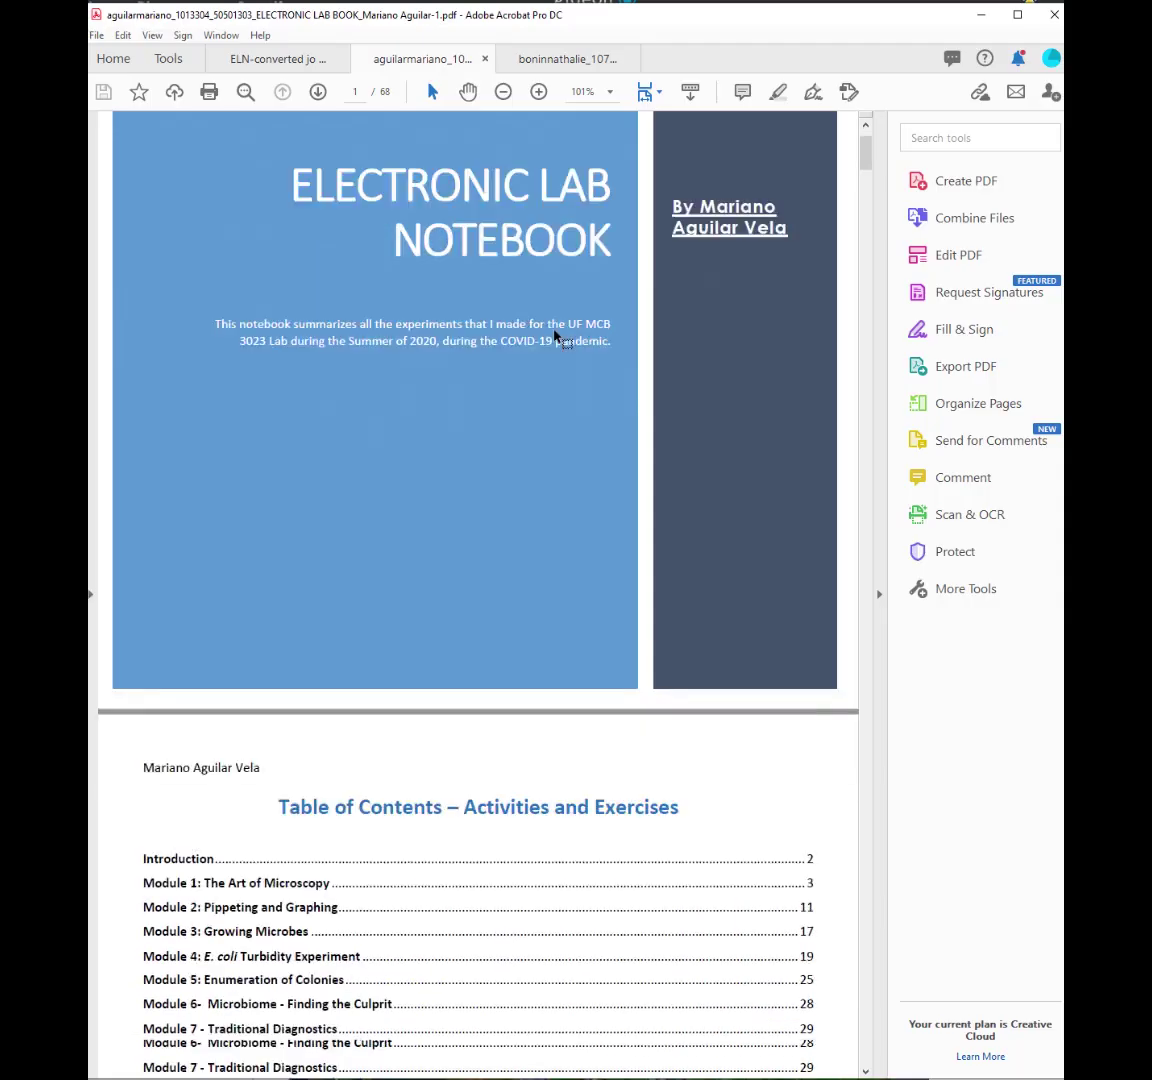
scroll(556, 337, "down", 4)
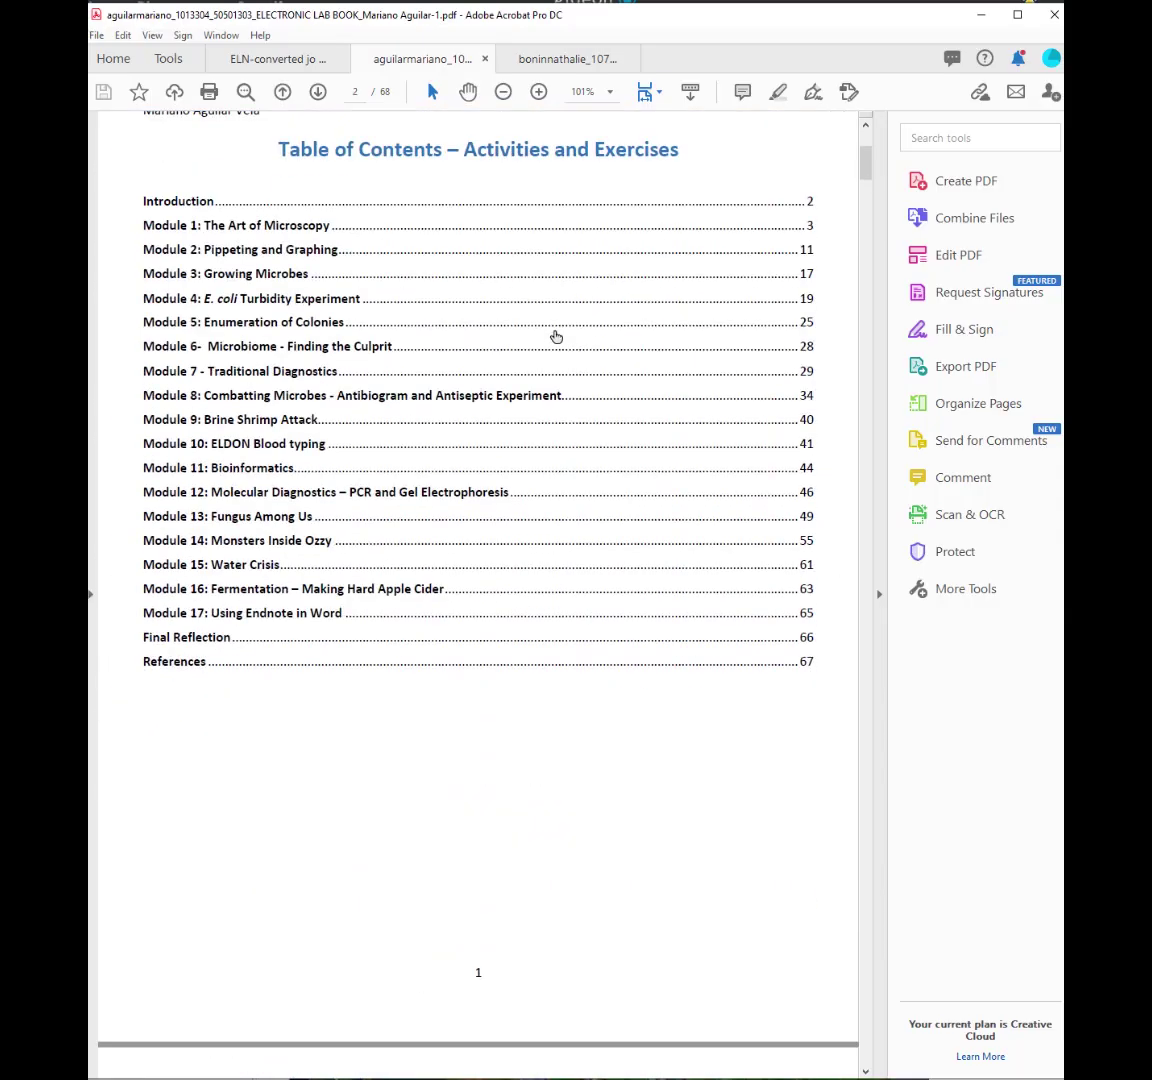
scroll(556, 337, "down", 14)
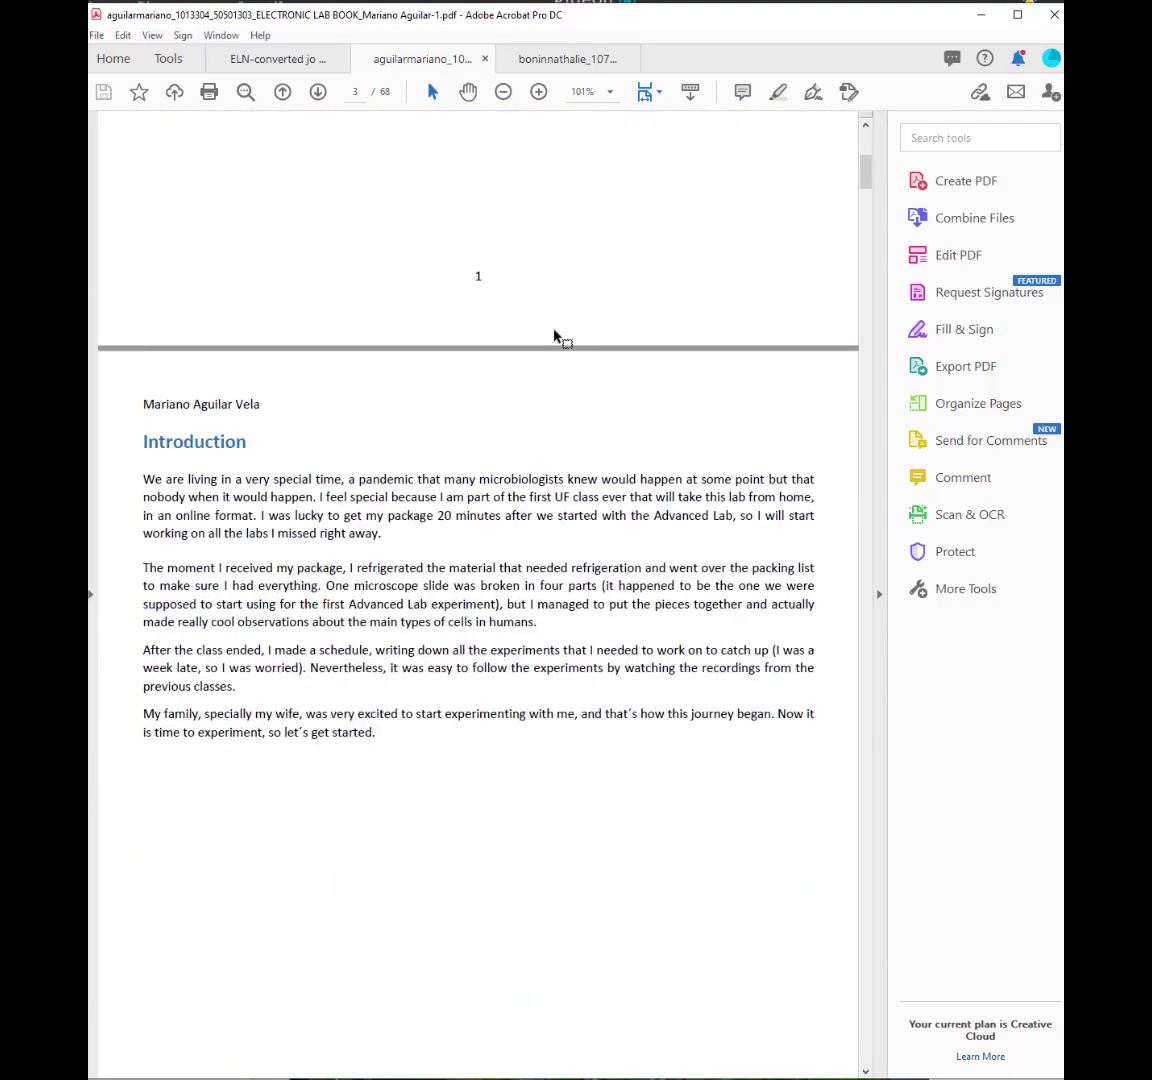
scroll(556, 337, "down", 4)
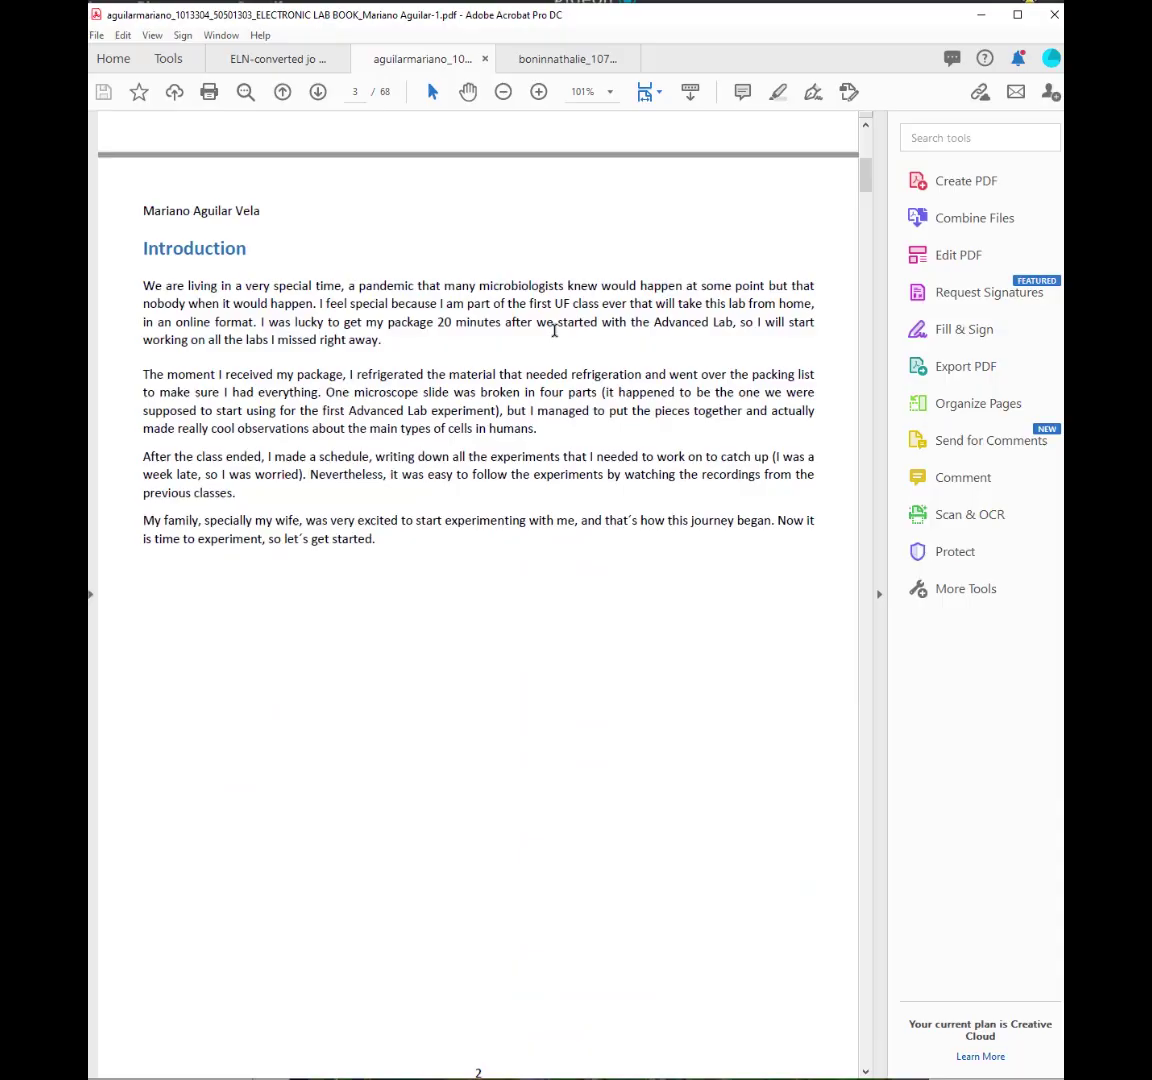
scroll(555, 332, "down", 16)
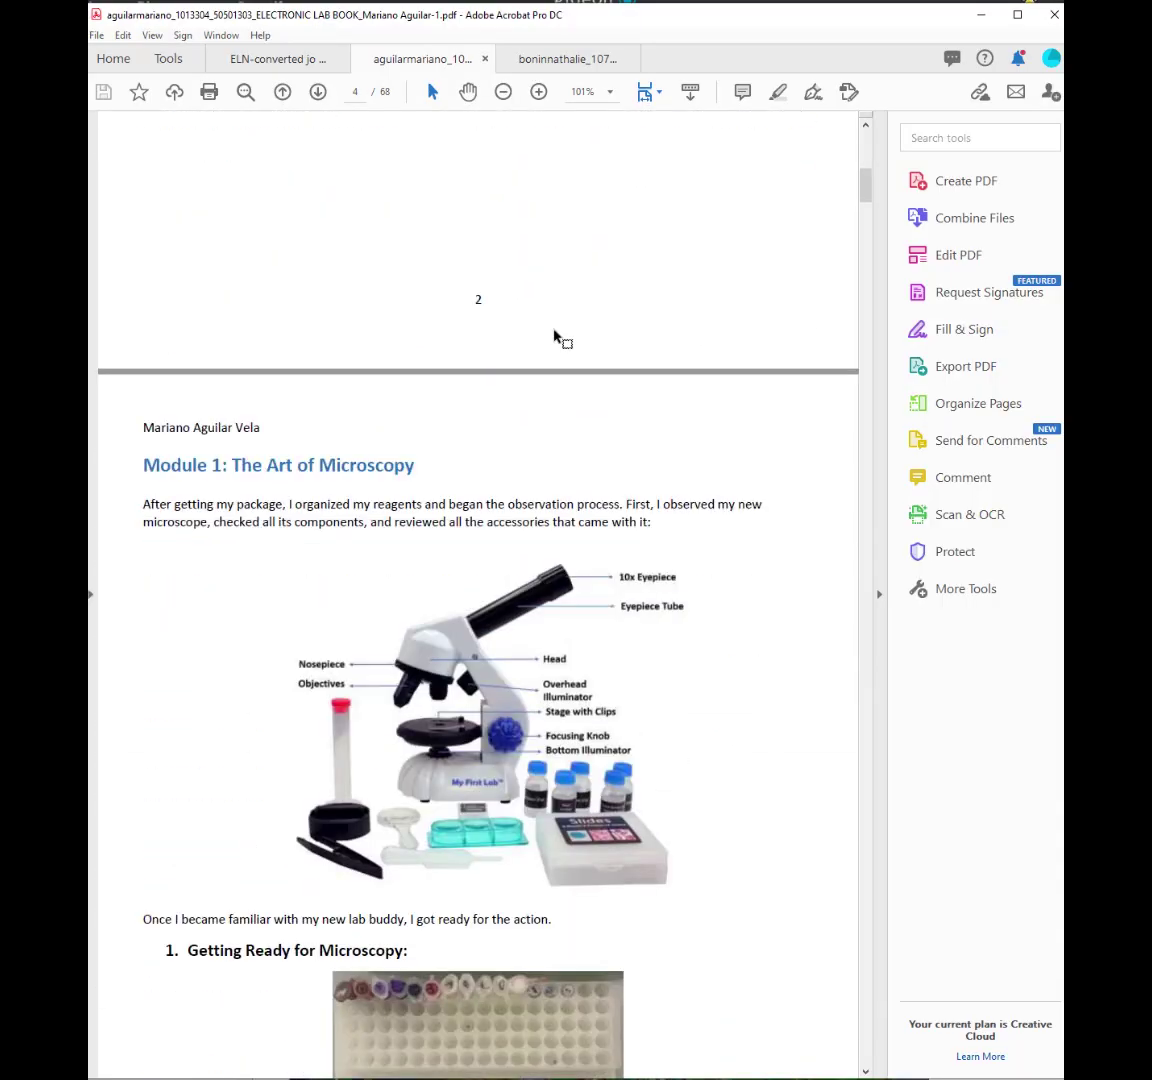
Step: Scroll through its Introduction and Module 1 microscopy pages to page 7
scroll(556, 337, "down", 13)
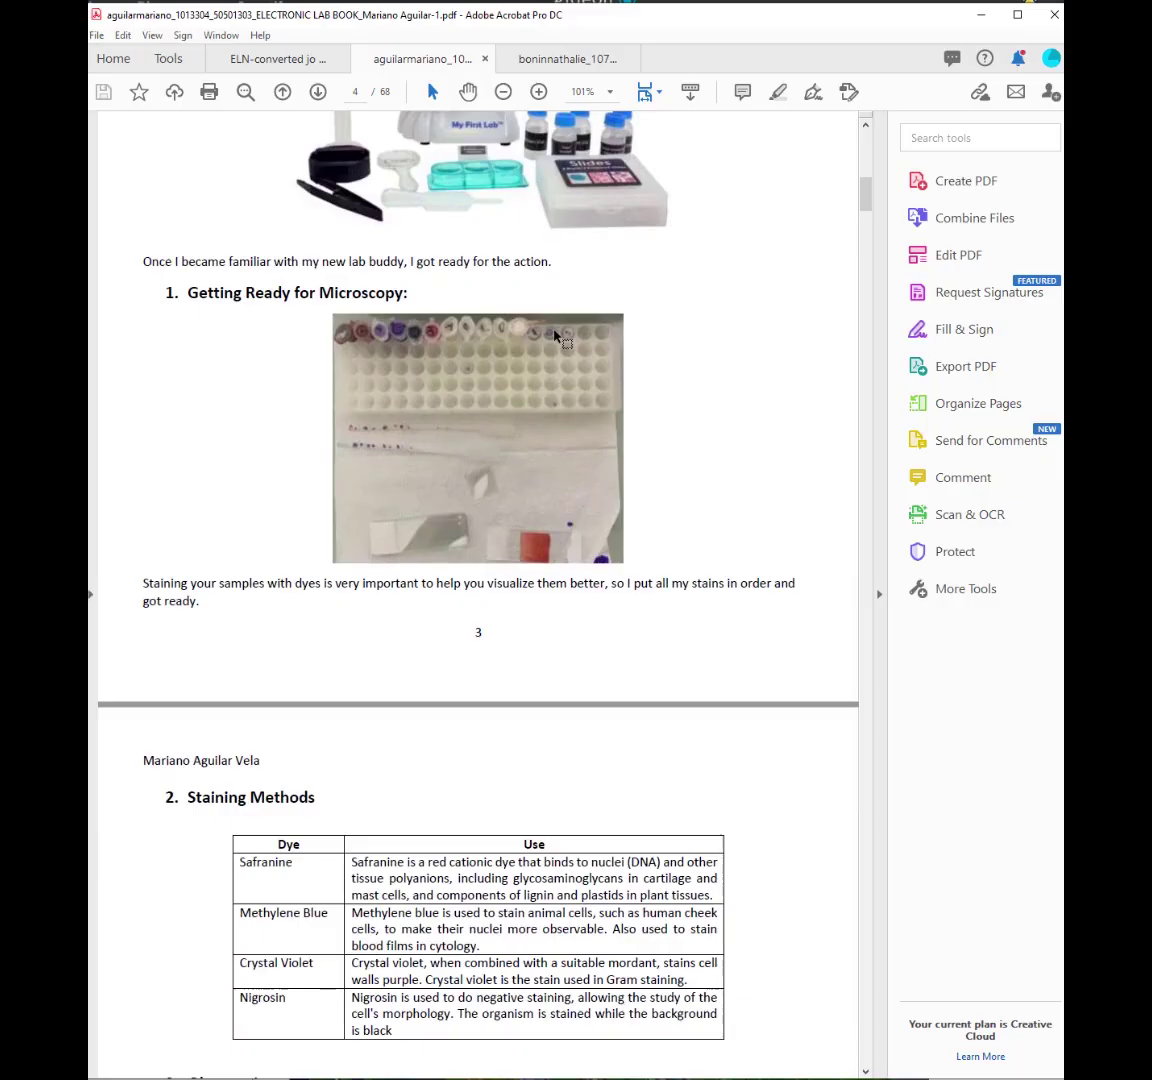
scroll(556, 337, "down", 3)
scroll(554, 330, "down", 2)
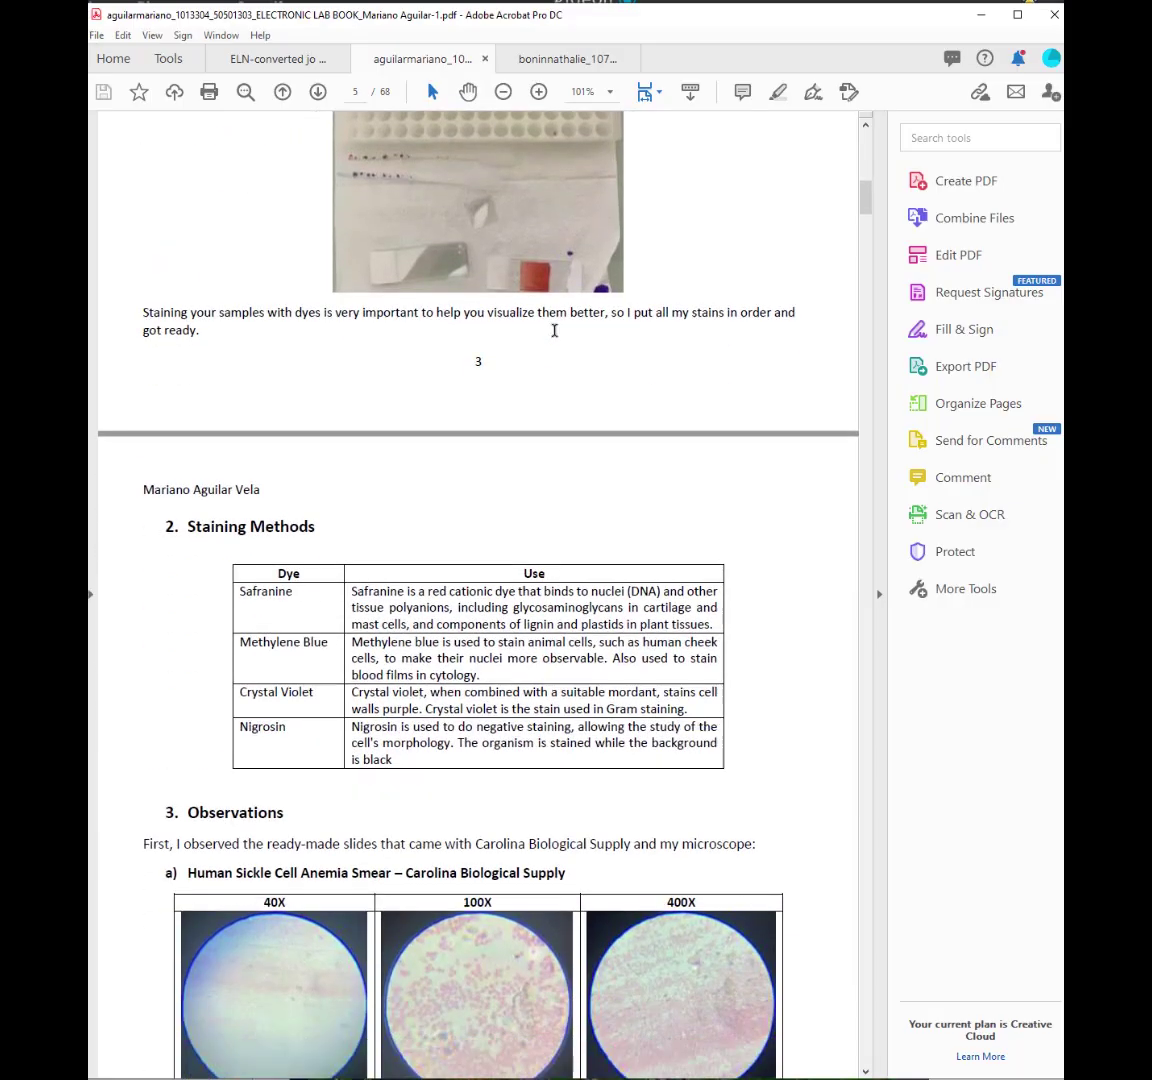
scroll(554, 330, "down", 2)
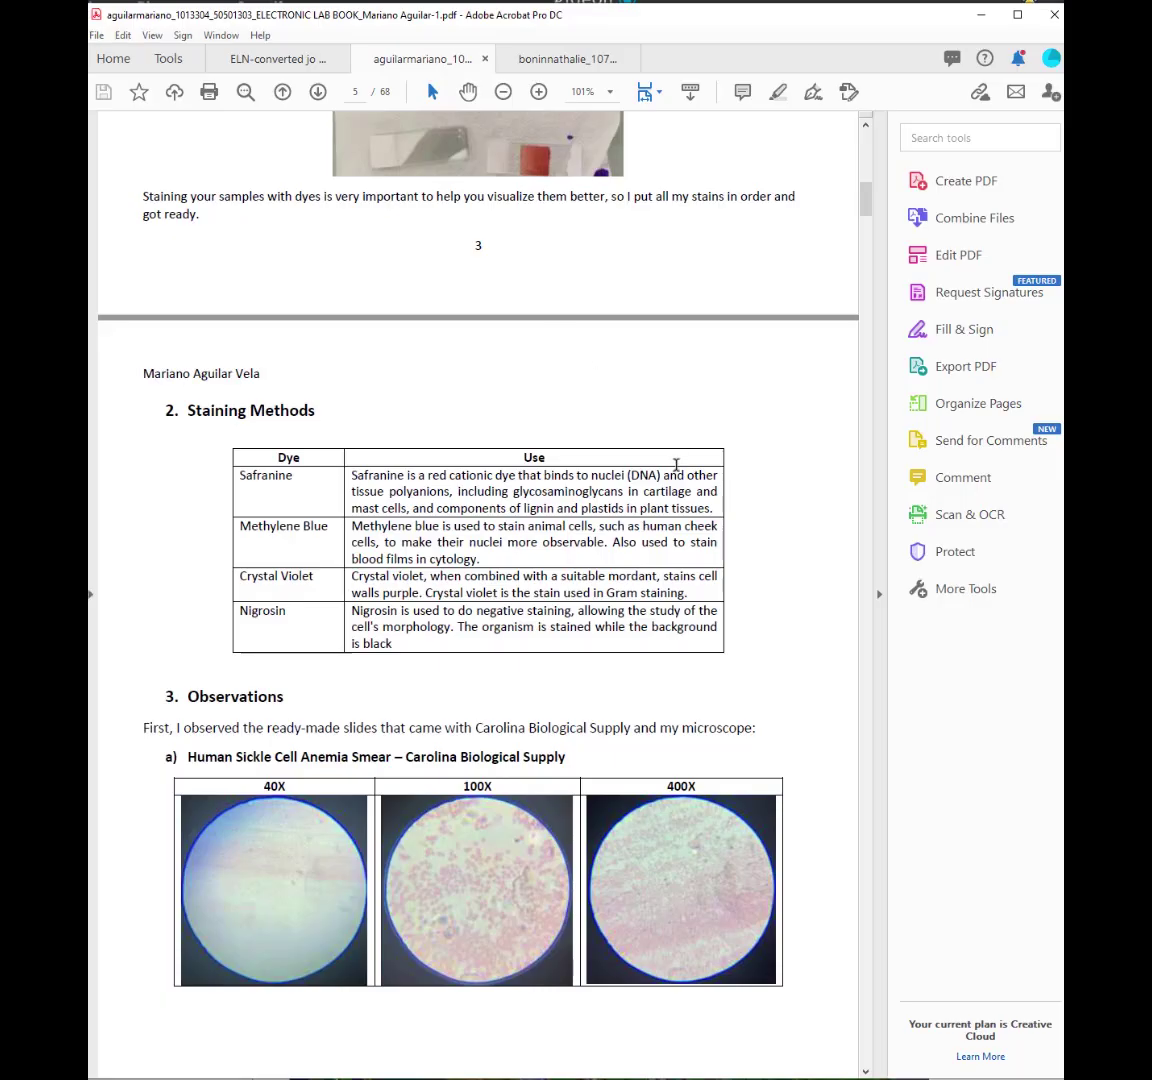
scroll(608, 418, "down", 3)
scroll(700, 475, "down", 10)
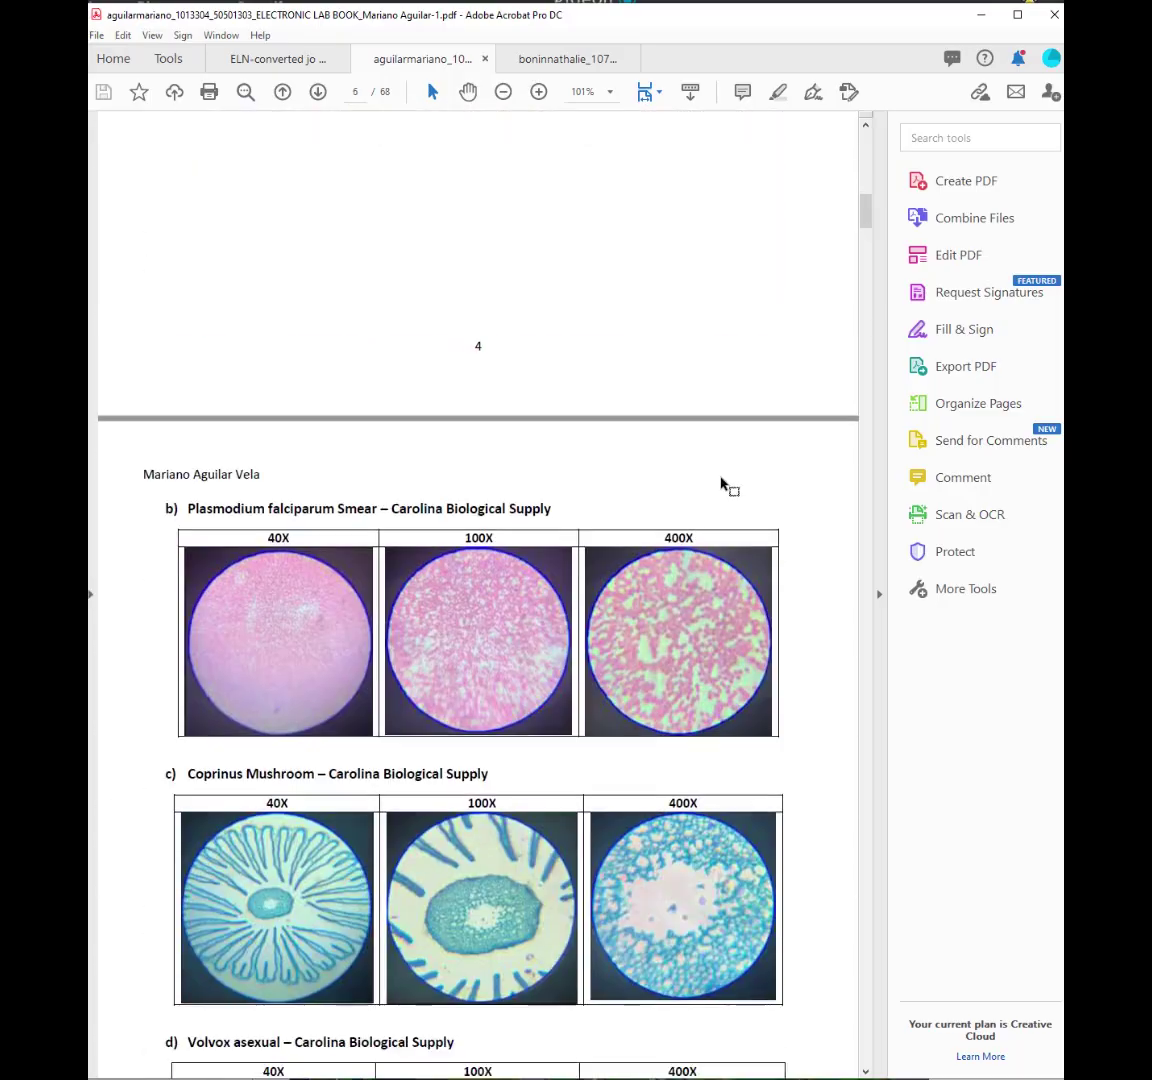
scroll(729, 487, "down", 8)
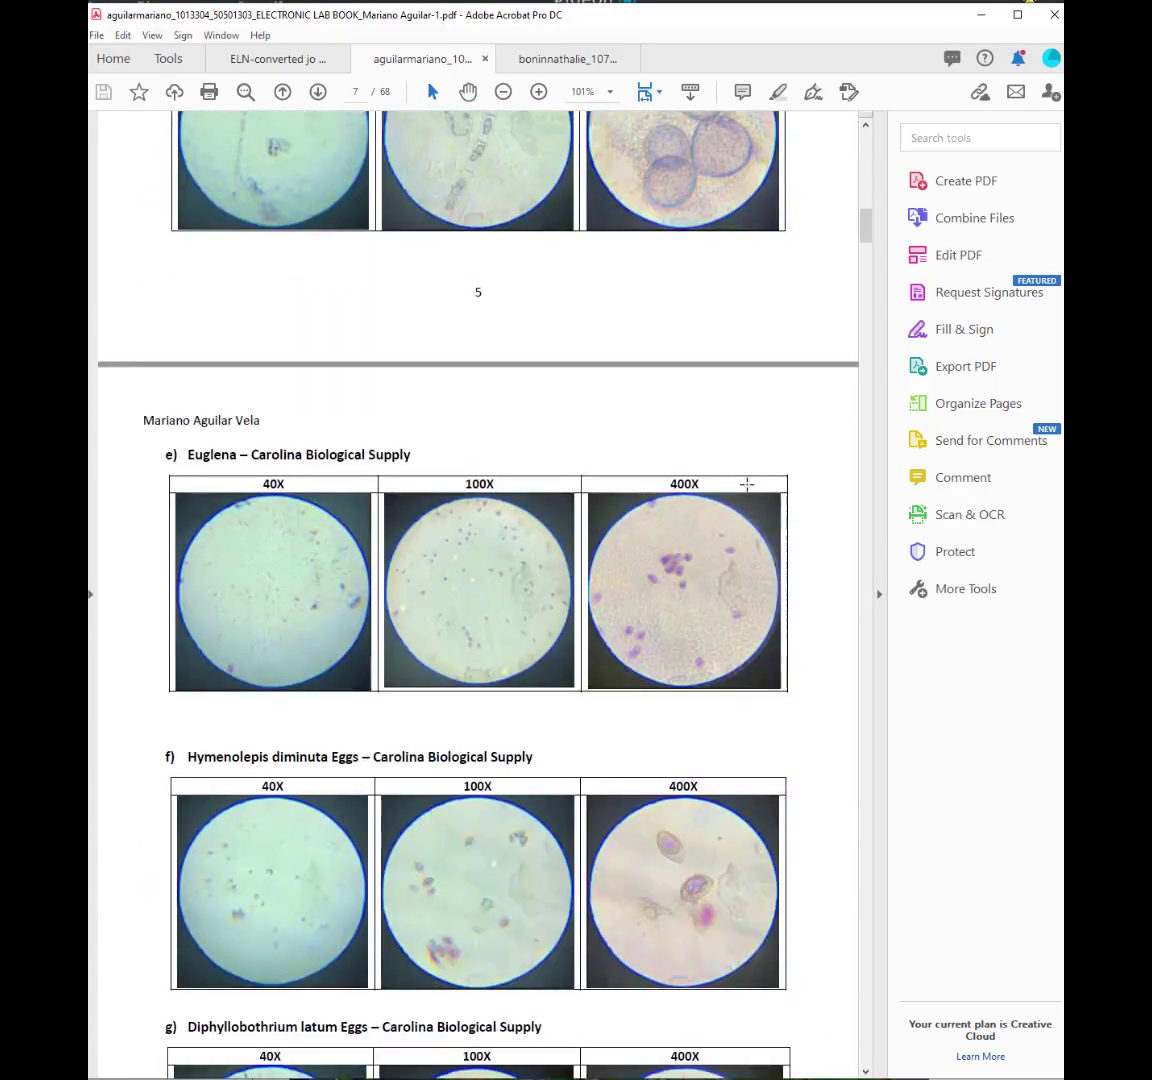